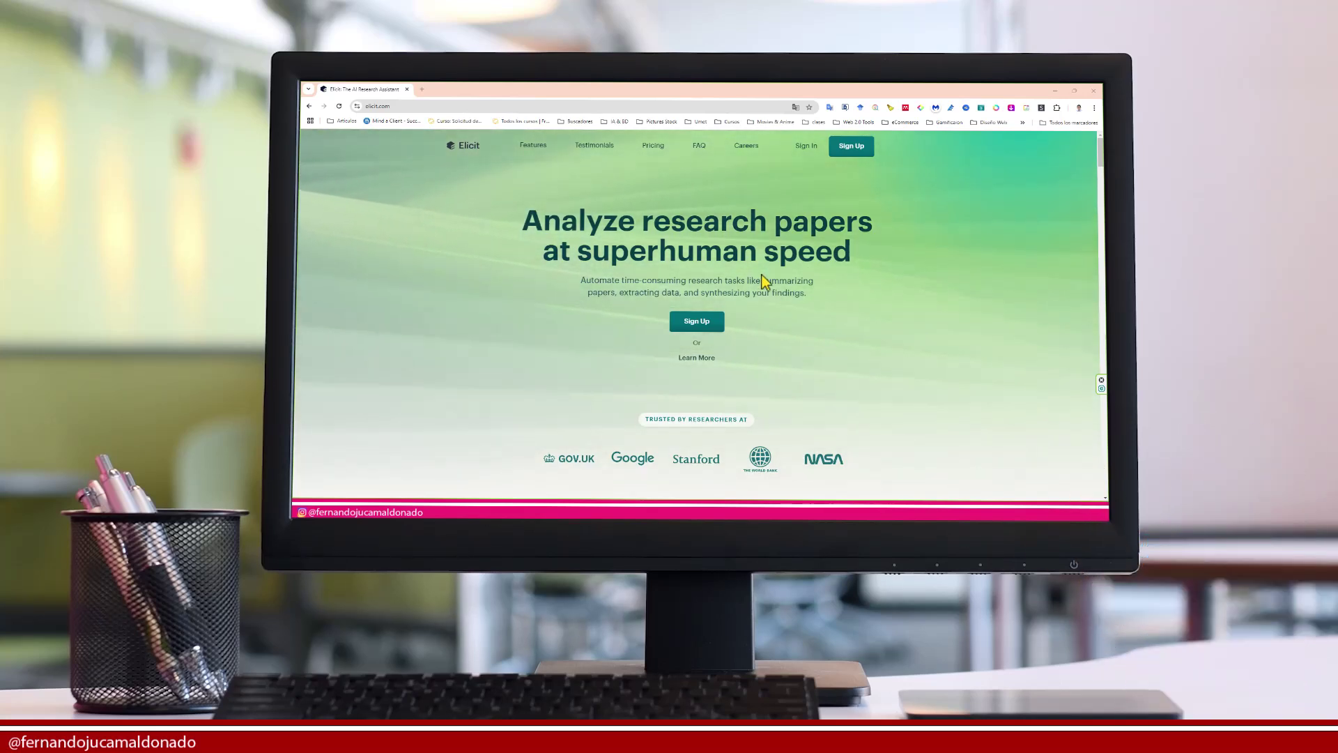
Review the features on the Elicit home page and the Basic, Plus and Pro pricing plans
scroll(864, 329, down, 10)
scroll(864, 329, down, 15)
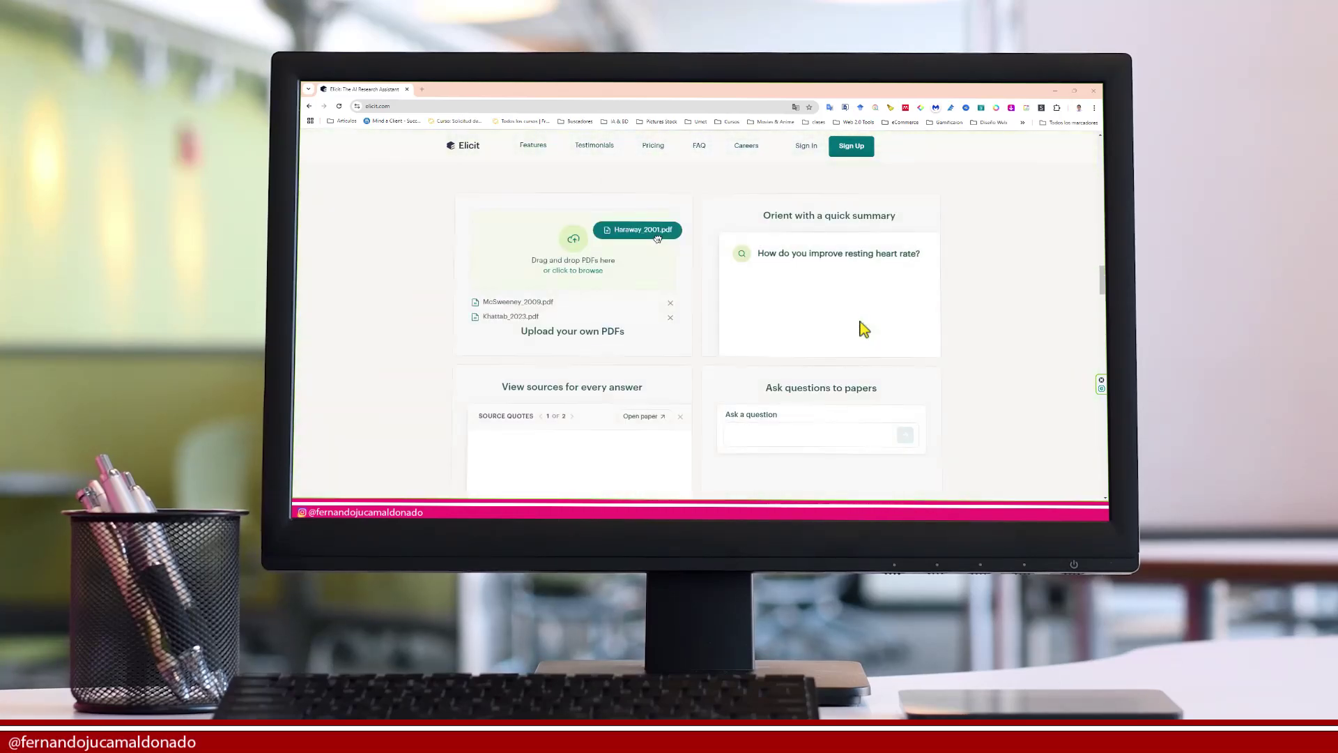
scroll(864, 329, up, 20)
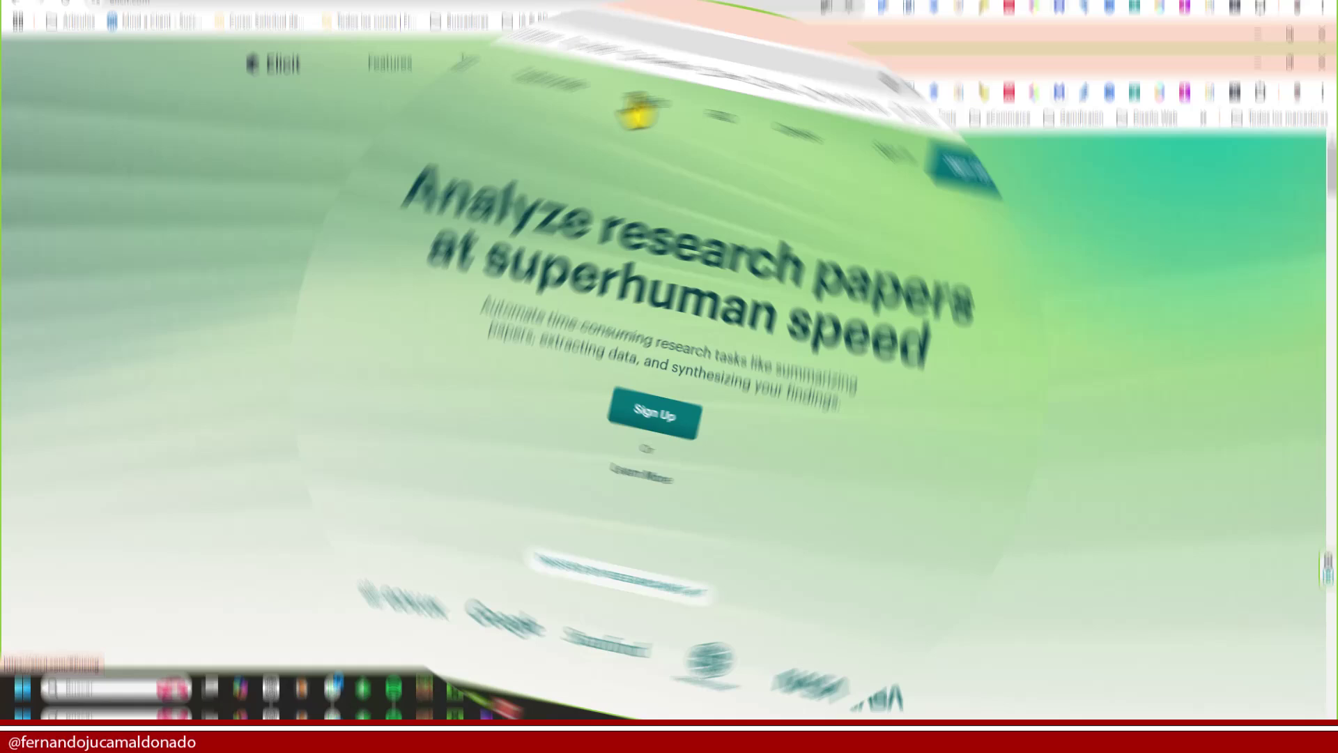
click(653, 145)
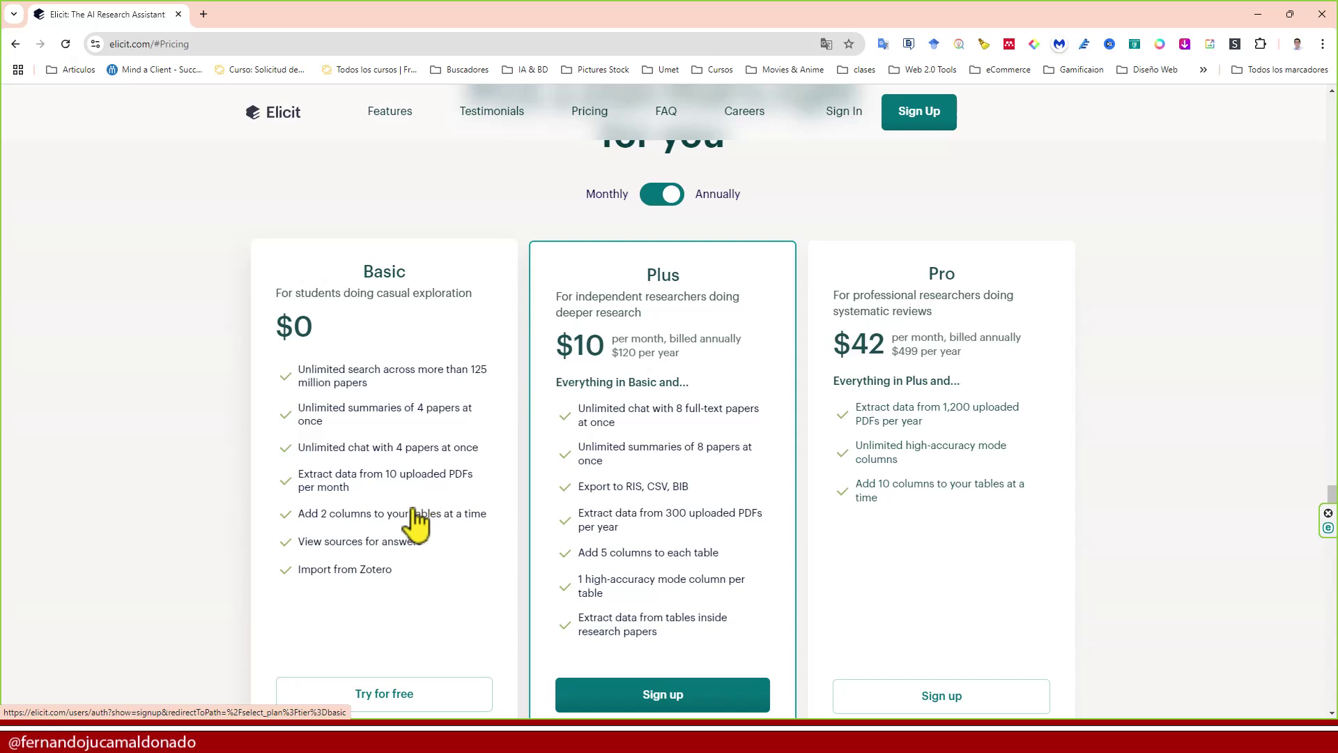
Sign up for Elicit using a Google account
click(909, 115)
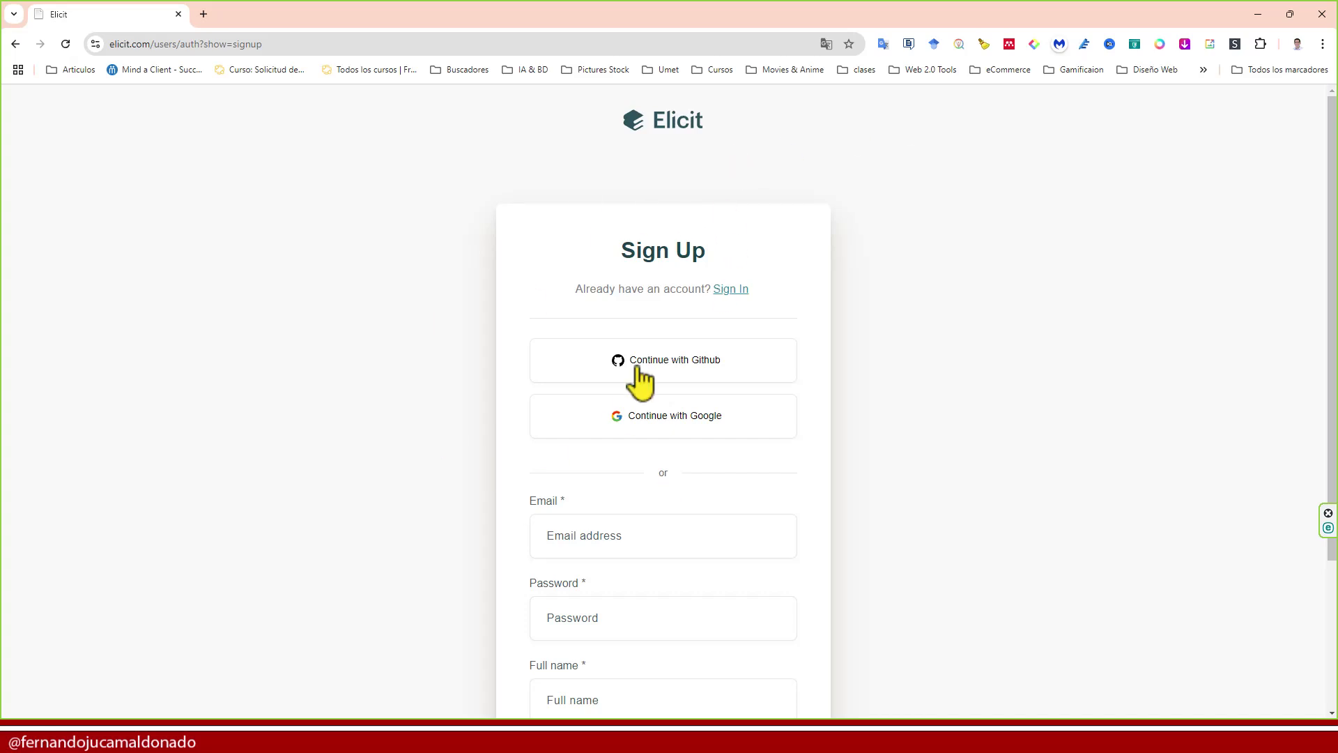
click(746, 436)
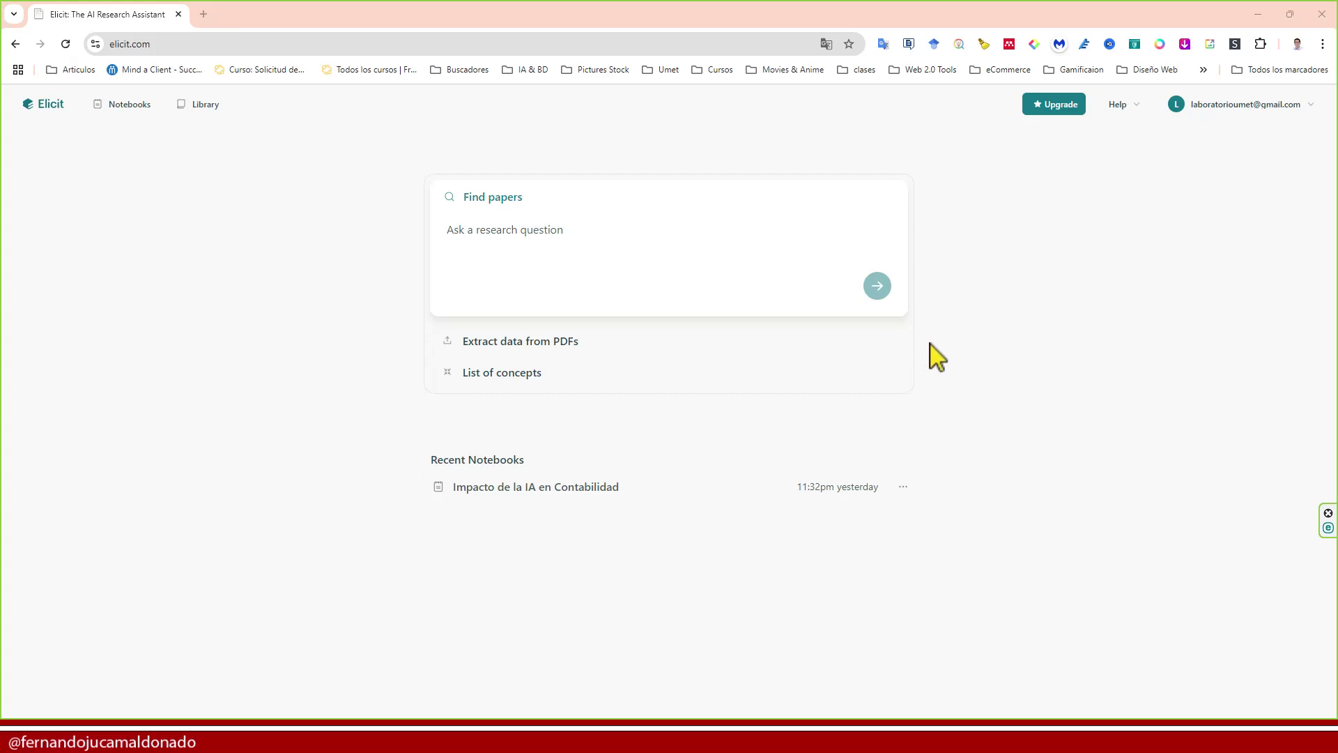
Enlarge the page and look at the Extract data from PDFs and List of concepts options
key(ctrl+plus)
key(ctrl+plus)
key(ctrl+plus)
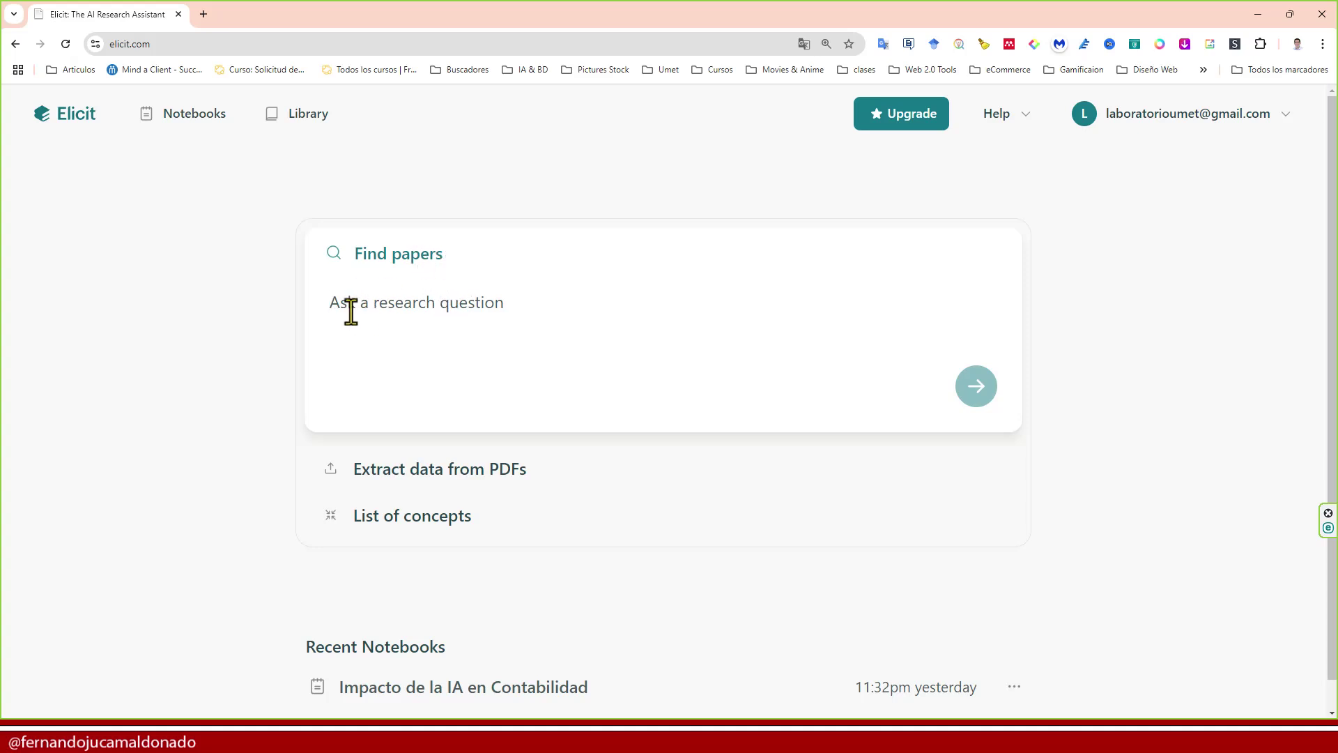
click(404, 488)
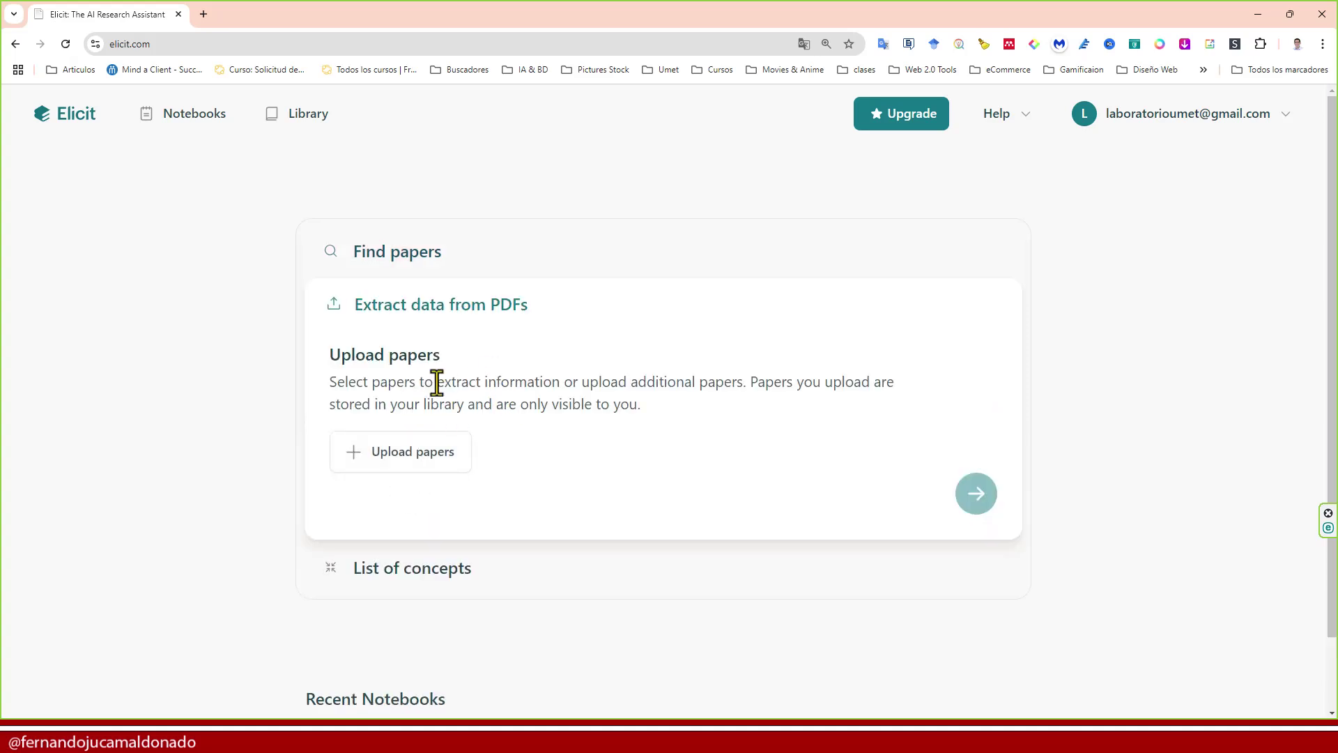
click(416, 570)
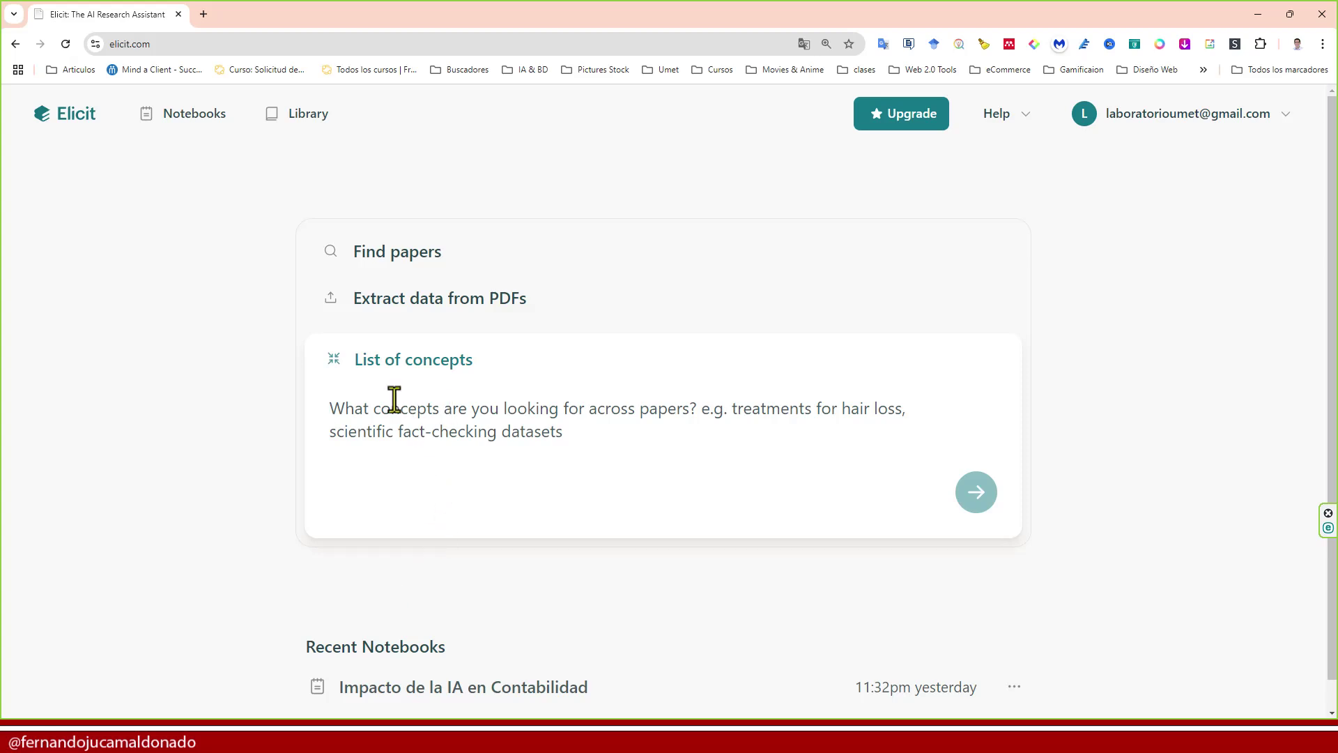
Find papers for the research question "el impacto de la inteligencia artificial en la contabilidad"
click(335, 255)
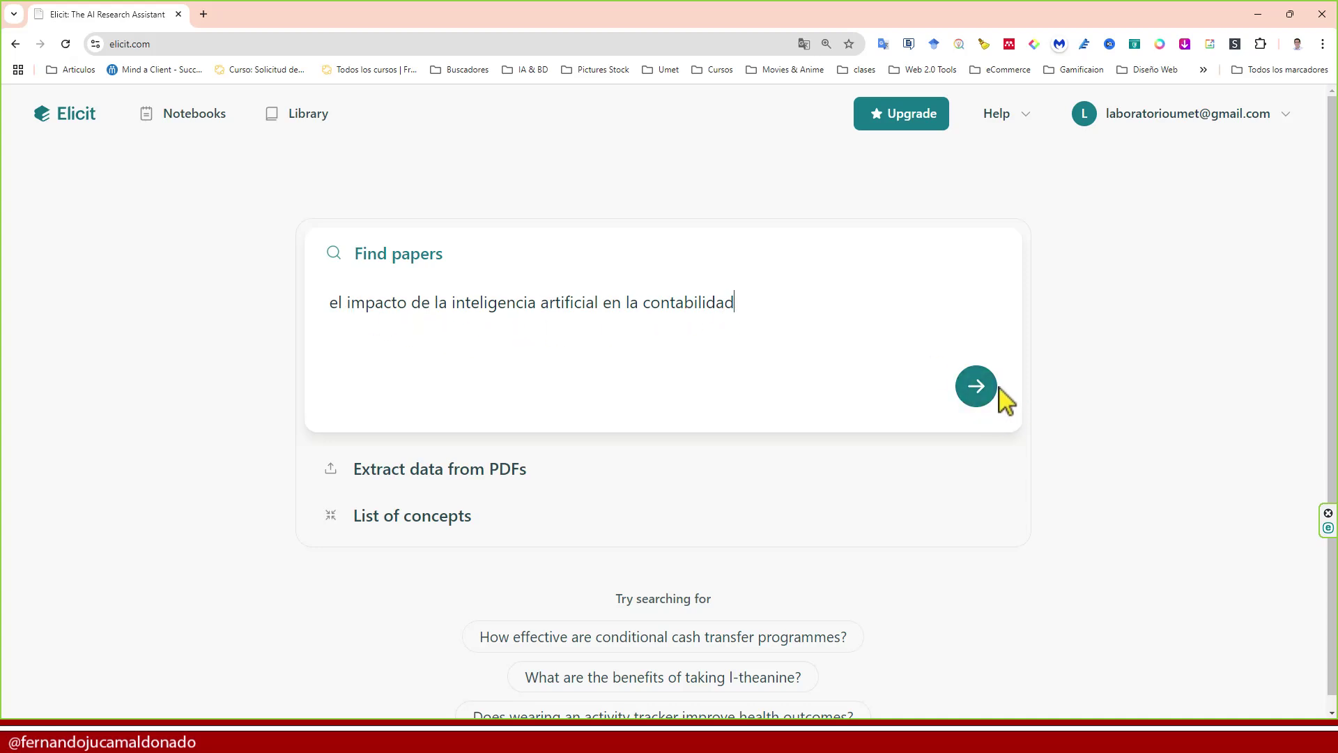
click(981, 399)
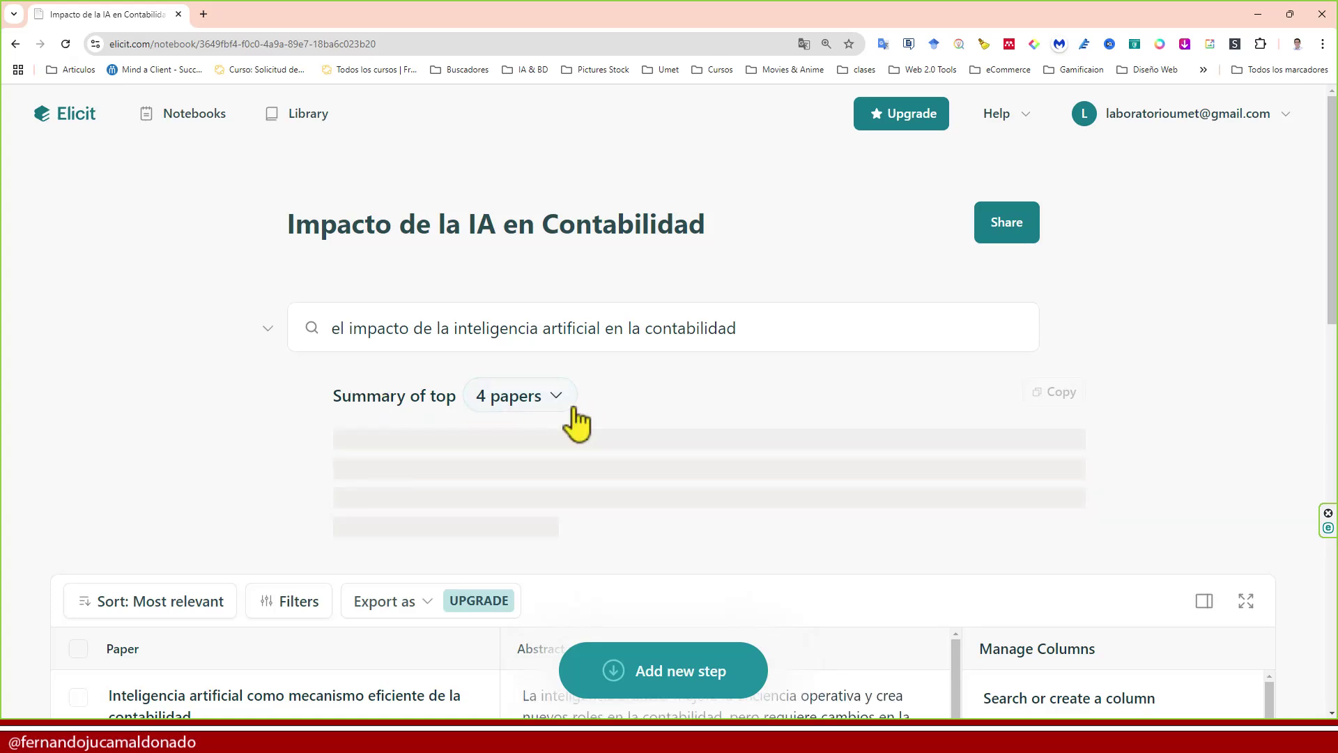
Examine the summary of the top 4 papers and the results table with authors, journals, PDF and DOI links, and abstract summaries
scroll(568, 418, down, 4)
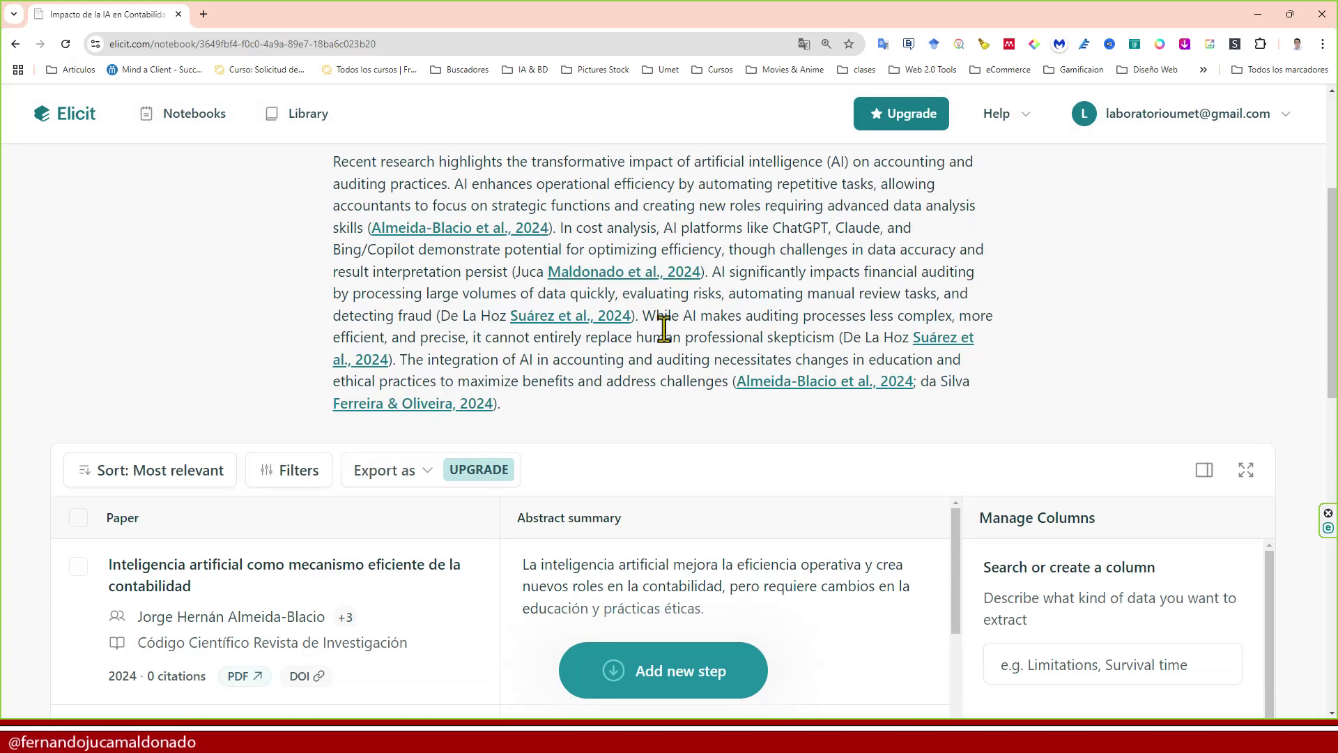
scroll(427, 329, up, 2)
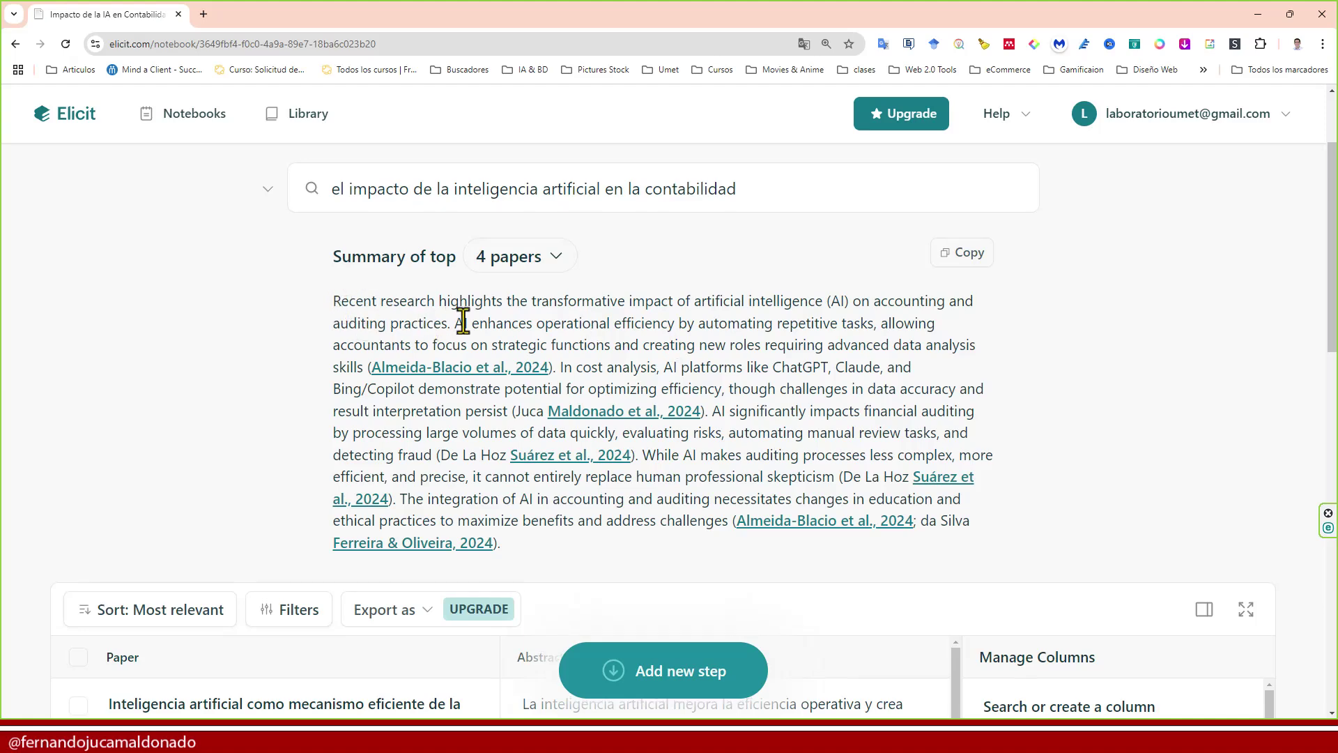
scroll(711, 460, down, 10)
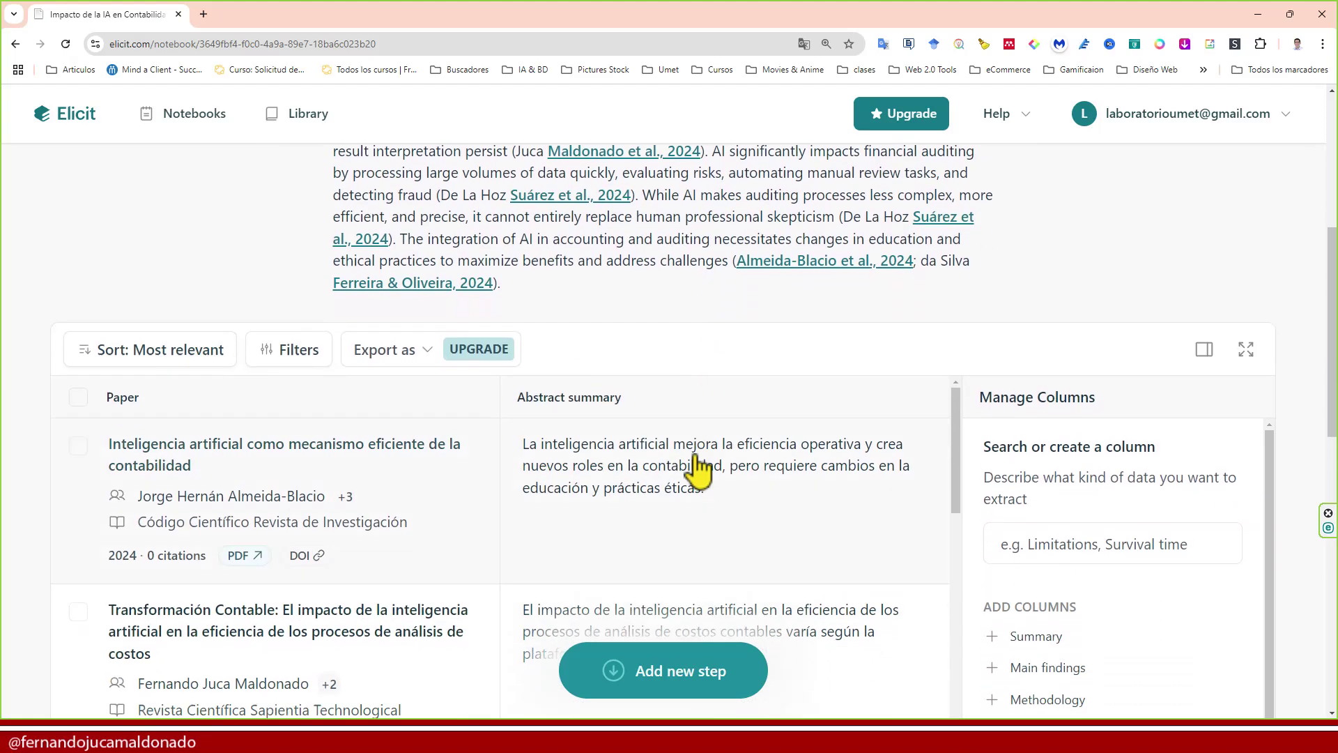
scroll(394, 453, up, 15)
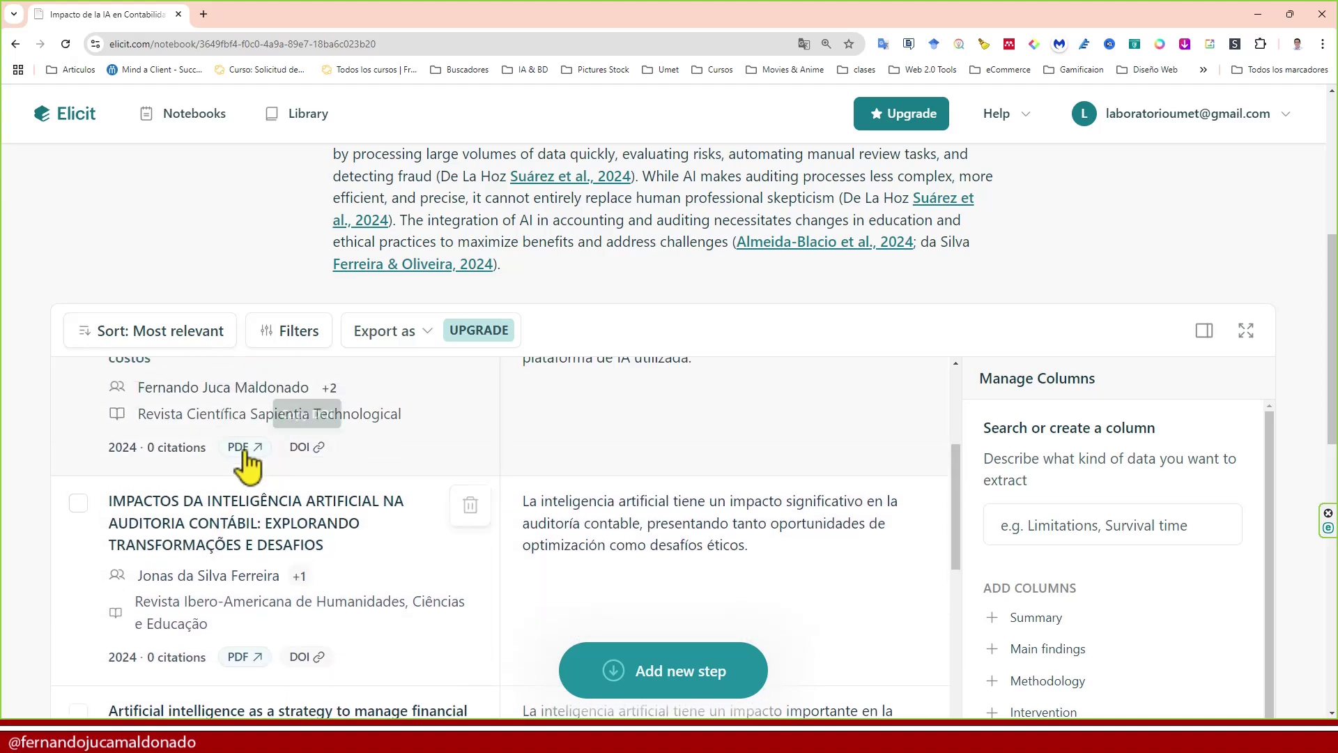
scroll(207, 436, up, 3)
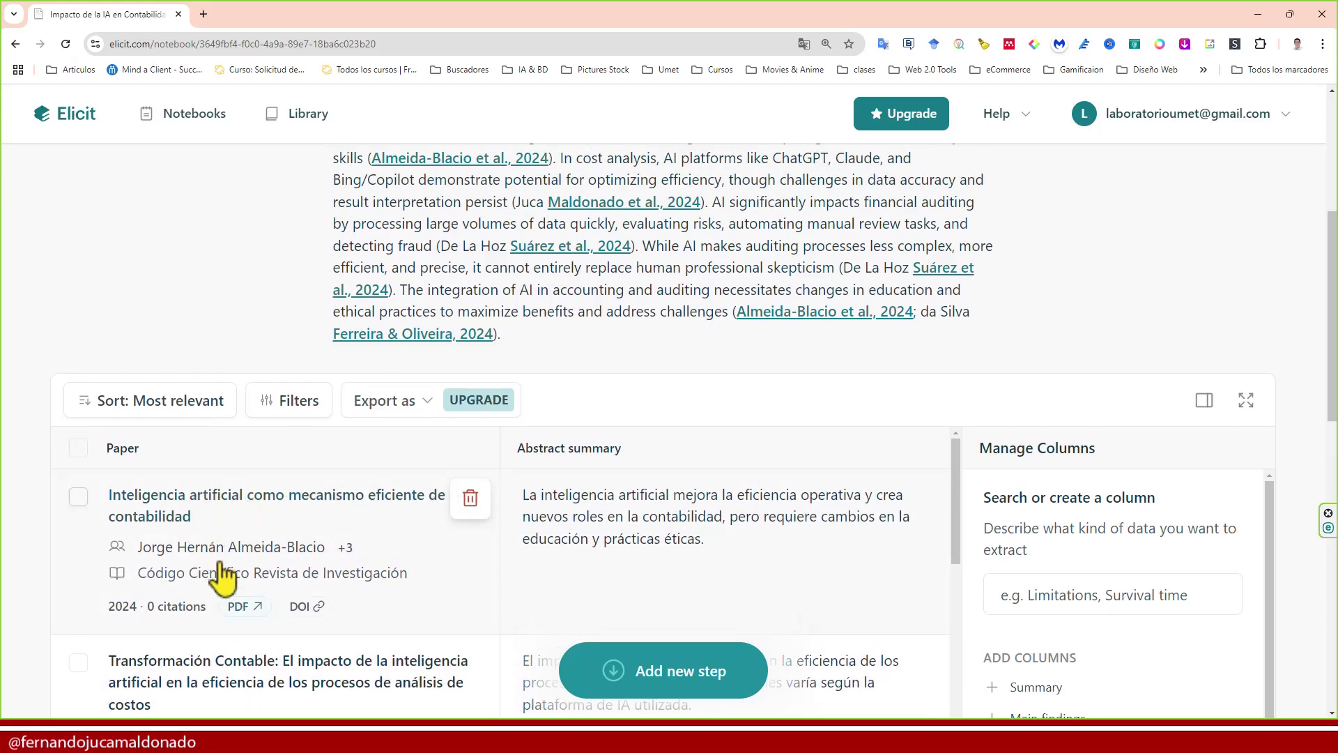
scroll(314, 561, down, 3)
scroll(523, 561, up, 2)
scroll(651, 484, up, 2)
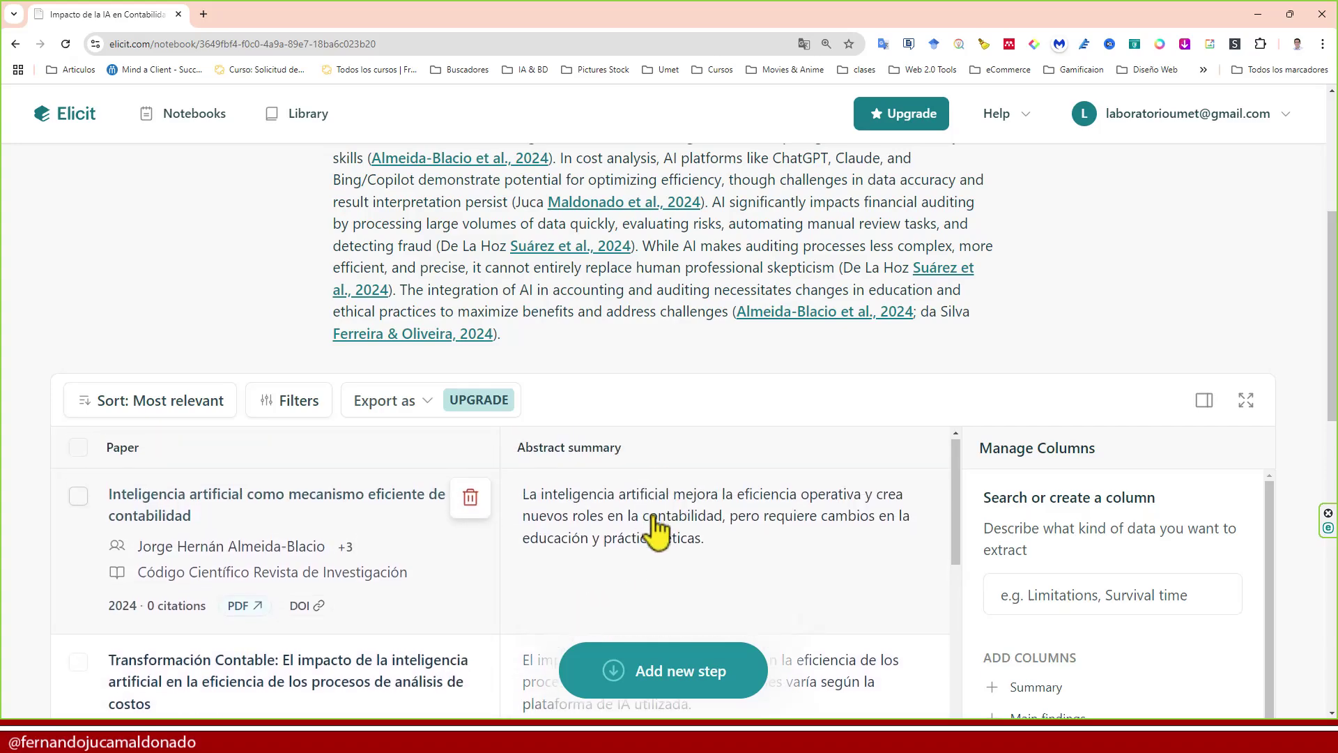
scroll(591, 525, down, 8)
scroll(522, 516, down, 6)
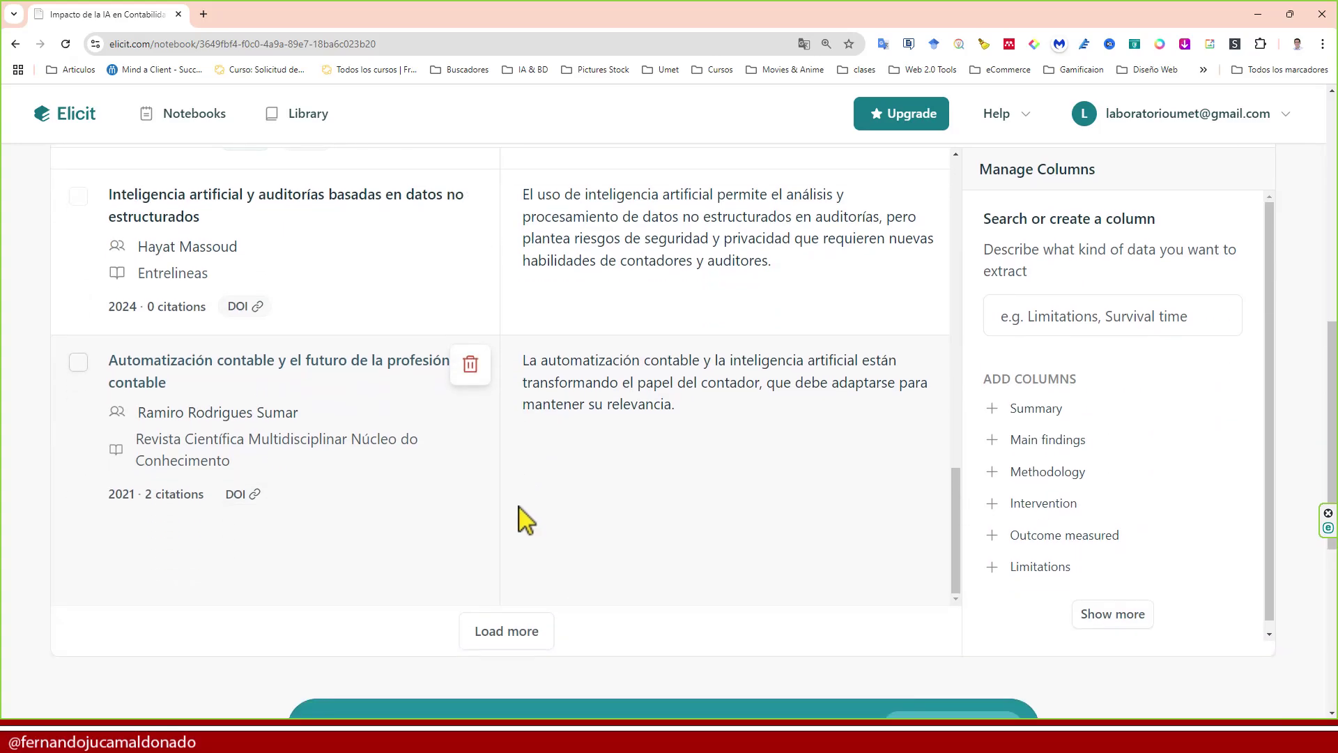
scroll(516, 505, up, 5)
scroll(446, 411, up, 4)
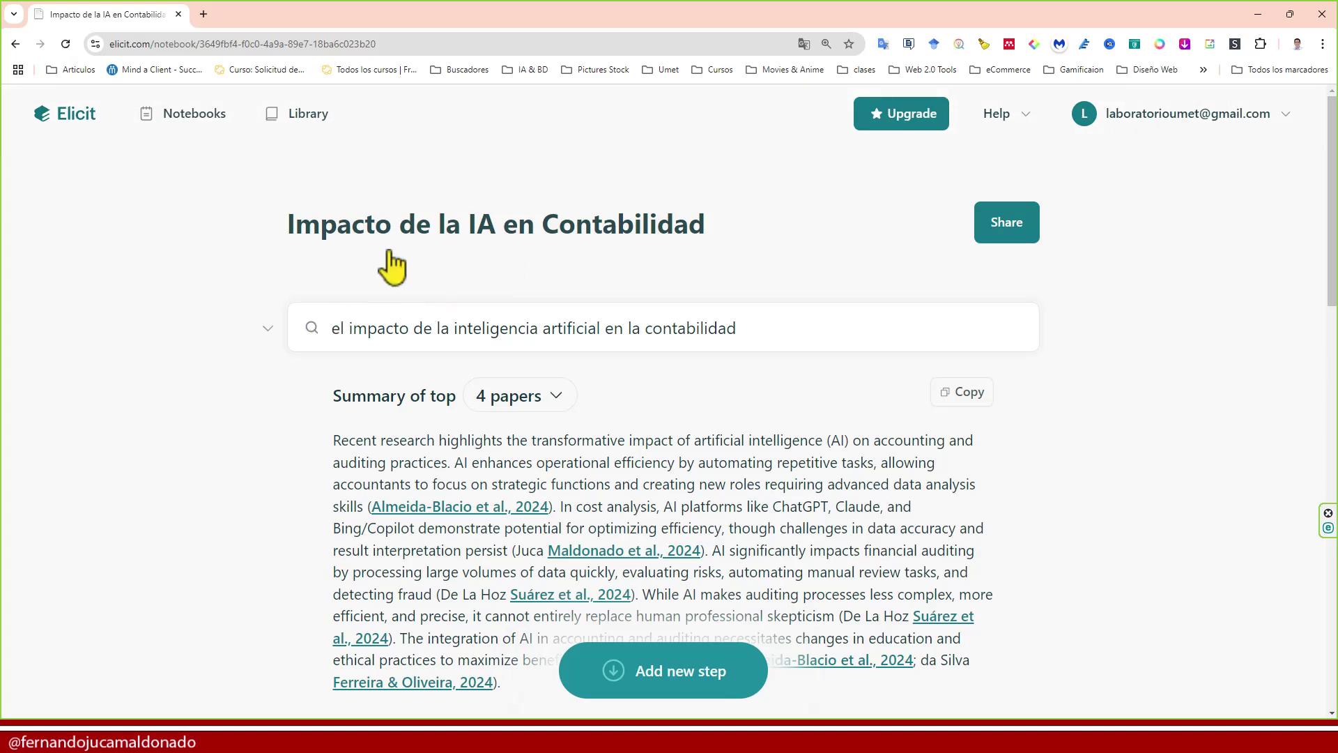
Translate the notebook page into Spanish
scroll(278, 411, down, 1)
right_click(179, 366)
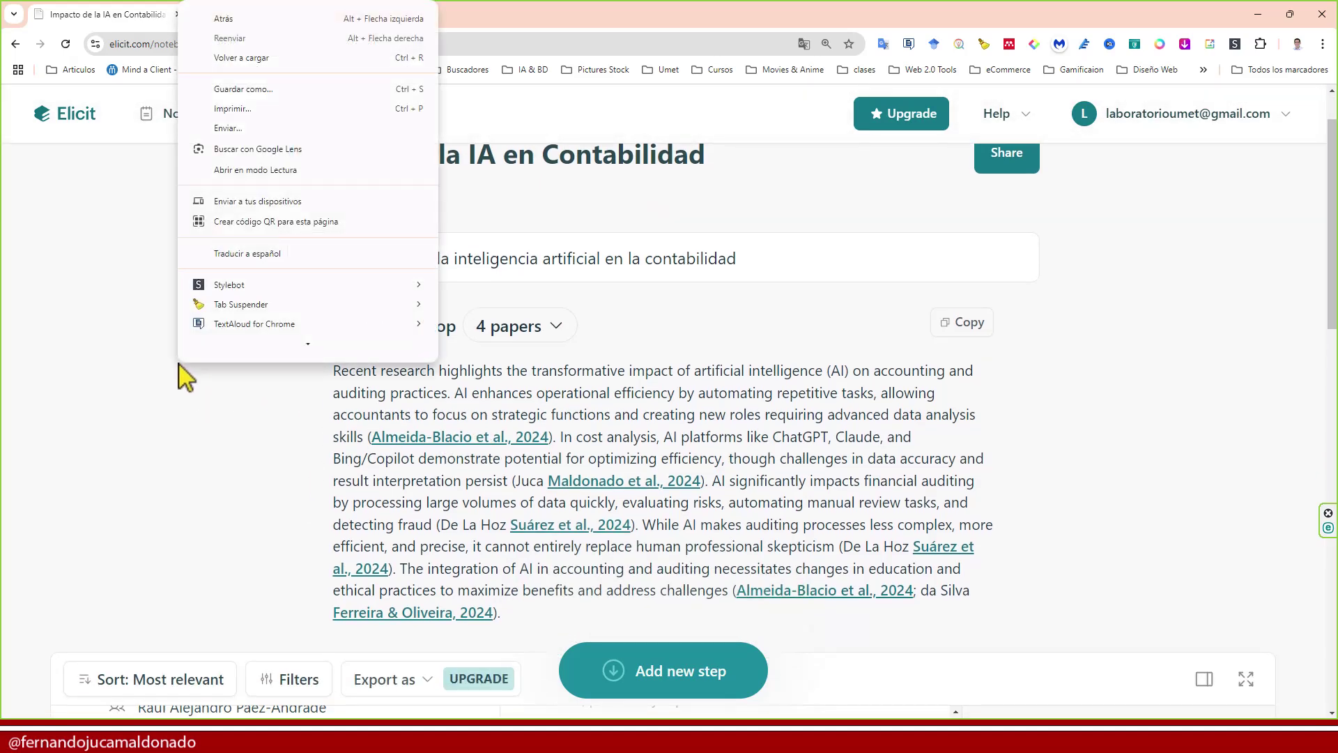
click(252, 256)
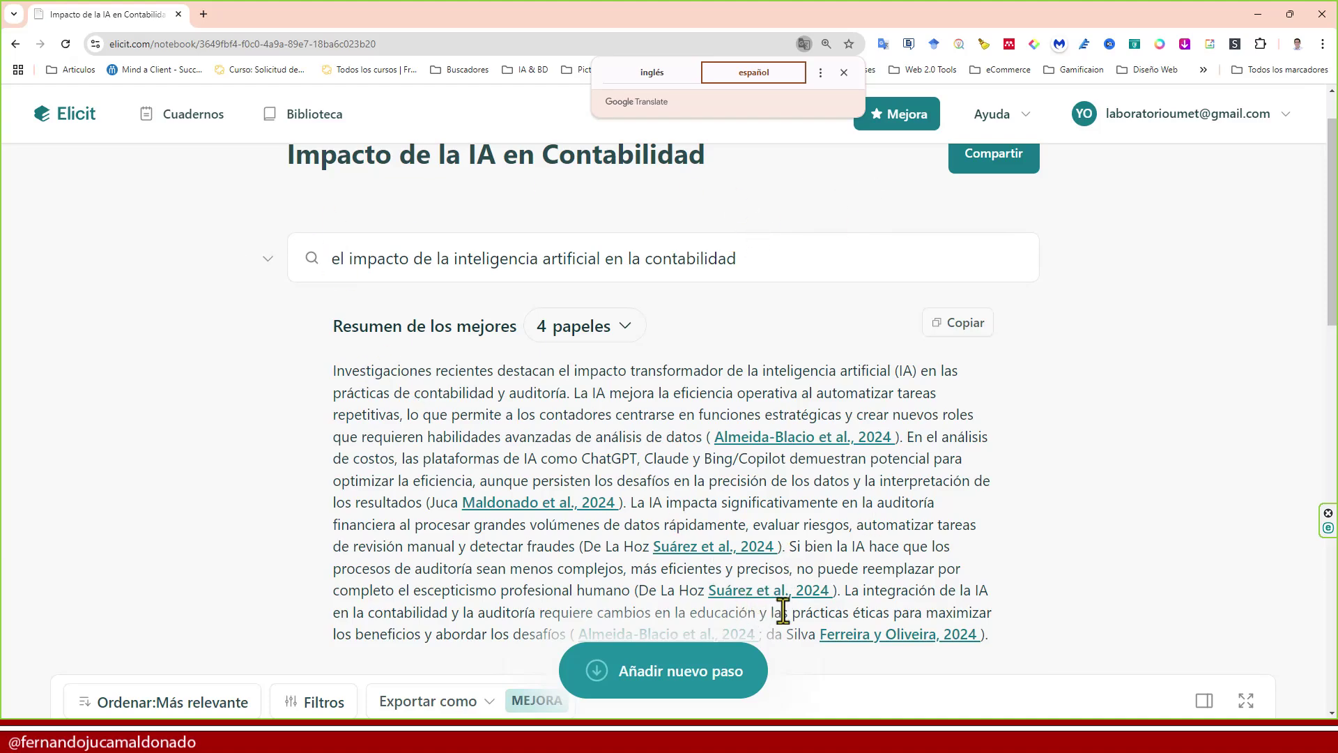
Read through the translated paper list and abstract summaries at a smaller page zoom
scroll(695, 449, down, 5)
scroll(359, 454, down, 2)
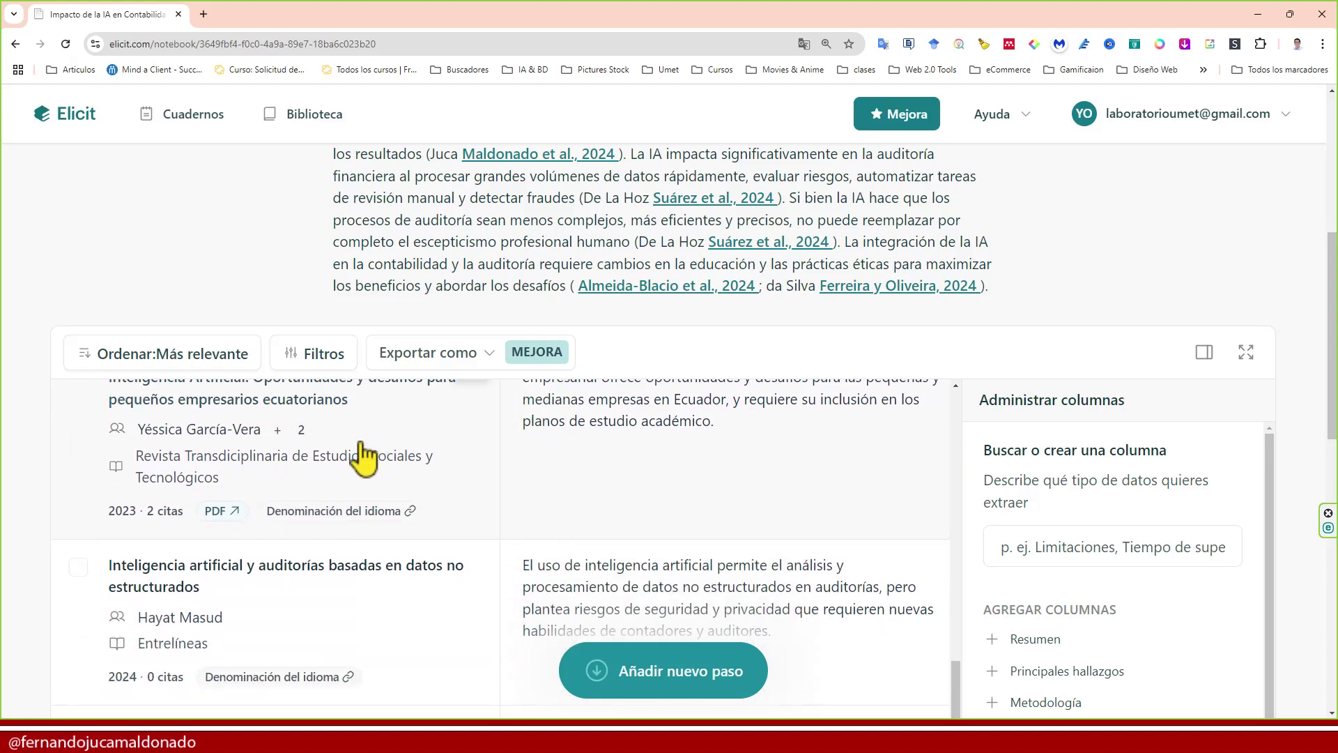
scroll(350, 468, up, 1)
scroll(351, 468, down, 3)
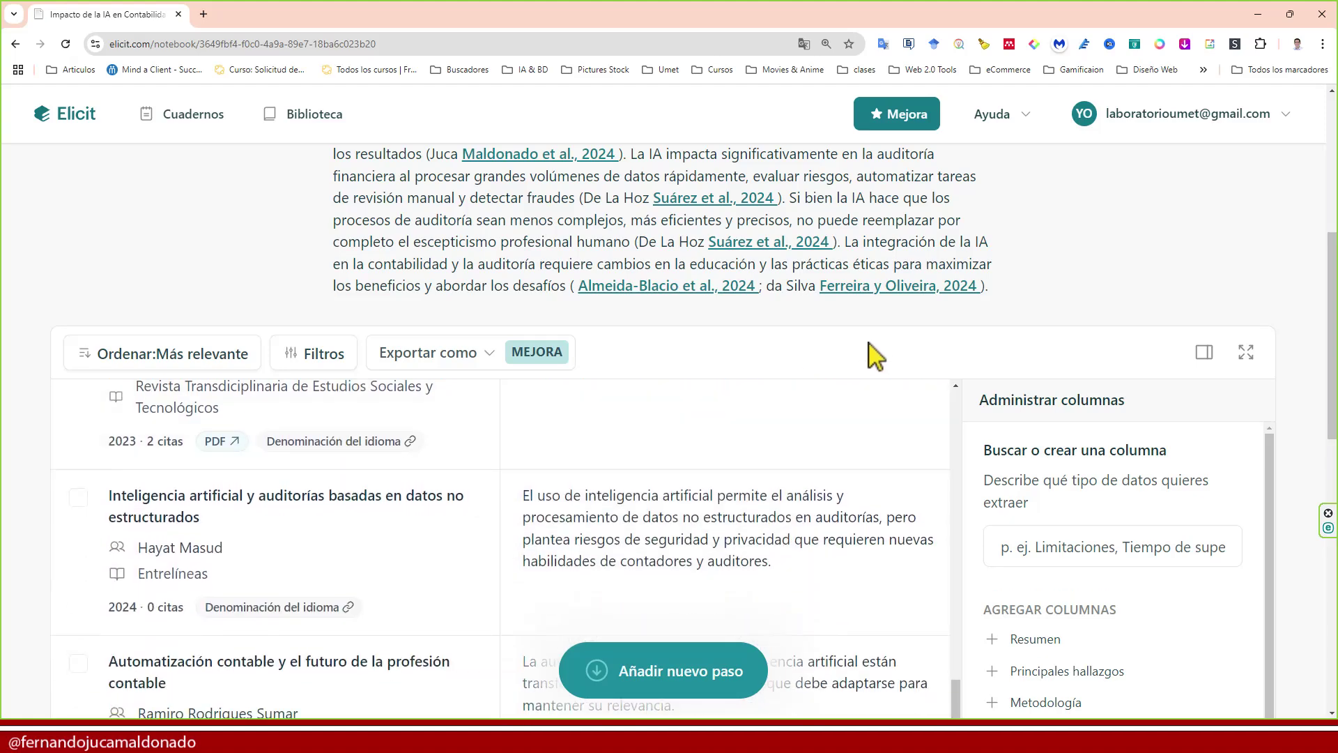
key(ctrl+minus)
key(ctrl+minus)
key(ctrl+minus)
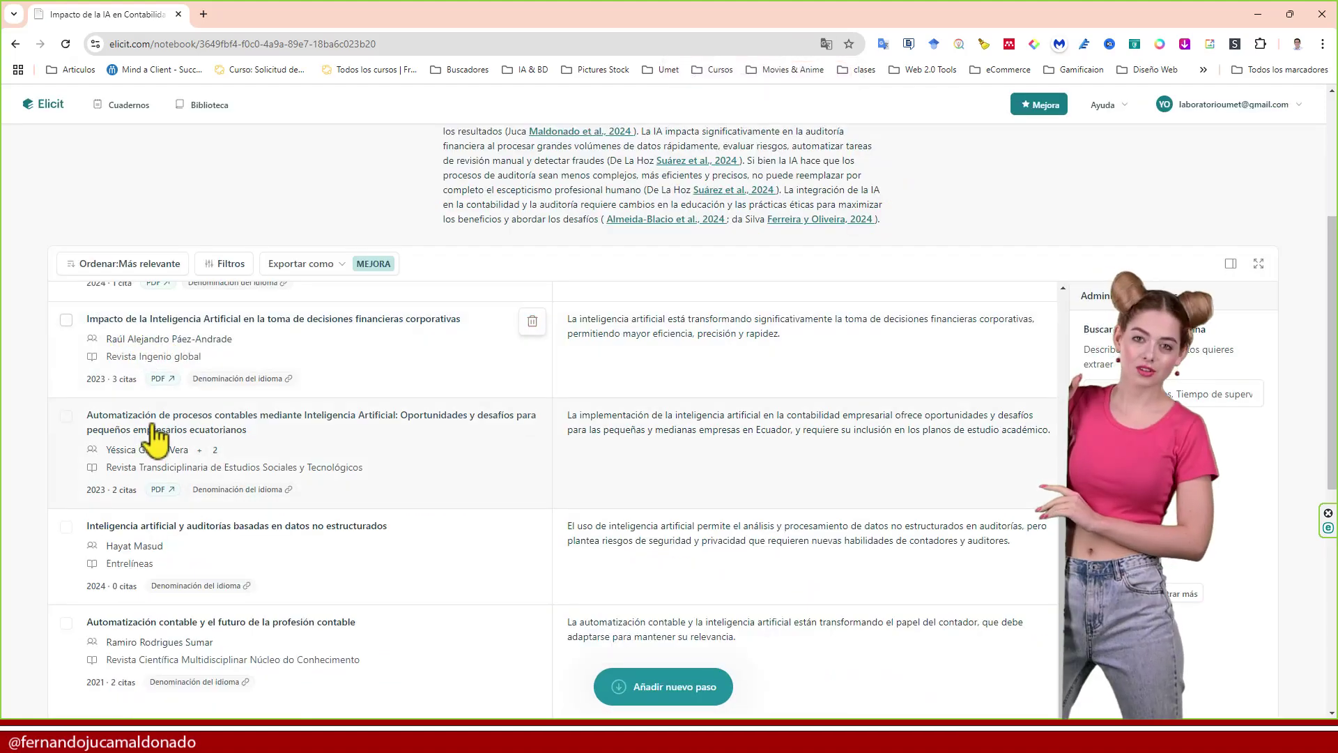
scroll(152, 465, down, 1)
scroll(152, 465, down, 1)
scroll(209, 433, up, 2)
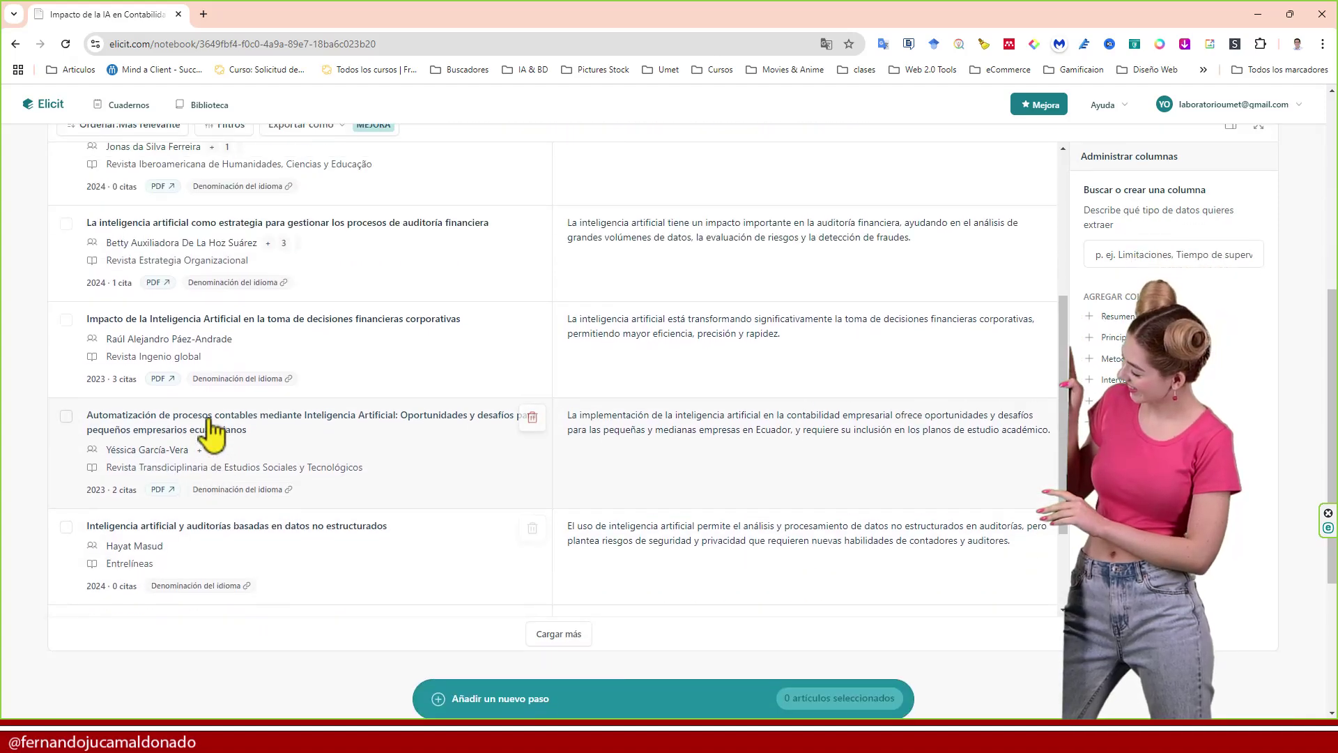
Load more papers into the results table and look over the added entries
scroll(374, 494, down, 2)
scroll(374, 493, down, 1)
click(573, 649)
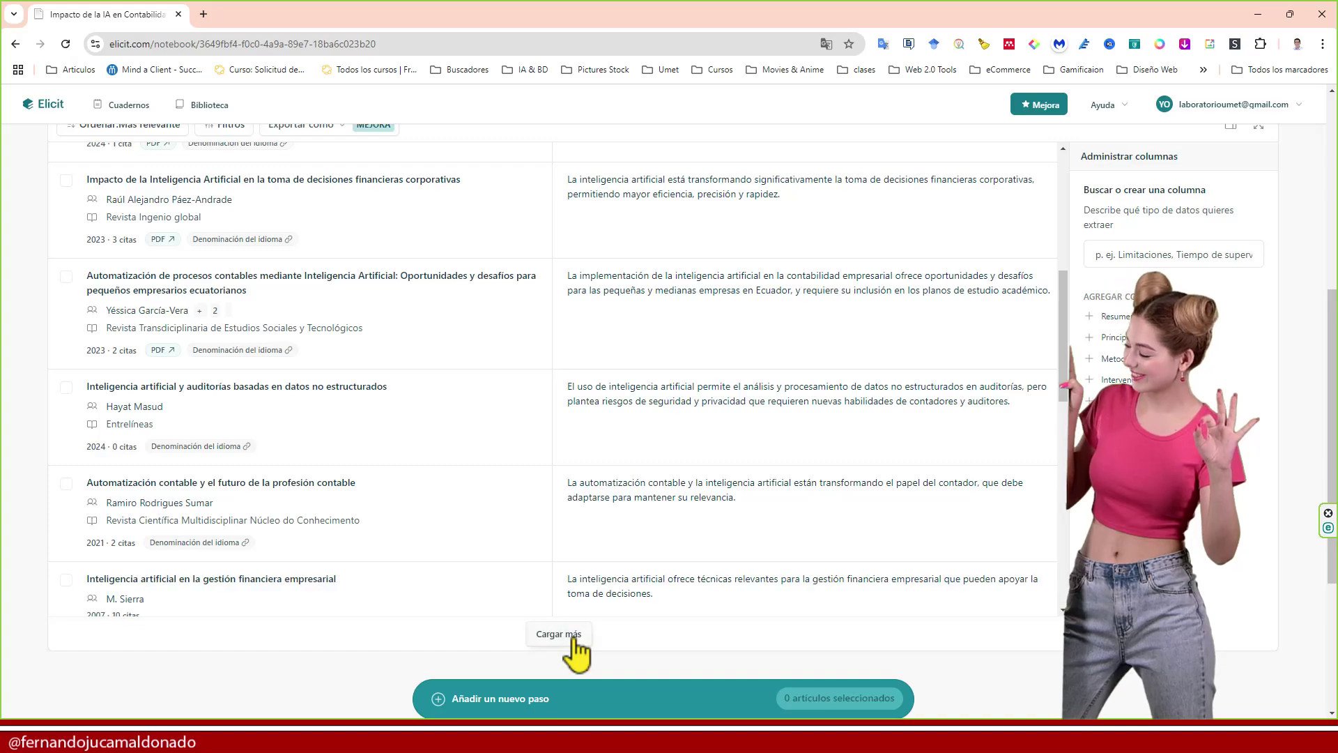
scroll(530, 516, down, 6)
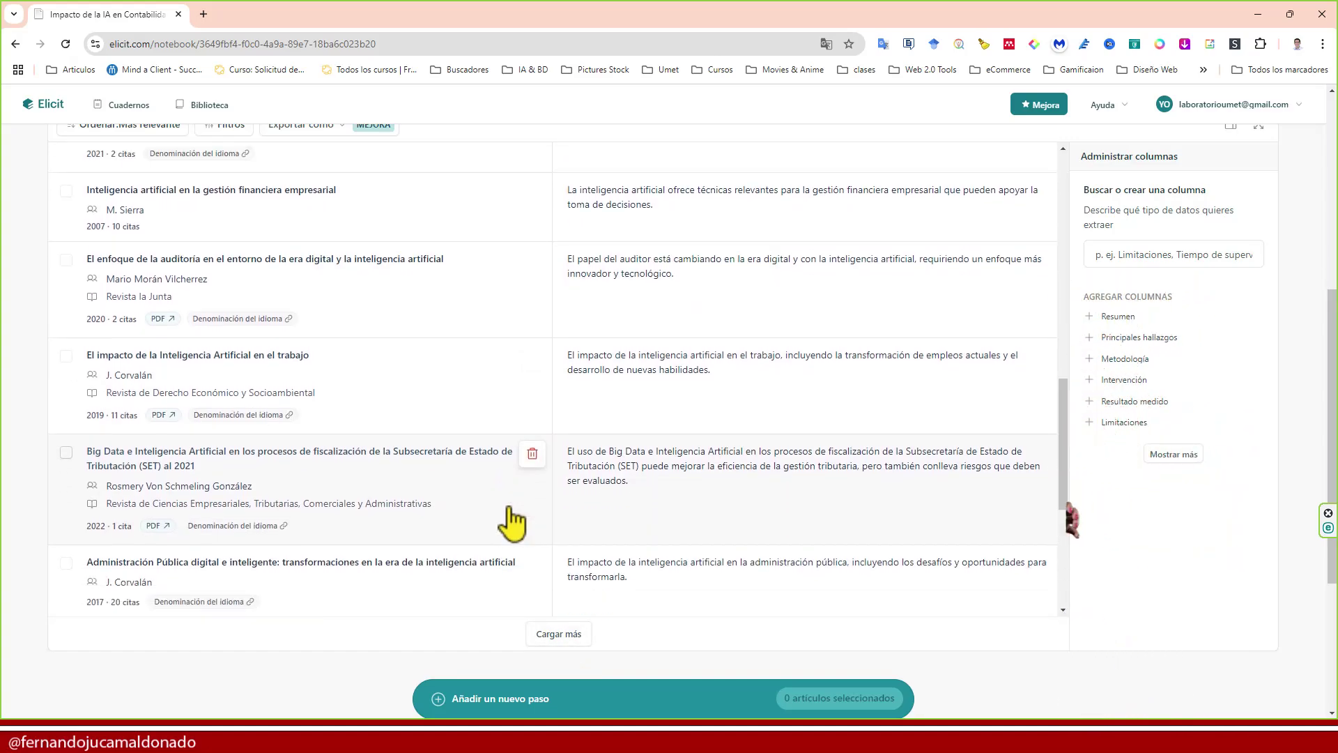
scroll(521, 473, up, 8)
scroll(521, 456, up, 10)
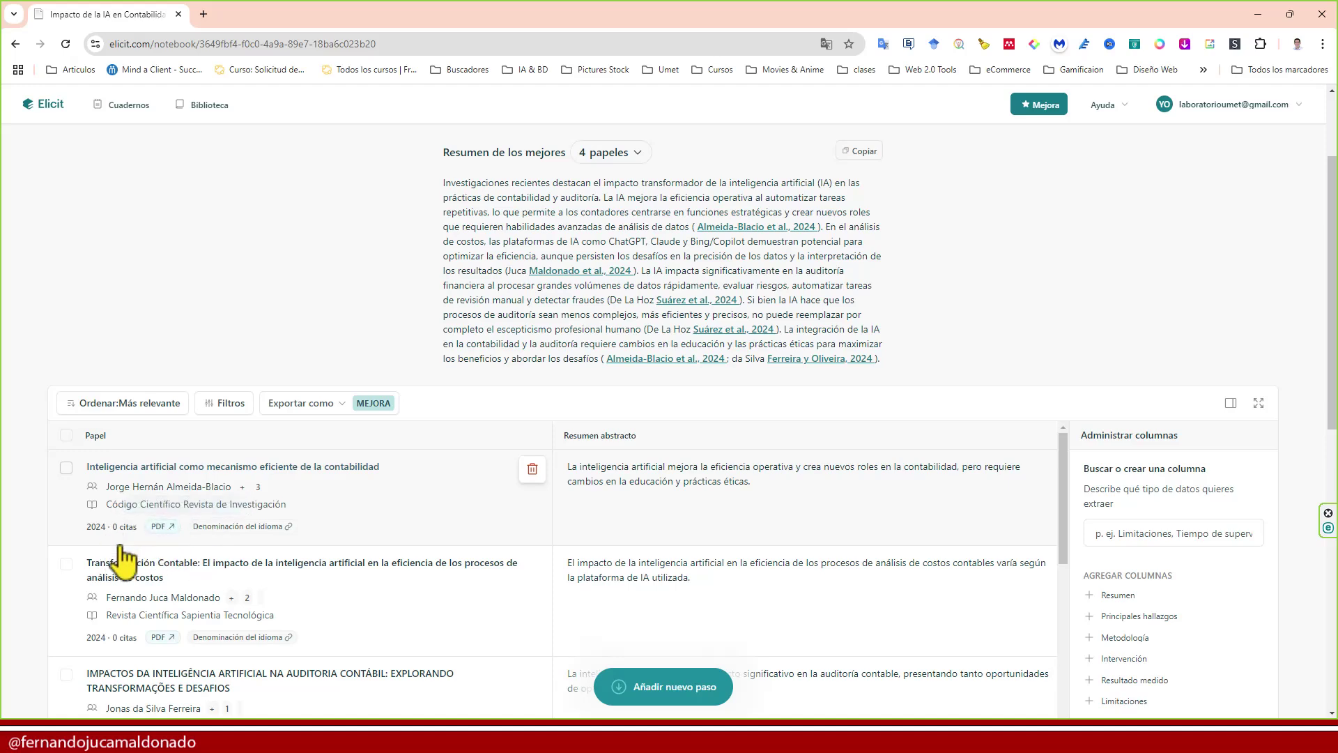
Download the PDF of the paper "Transformación Contable" and check it in the recent downloads list
scroll(146, 630, down, 5)
scroll(136, 508, up, 3)
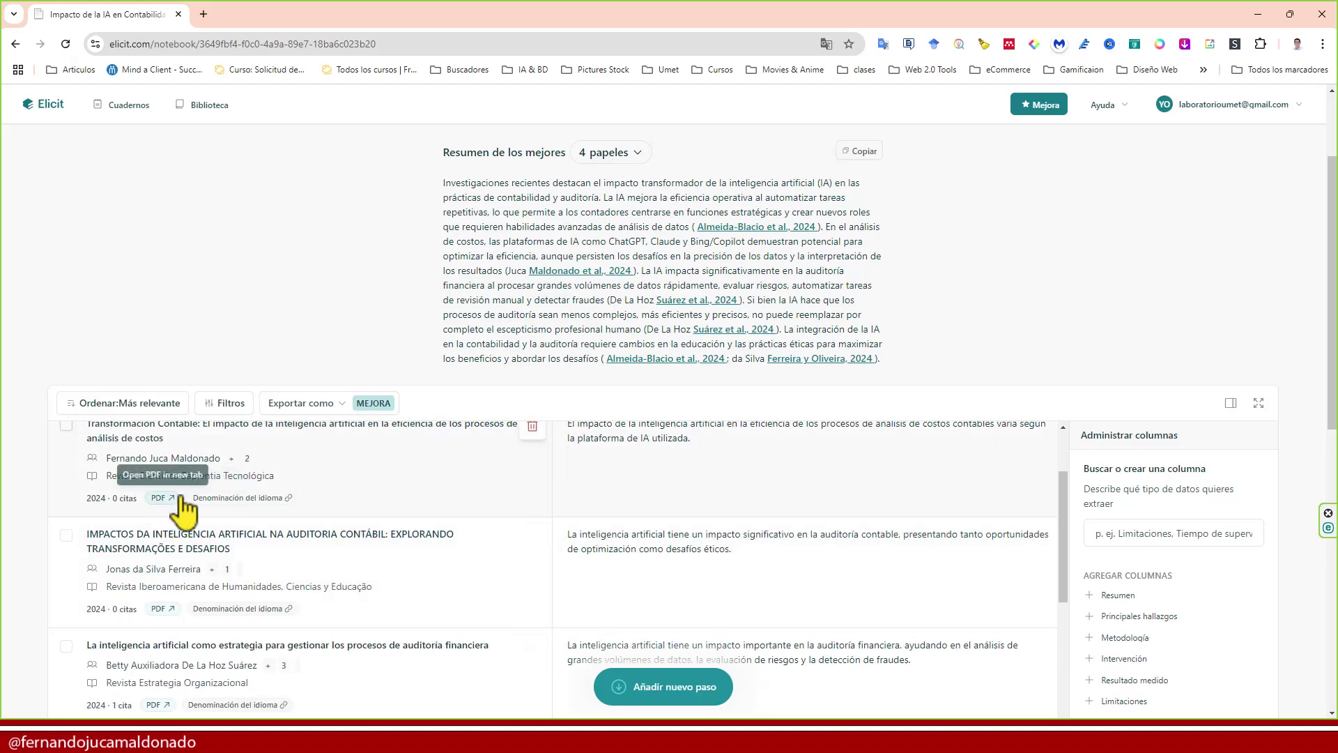
click(159, 499)
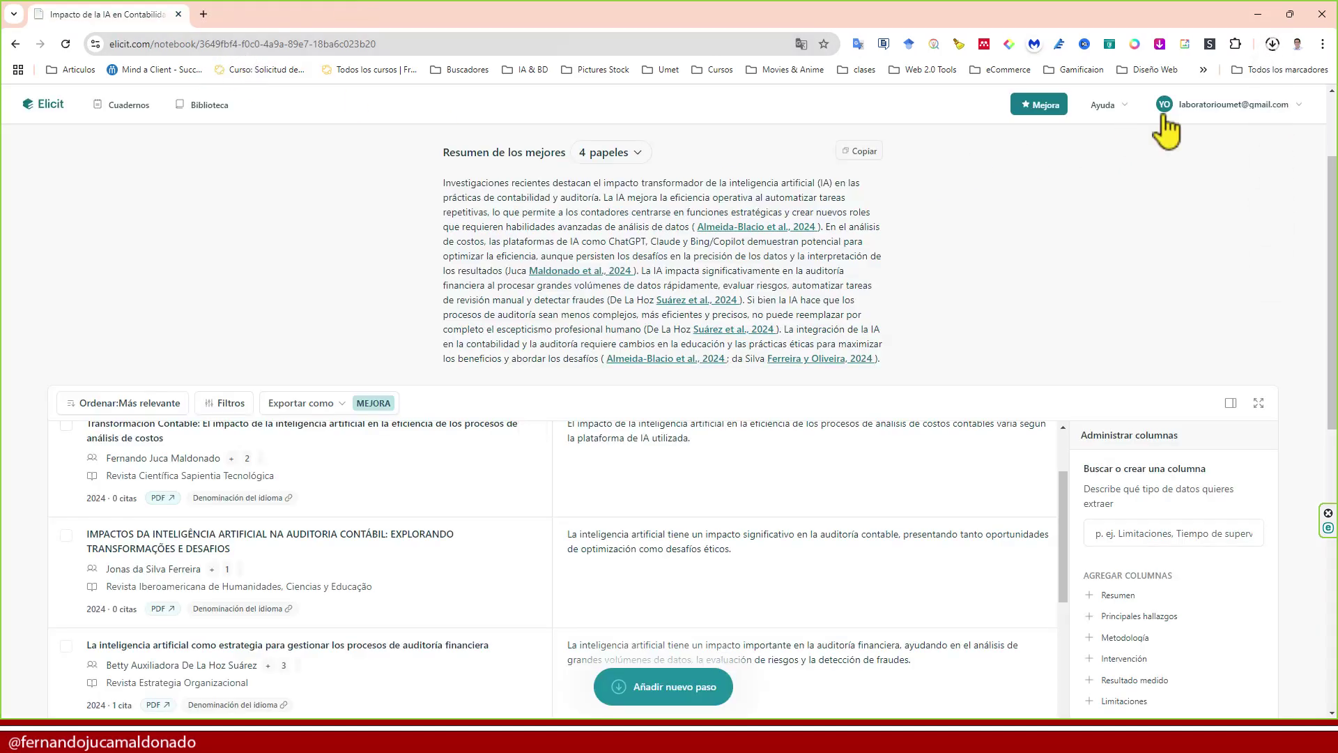
click(1273, 44)
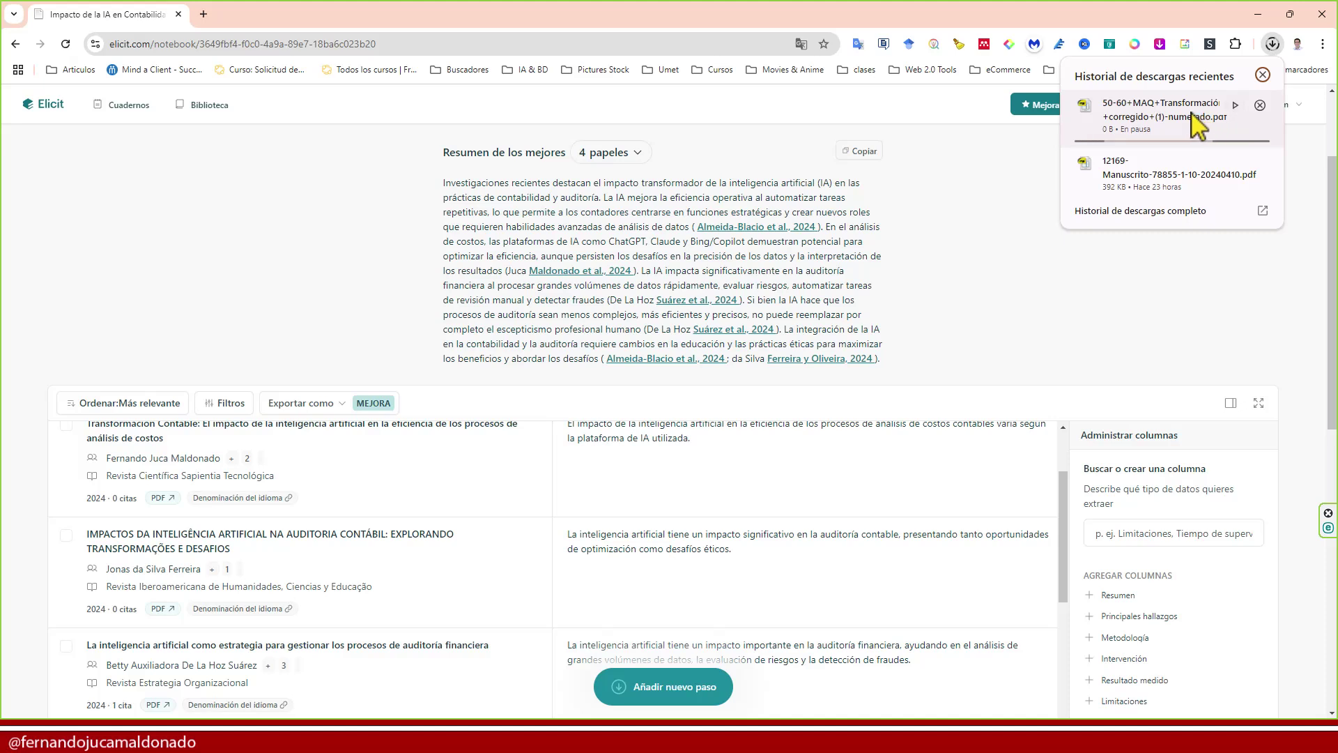
click(1262, 75)
Copy the DOI of the "Transformación Contable" paper and open doi.org/10.58515/edesp1spt05 in a new browser tab
scroll(239, 508, up, 1)
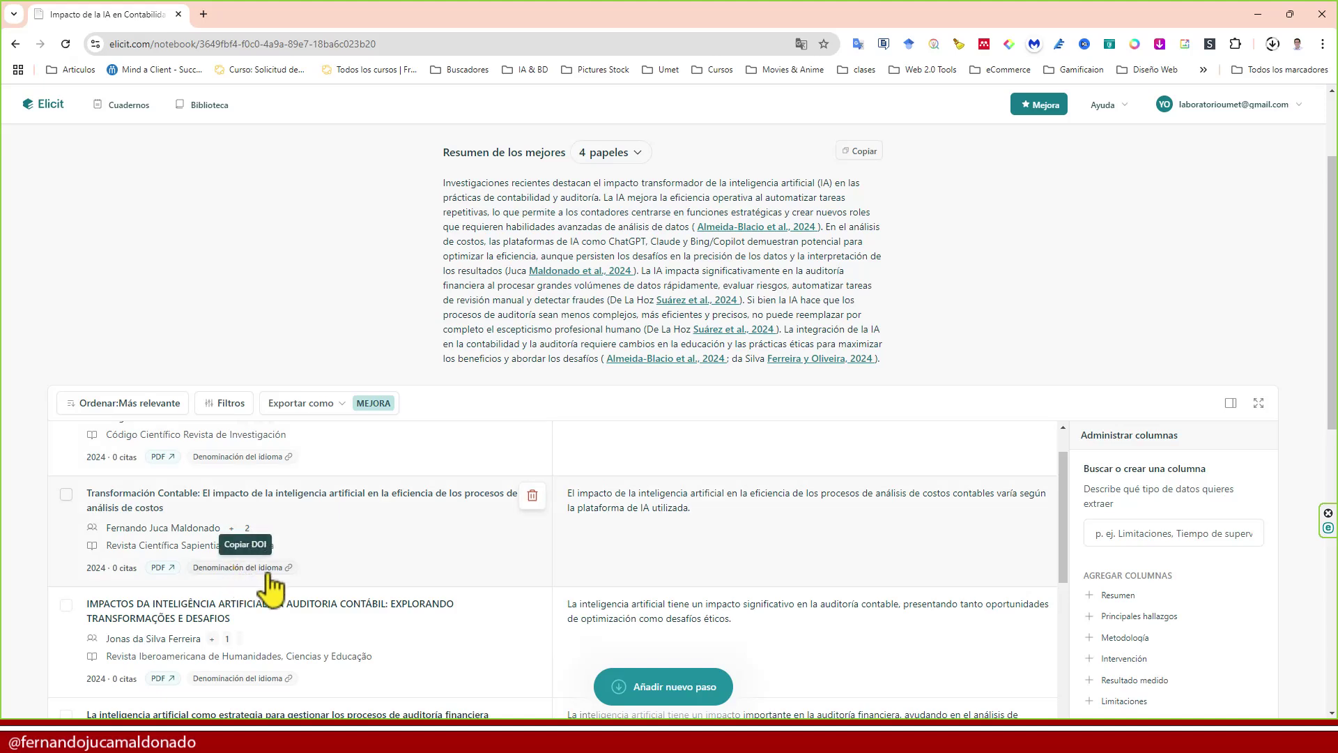
click(237, 567)
click(204, 14)
text(doi.org/10.58515/edesp1spt05)
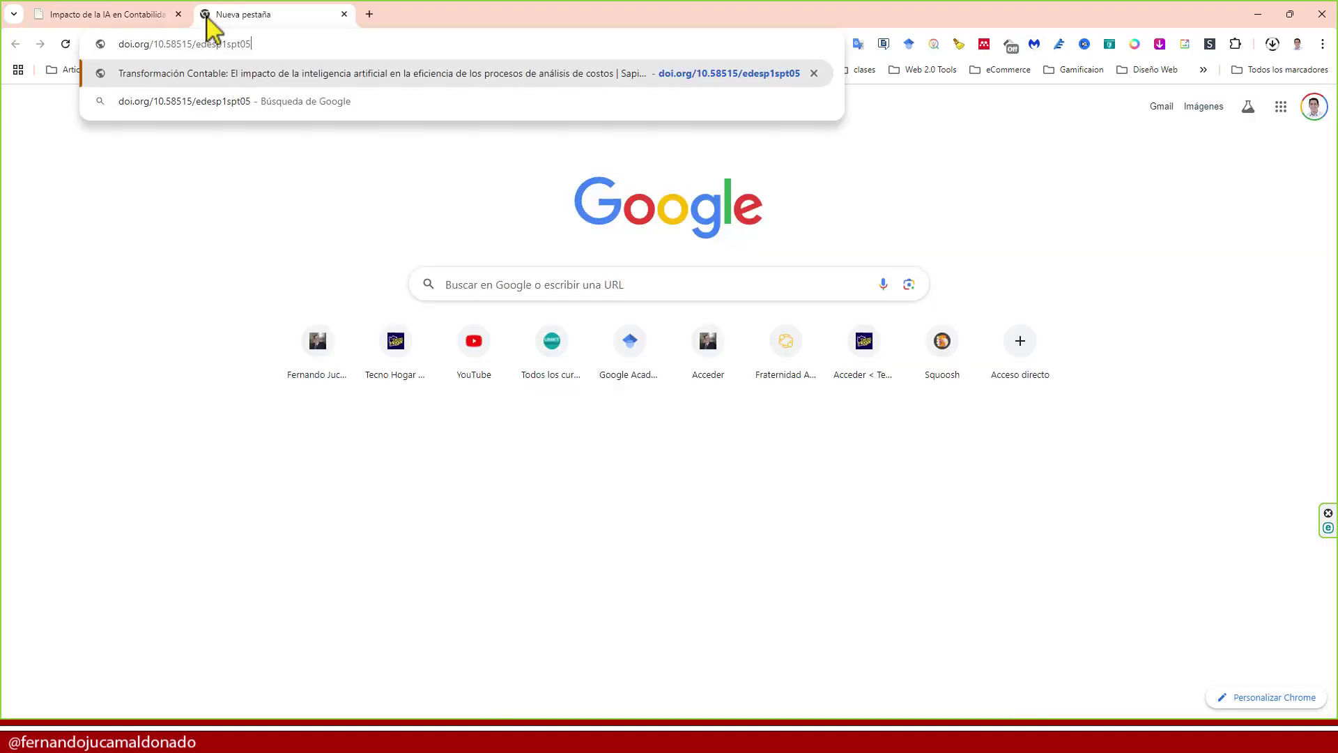
key(Return)
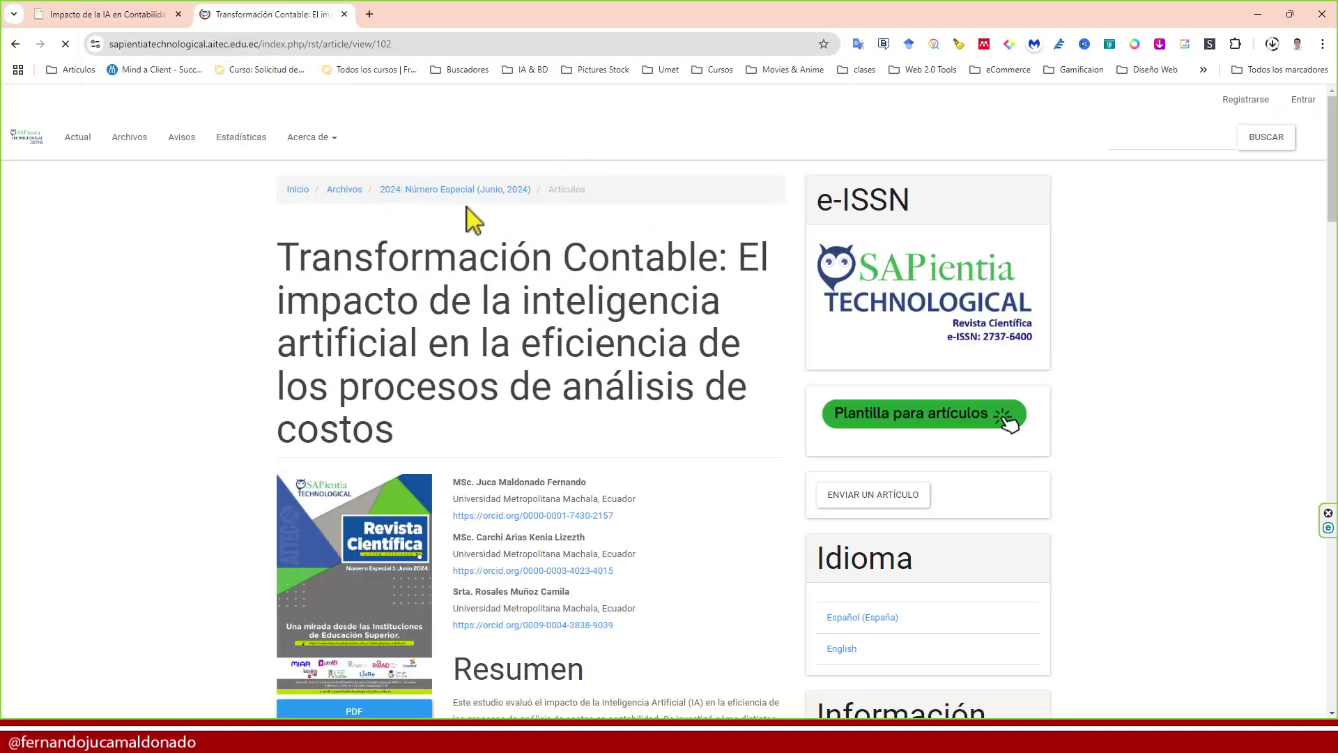
Look over the article's authors and abstract on the journal site, and return to the Elicit notebook
scroll(467, 331, down, 7)
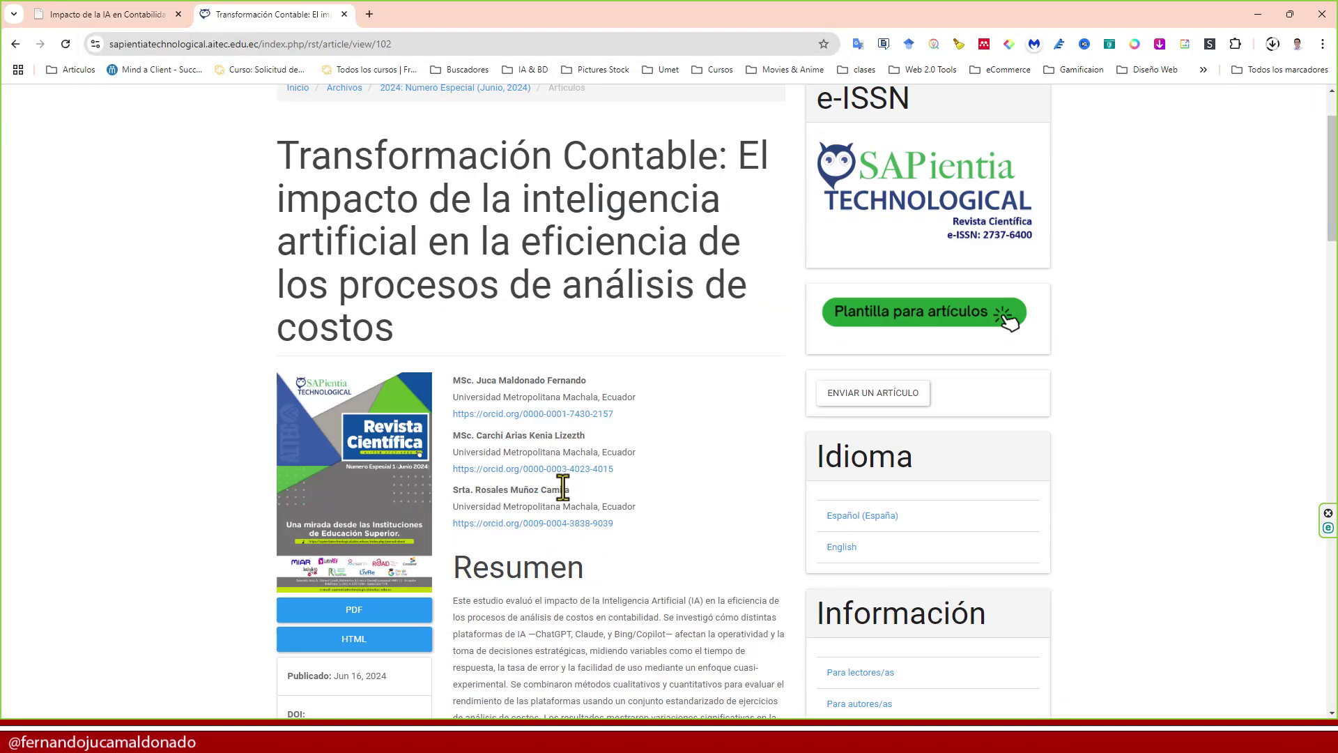
scroll(559, 481, up, 4)
click(129, 15)
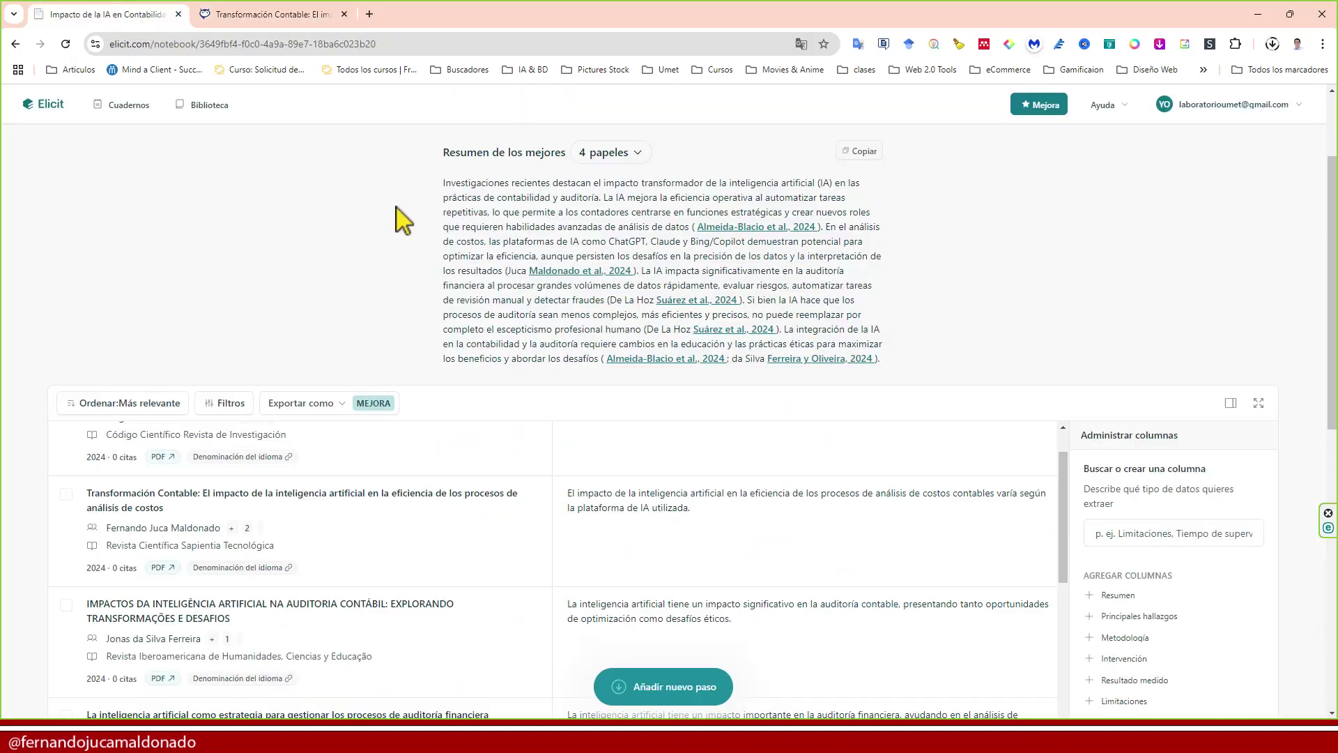
Look over the "Transformación Contable" article page on the journal site once more and return to the Elicit notebook
click(271, 14)
scroll(453, 289, down, 12)
scroll(474, 373, up, 15)
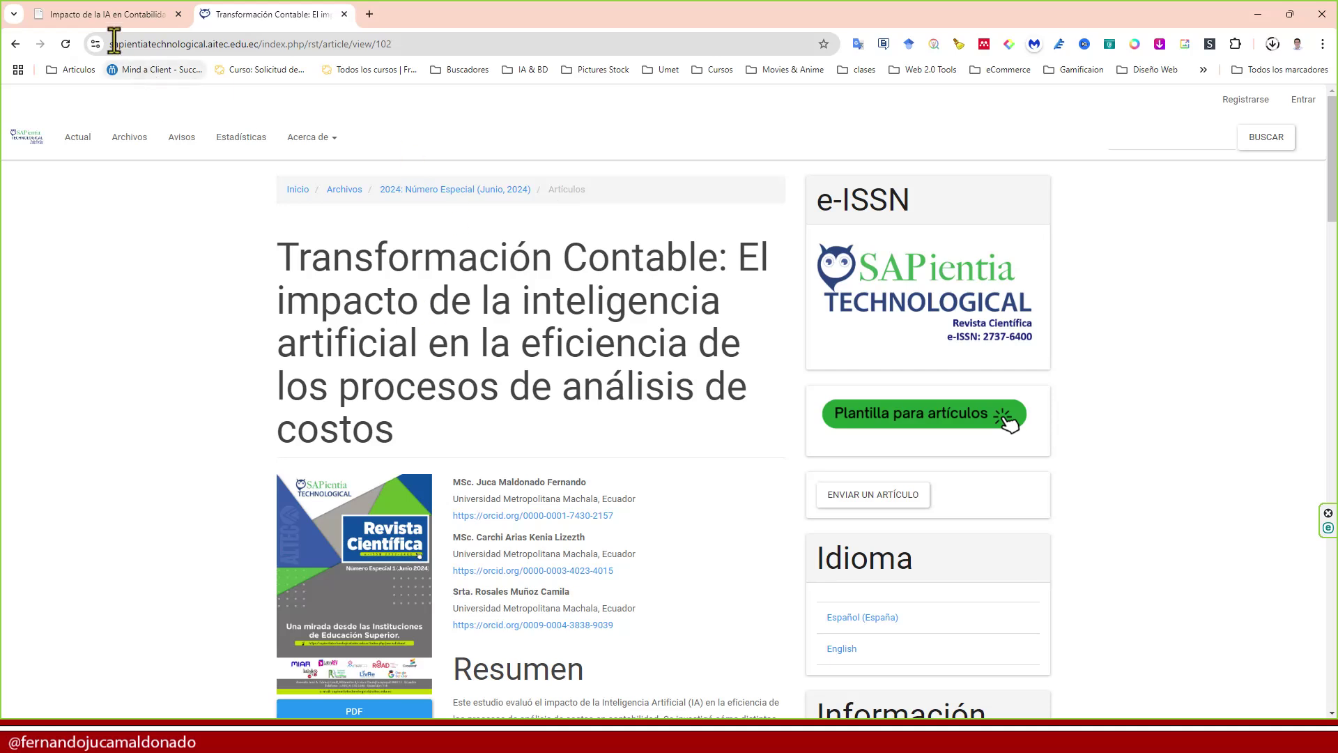
click(109, 14)
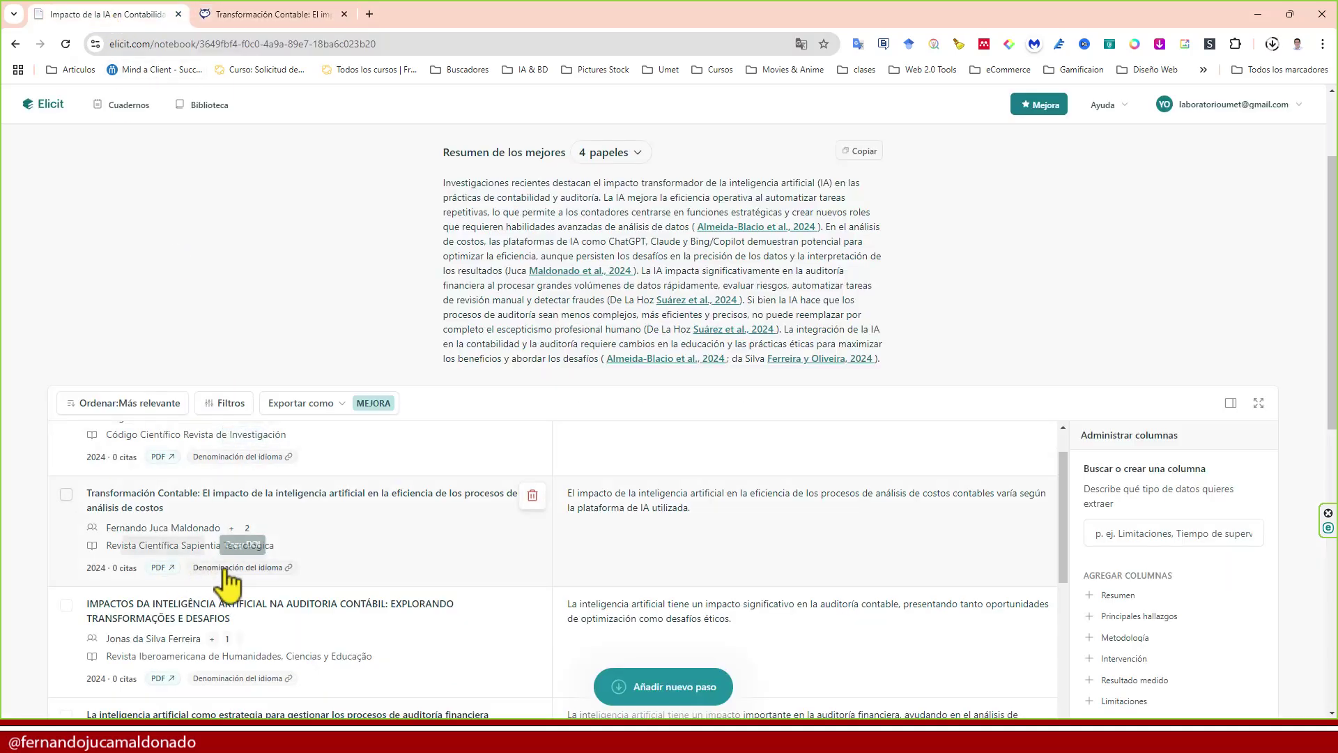
Look through the paper titles and abstract summaries in the results table
scroll(704, 519, up, 1)
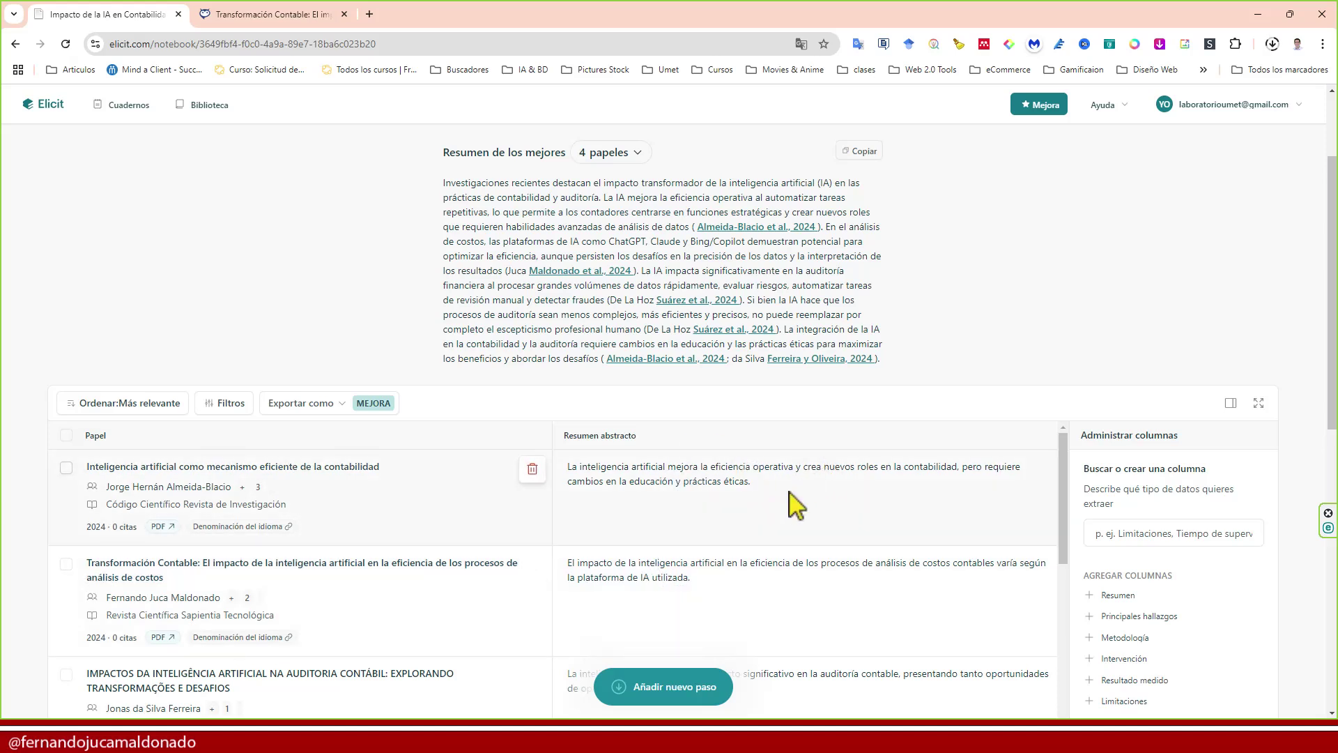
scroll(657, 577, down, 2)
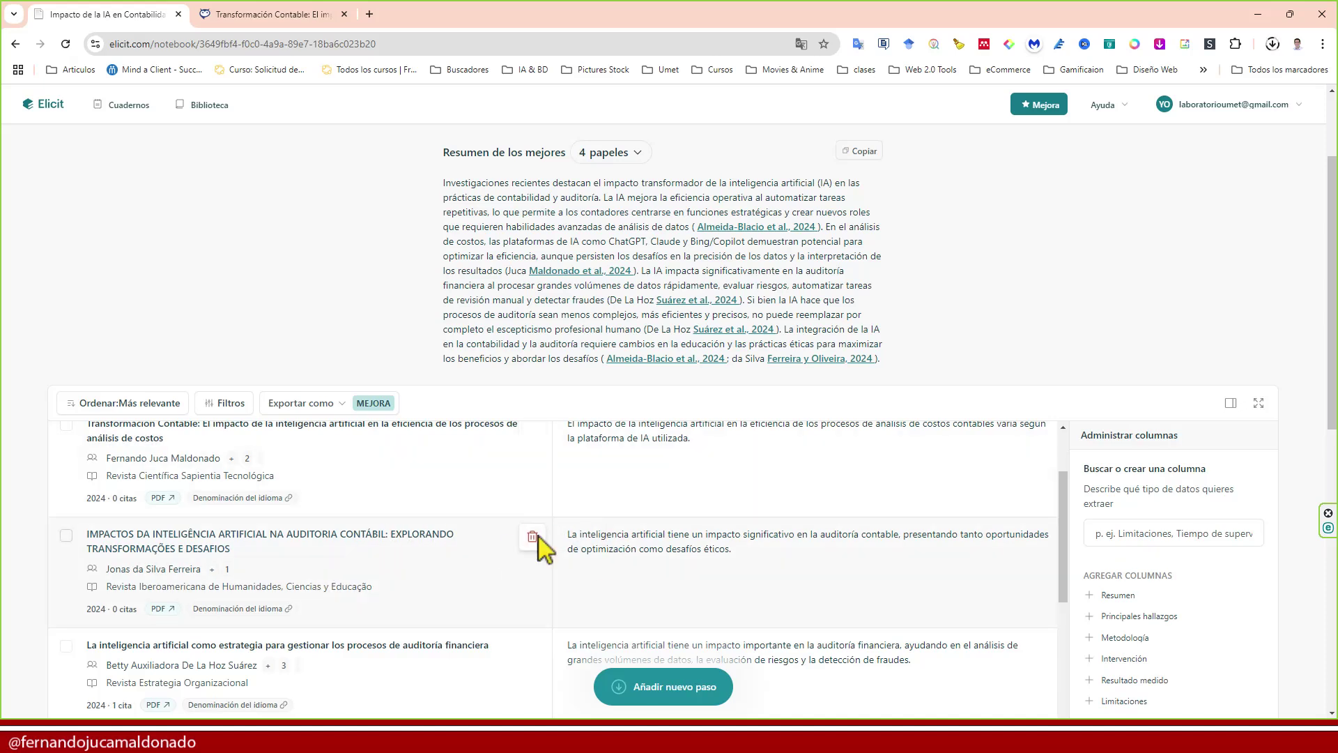
scroll(767, 515, down, 8)
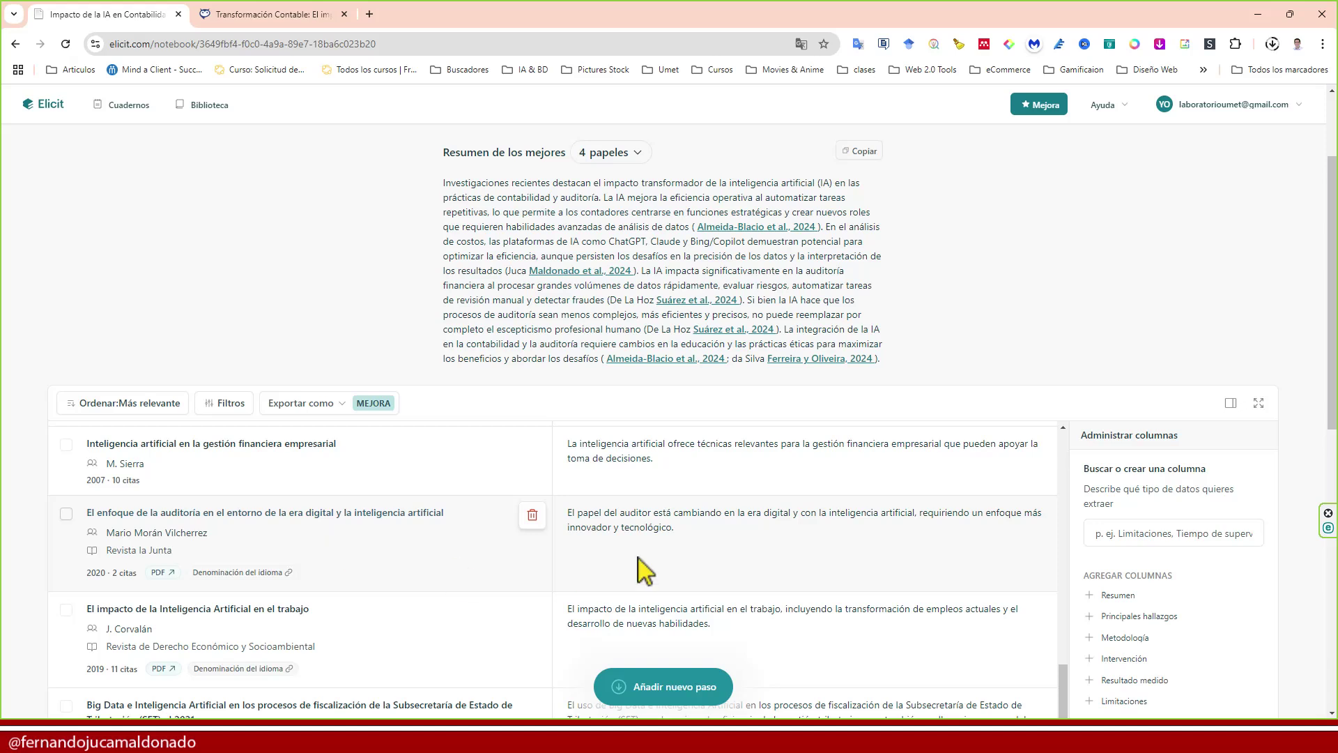
scroll(759, 544, down, 3)
scroll(761, 550, down, 5)
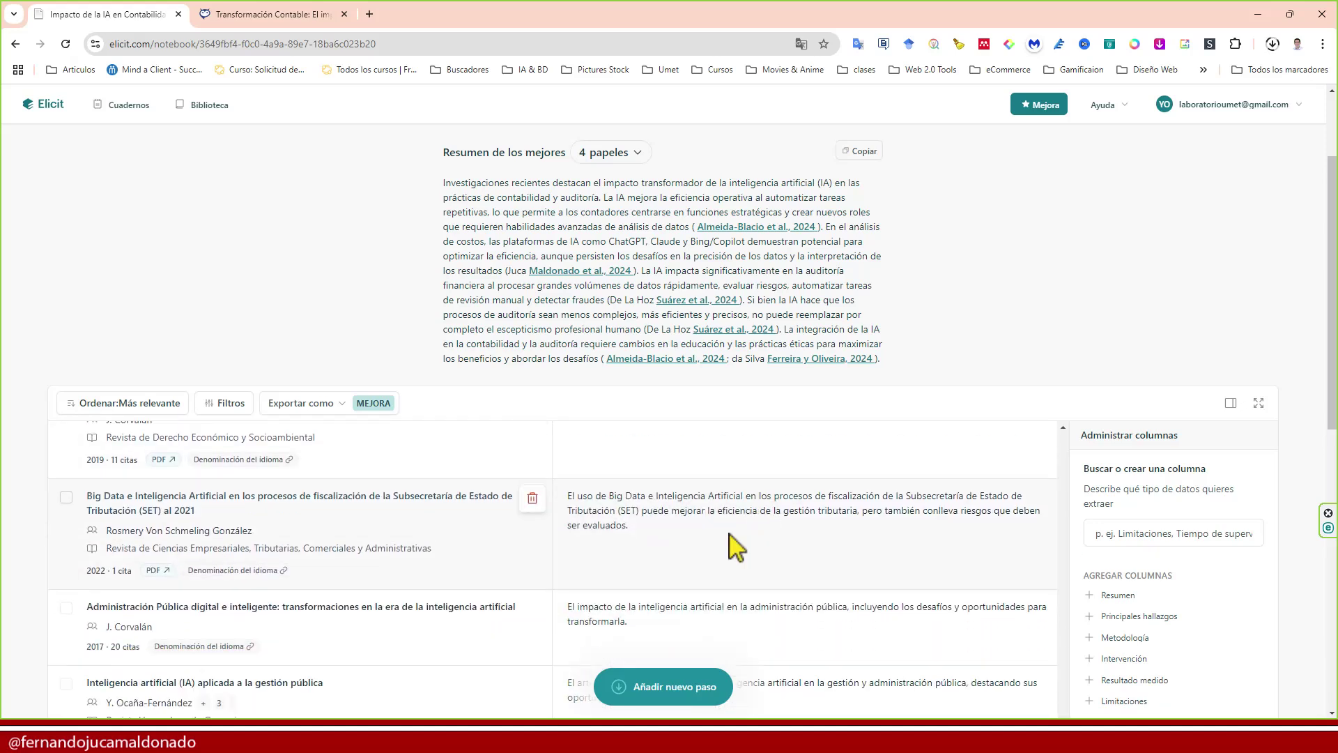
scroll(704, 568, down, 1)
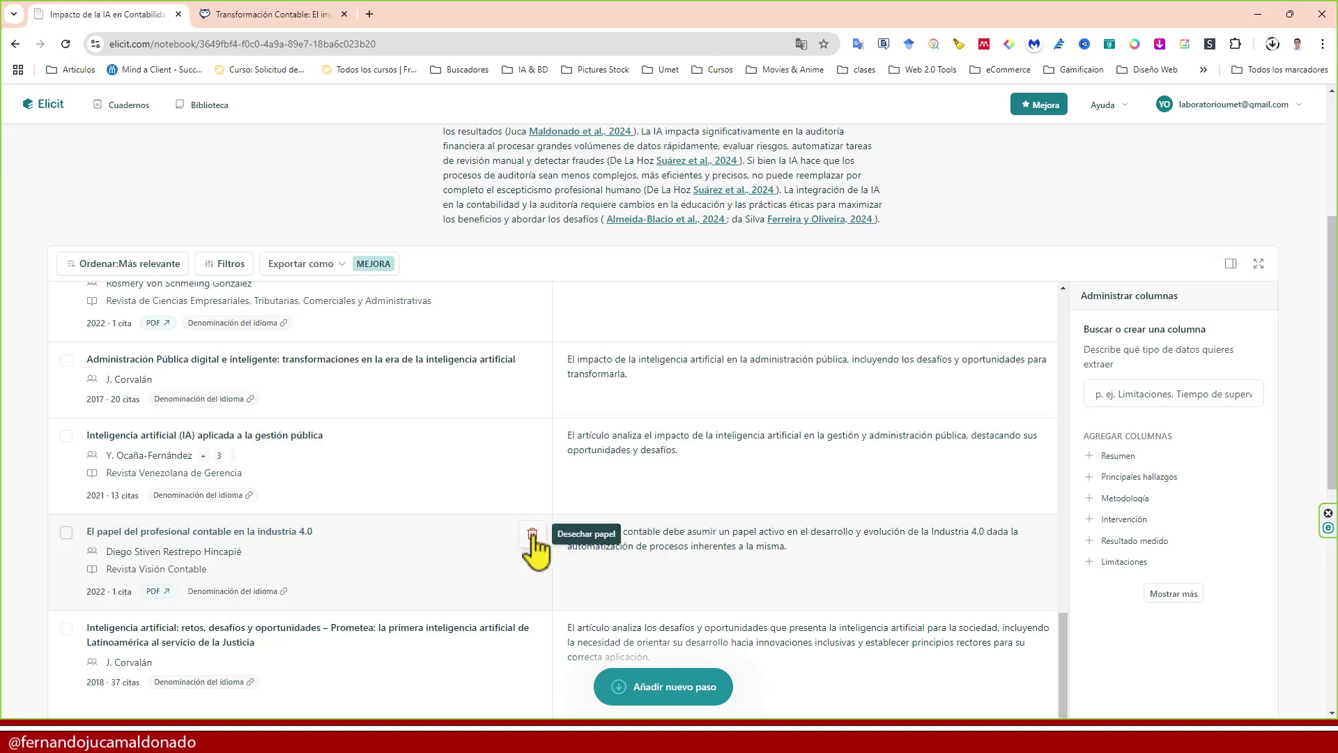
scroll(498, 454, up, 10)
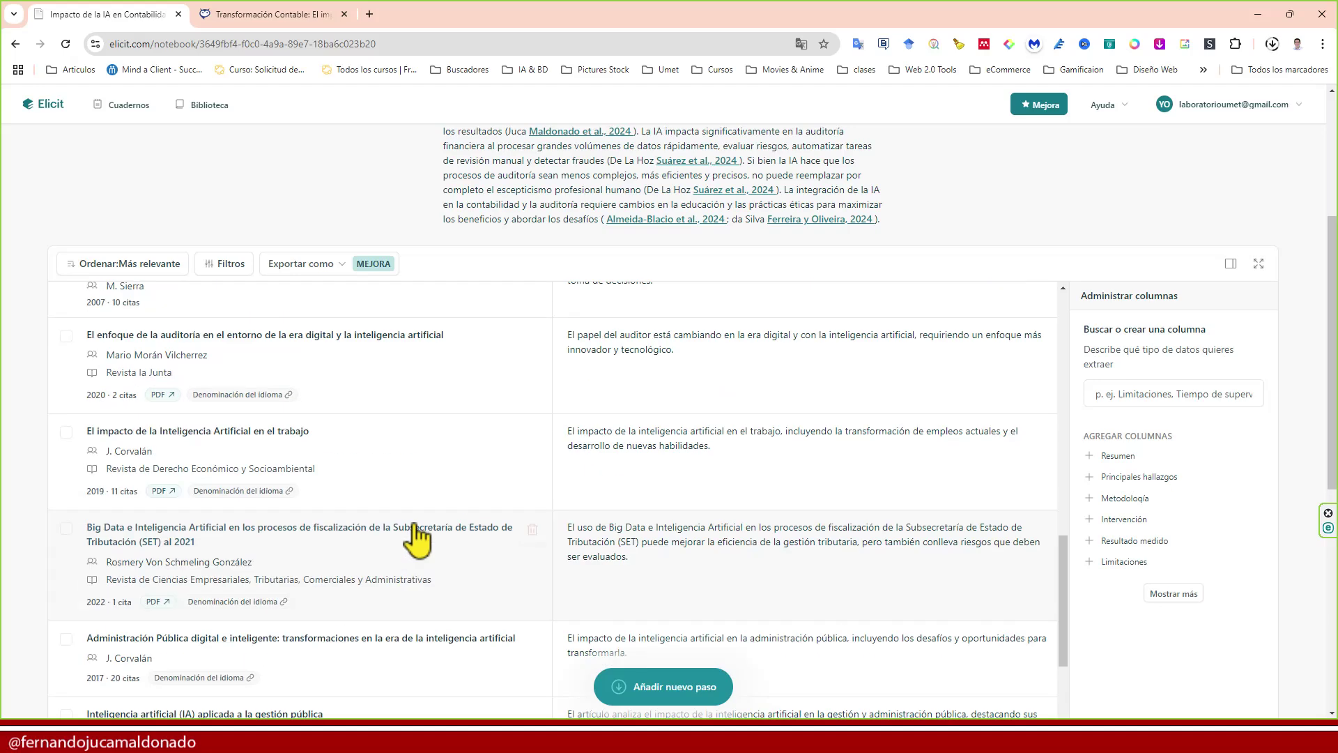
Try sorting the papers by recency, citation count and alphabetical title, and restore the most relevant order
click(148, 272)
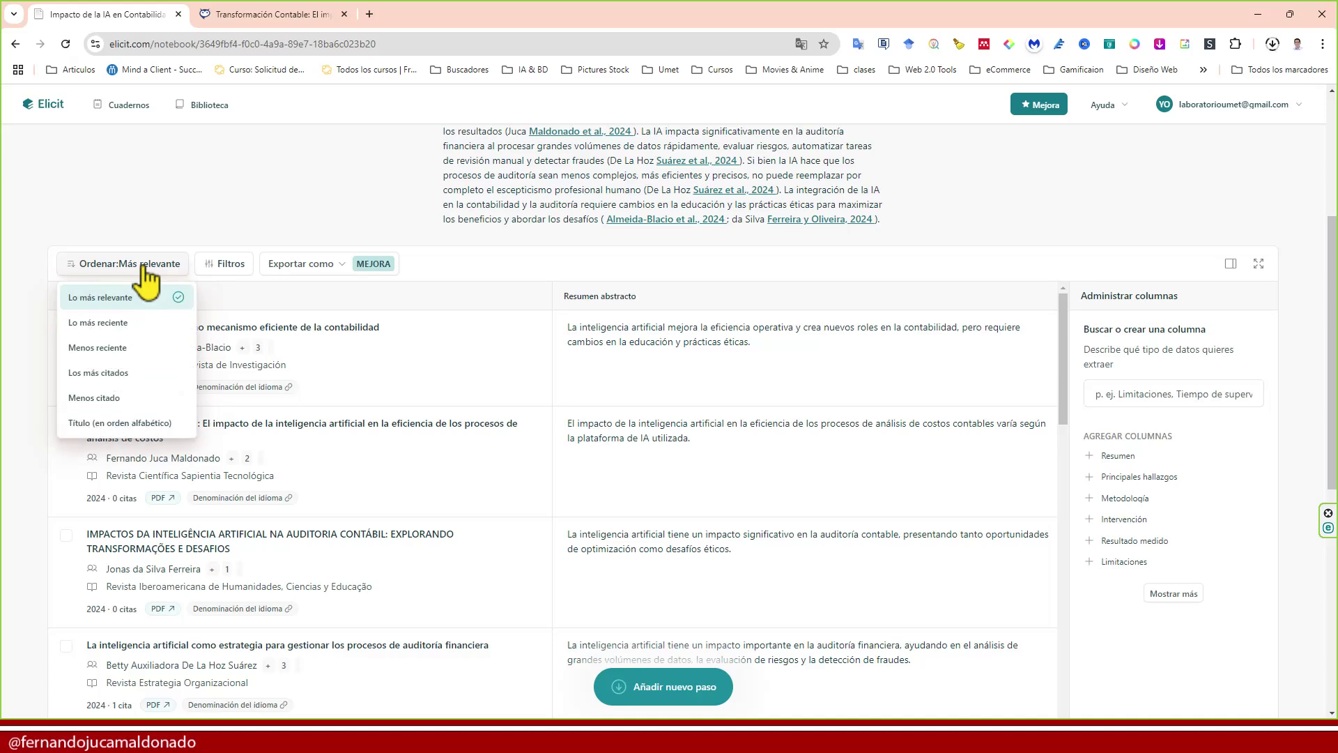
click(119, 324)
click(126, 348)
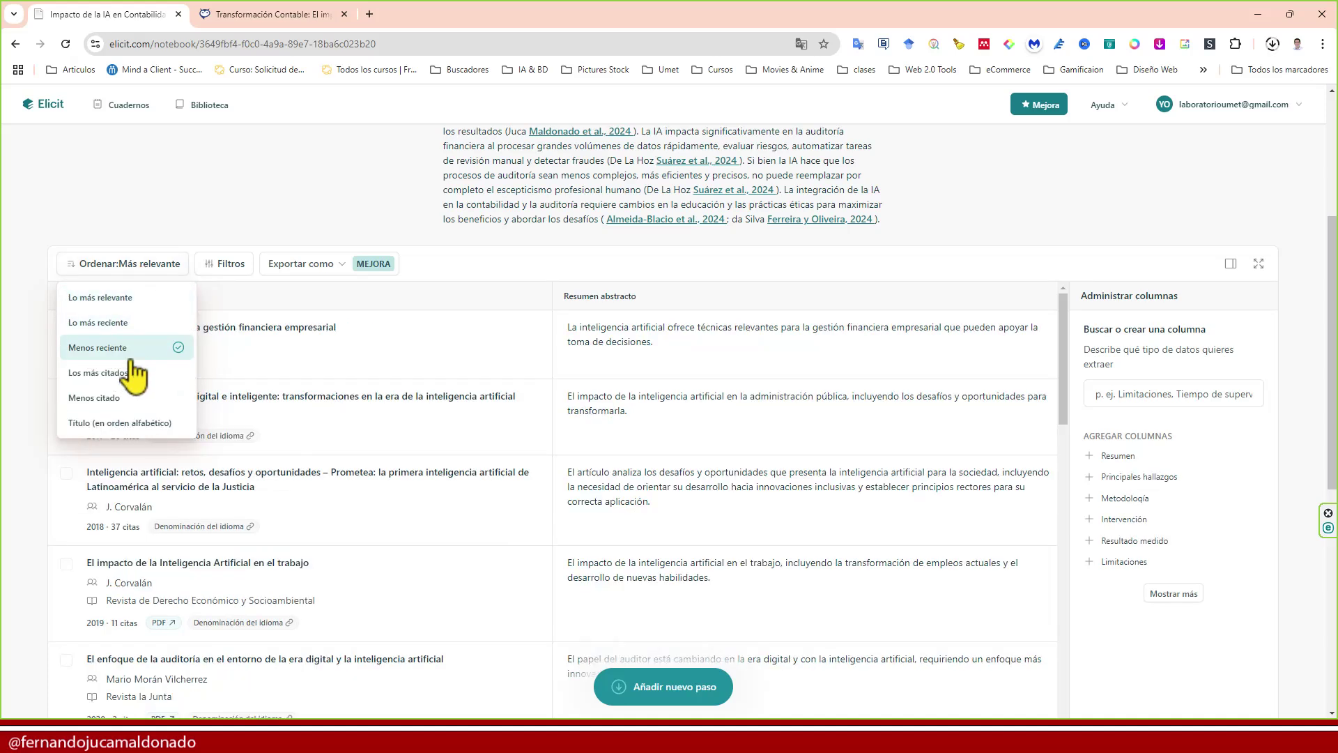
click(128, 374)
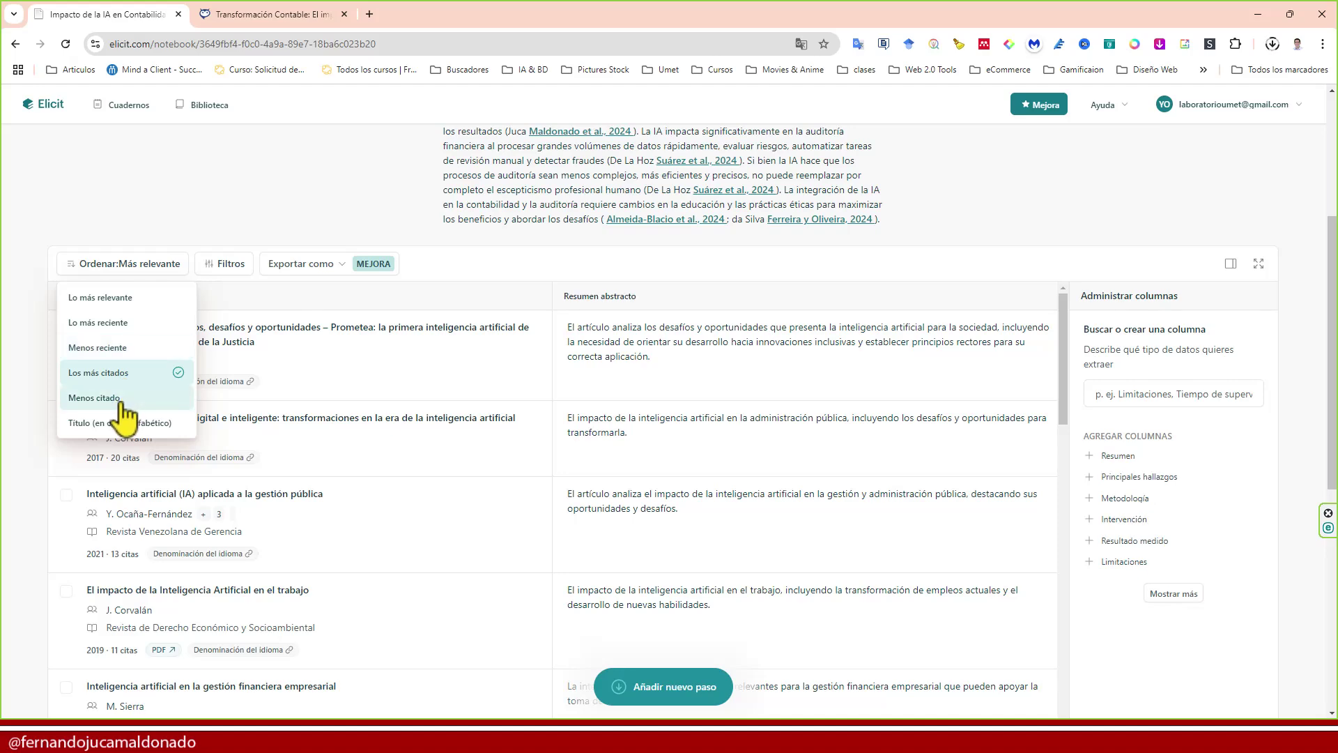
click(126, 403)
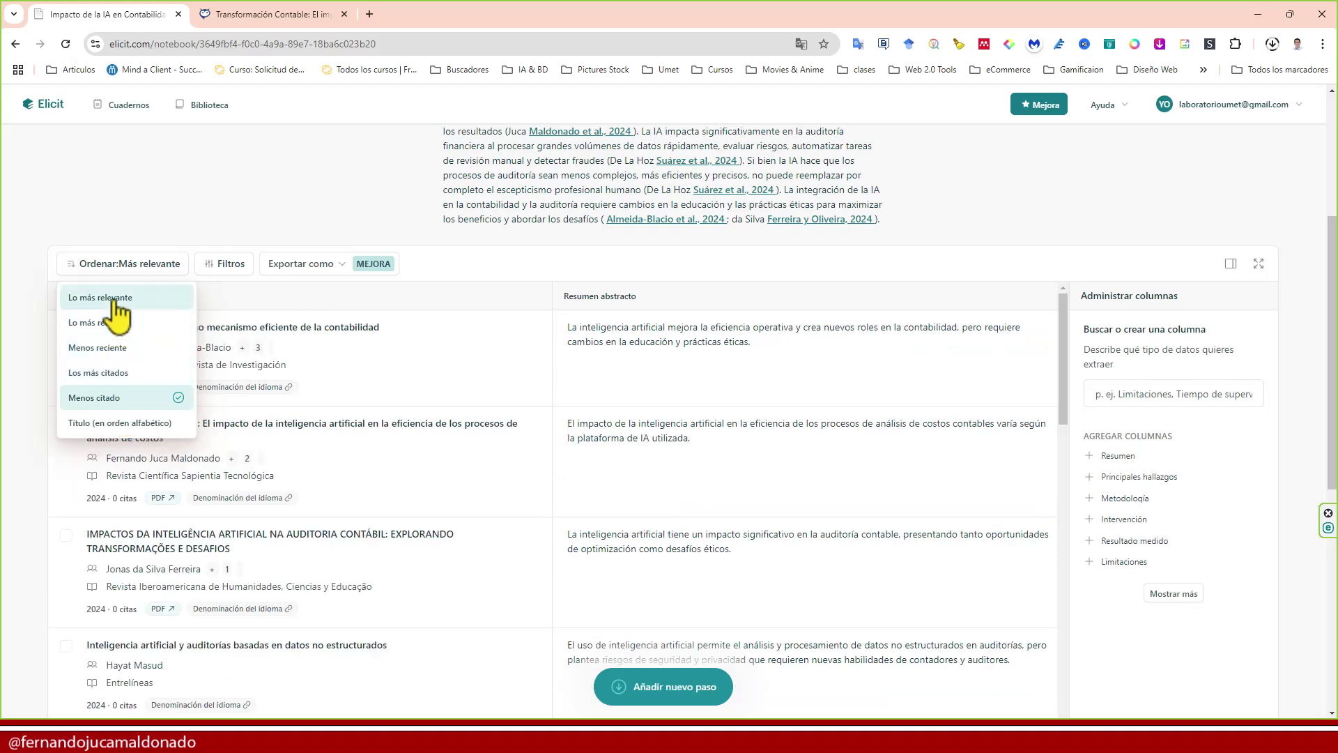
click(120, 425)
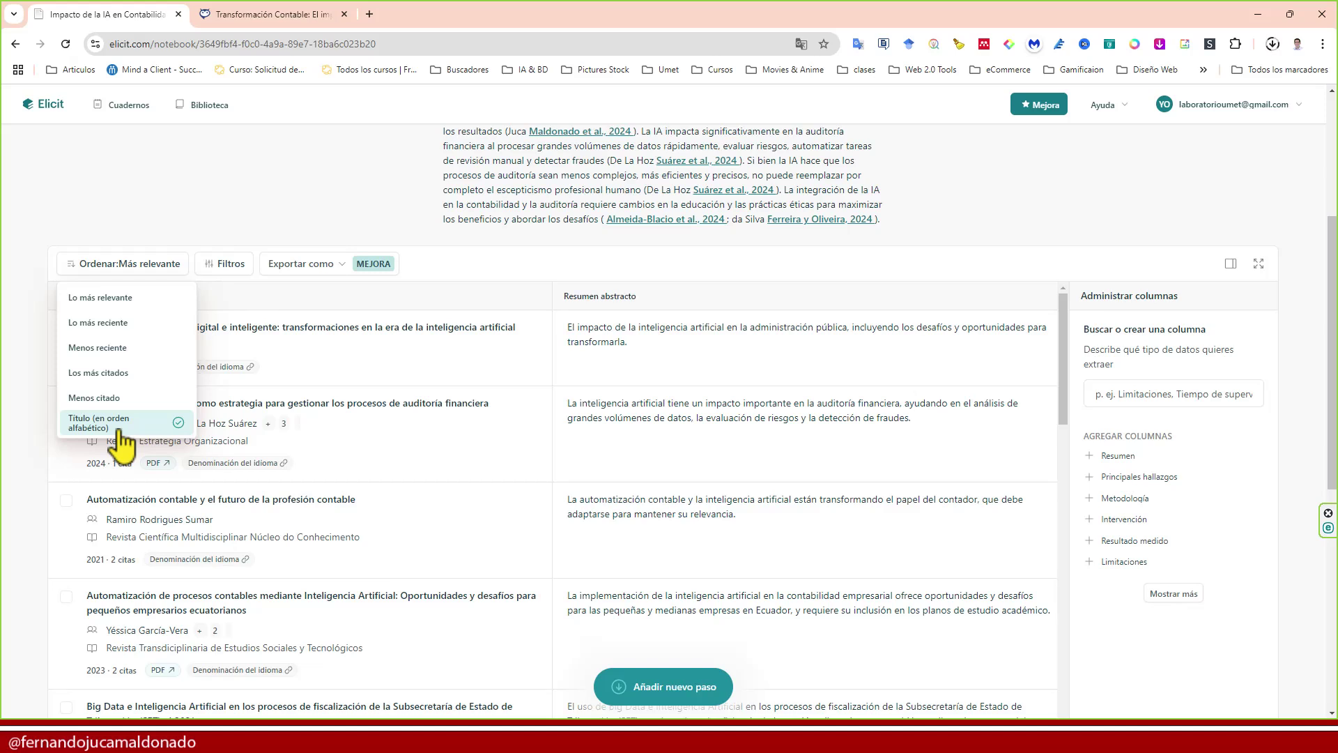
click(101, 299)
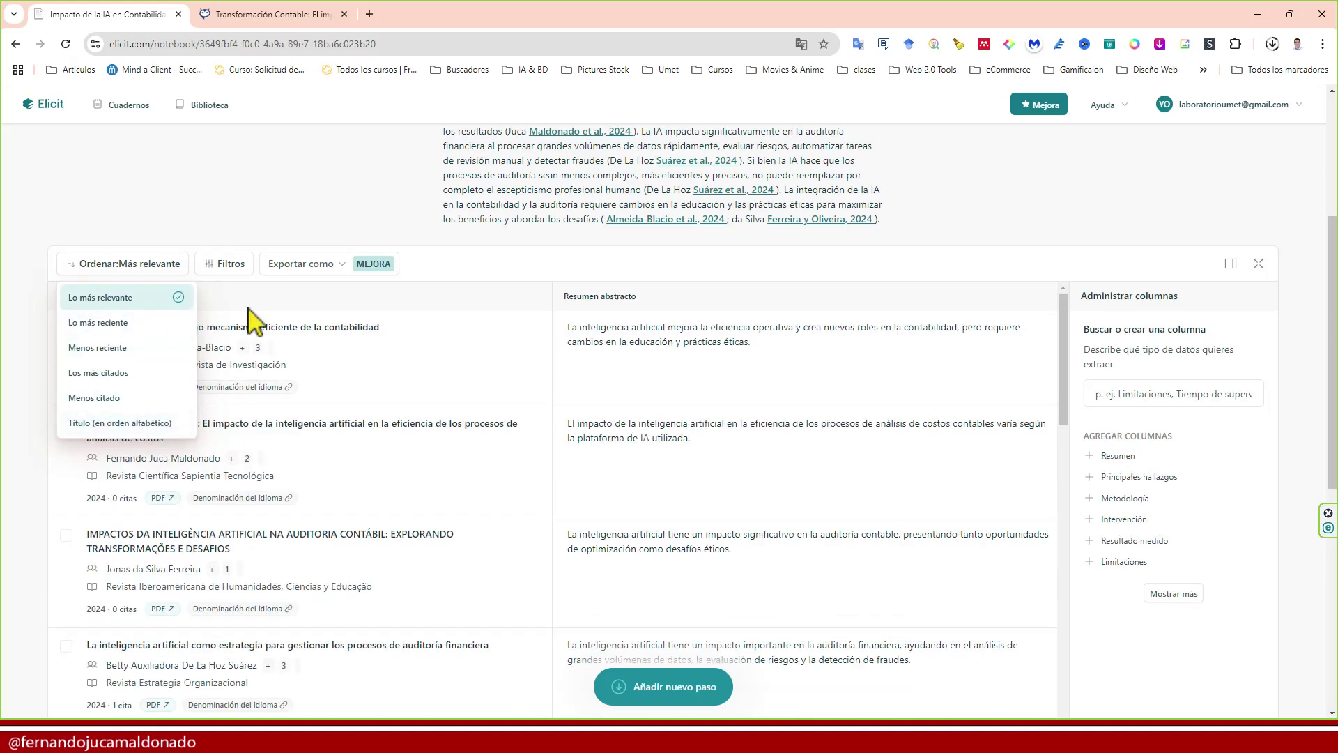
Set the results filter to papers published from 2016 onward
click(230, 265)
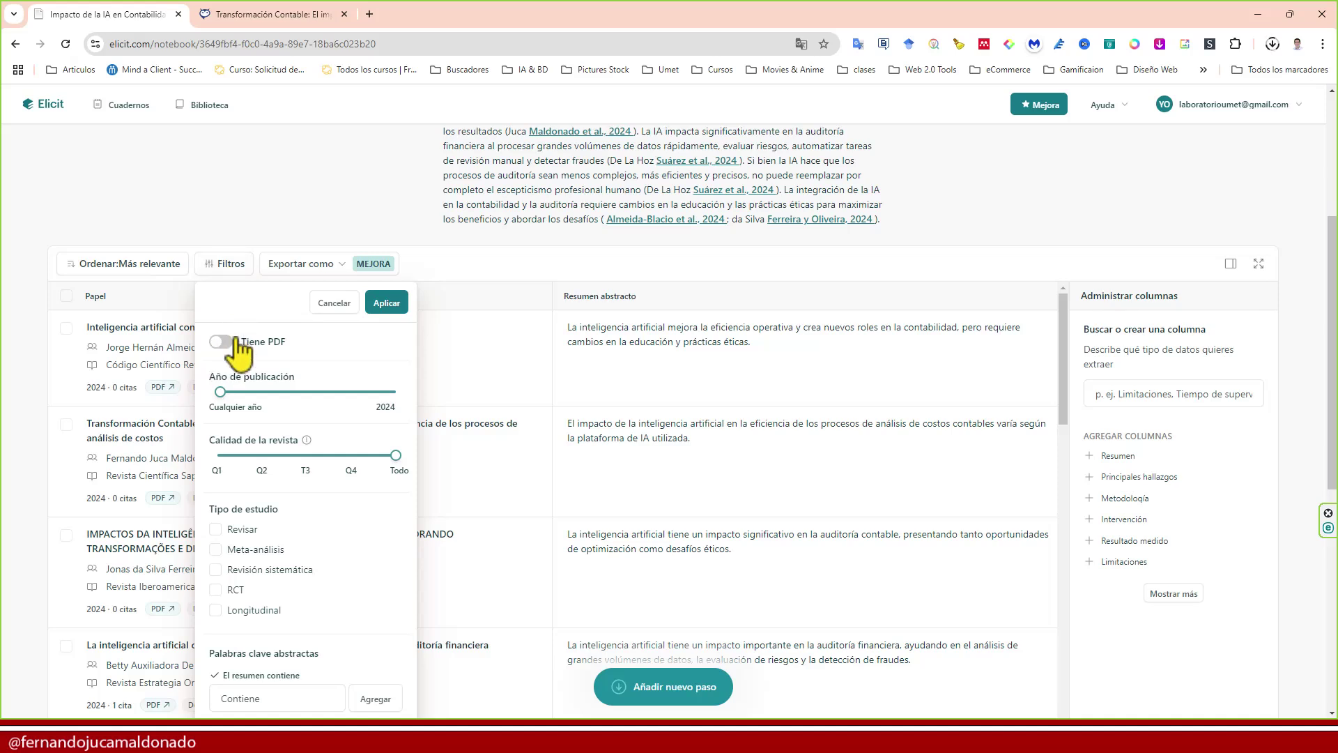
click(222, 342)
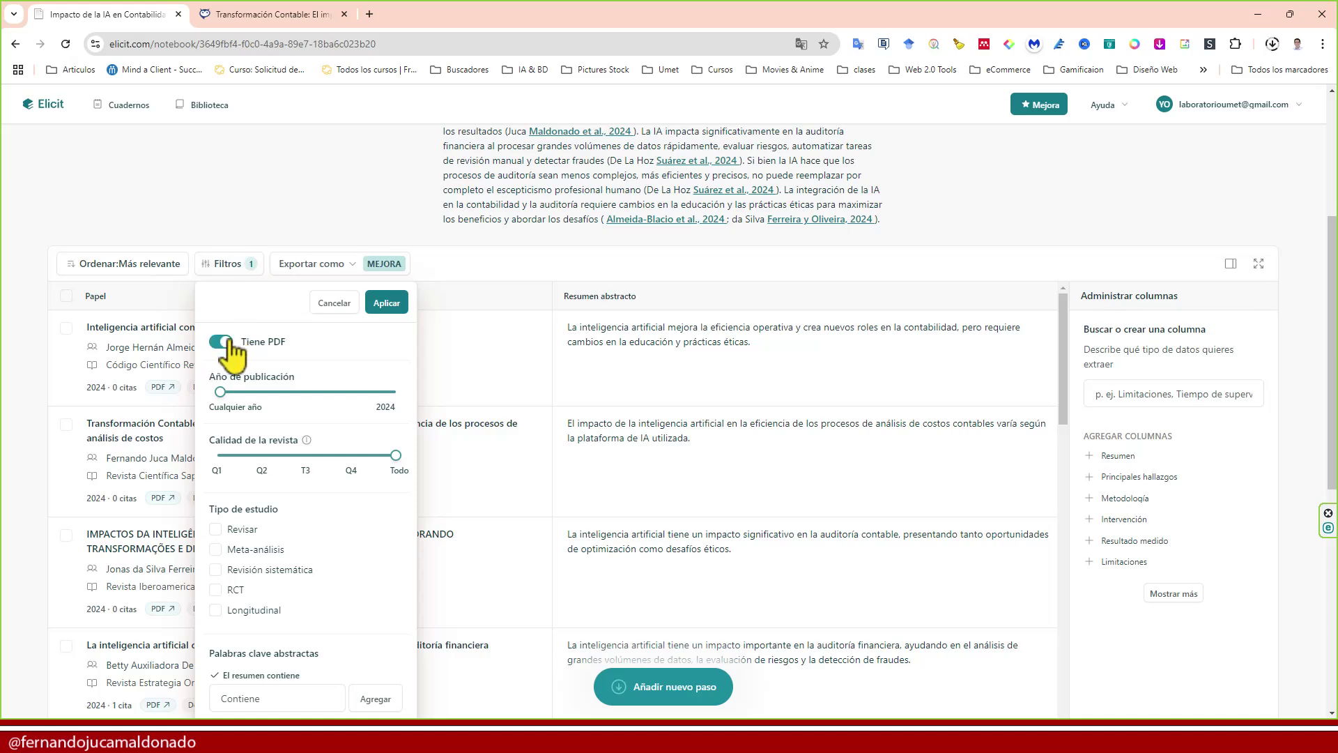
click(220, 342)
drag(220, 392, 355, 393)
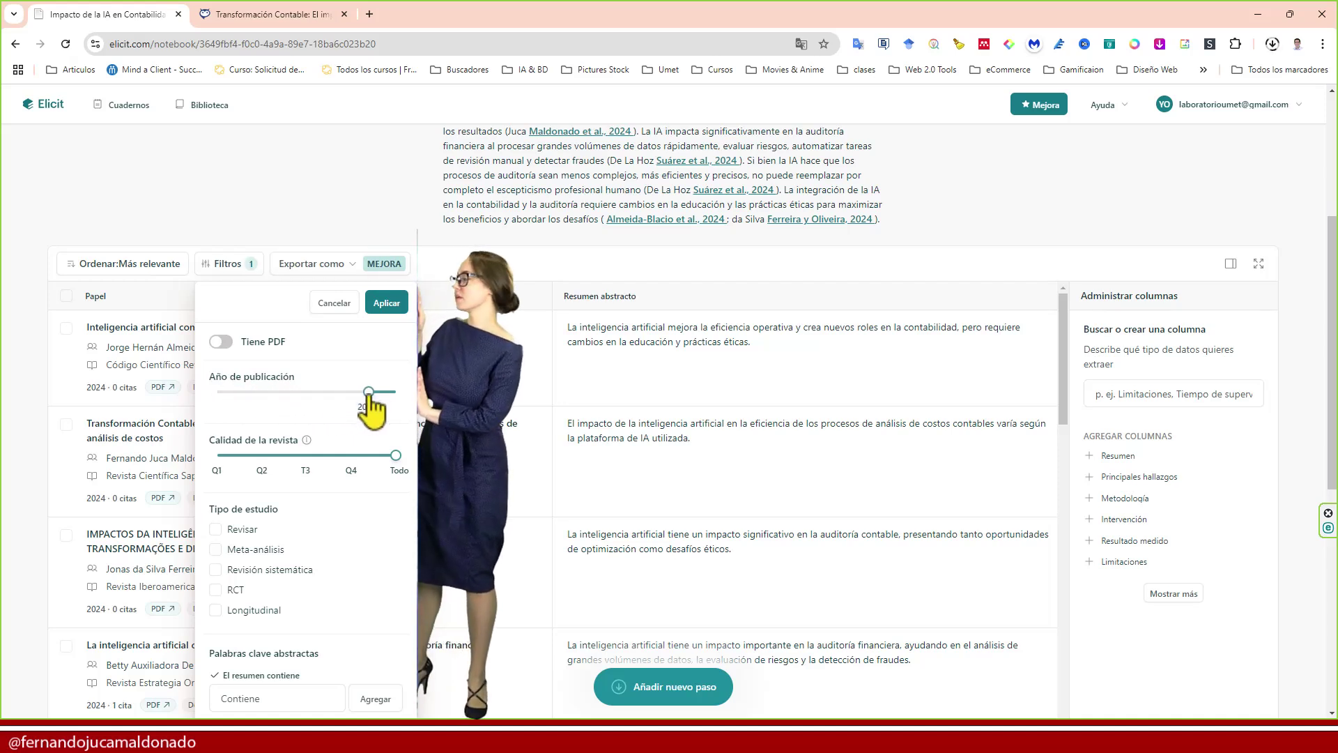
drag(368, 391, 378, 392)
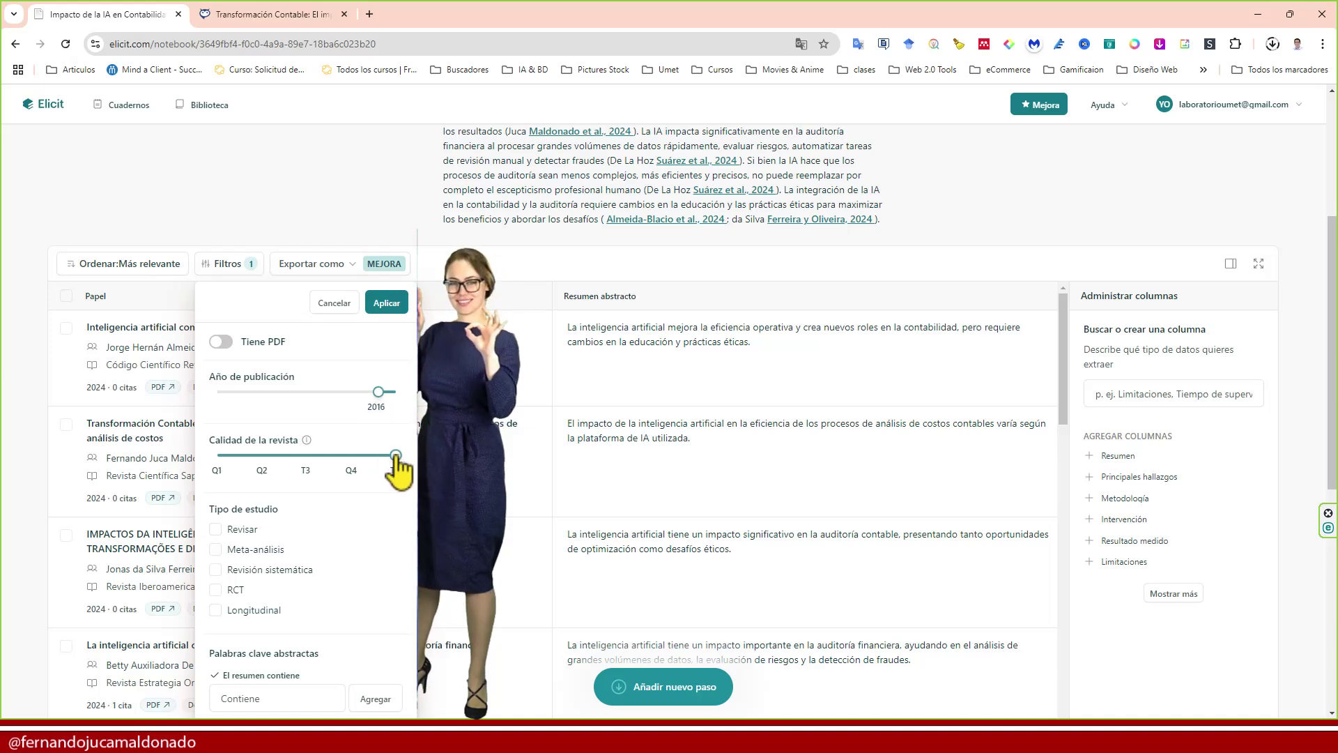
Limit the journal quality filter to Q2, require an available PDF, and apply the filters to the results
drag(394, 457, 262, 457)
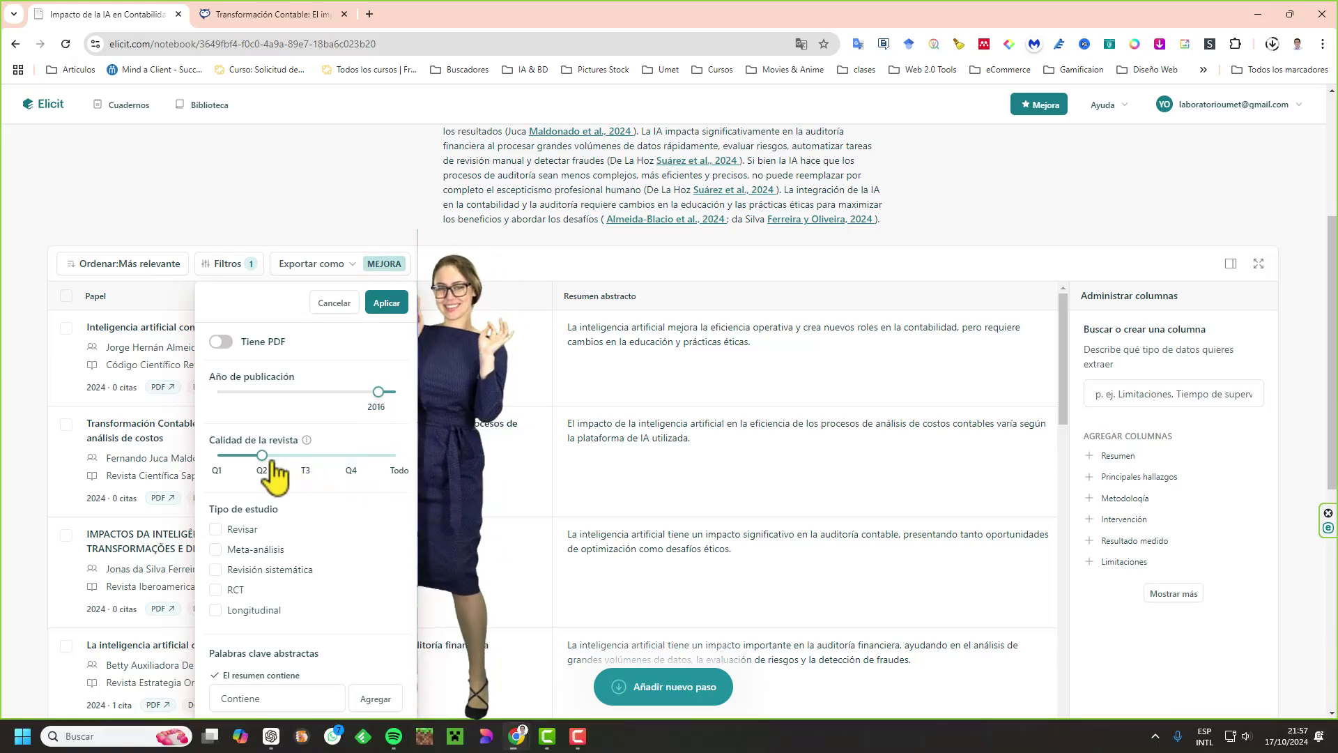
scroll(286, 487, down, 1)
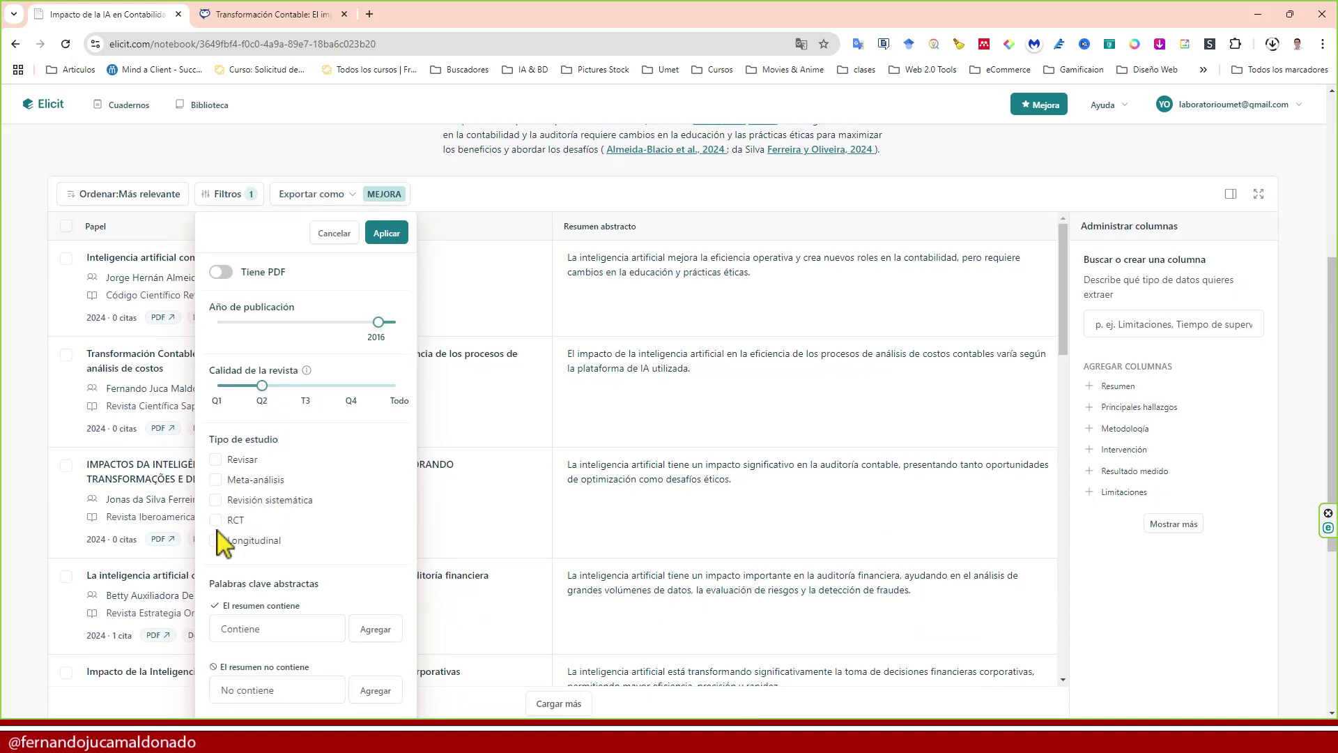
click(227, 273)
scroll(317, 617, down, 2)
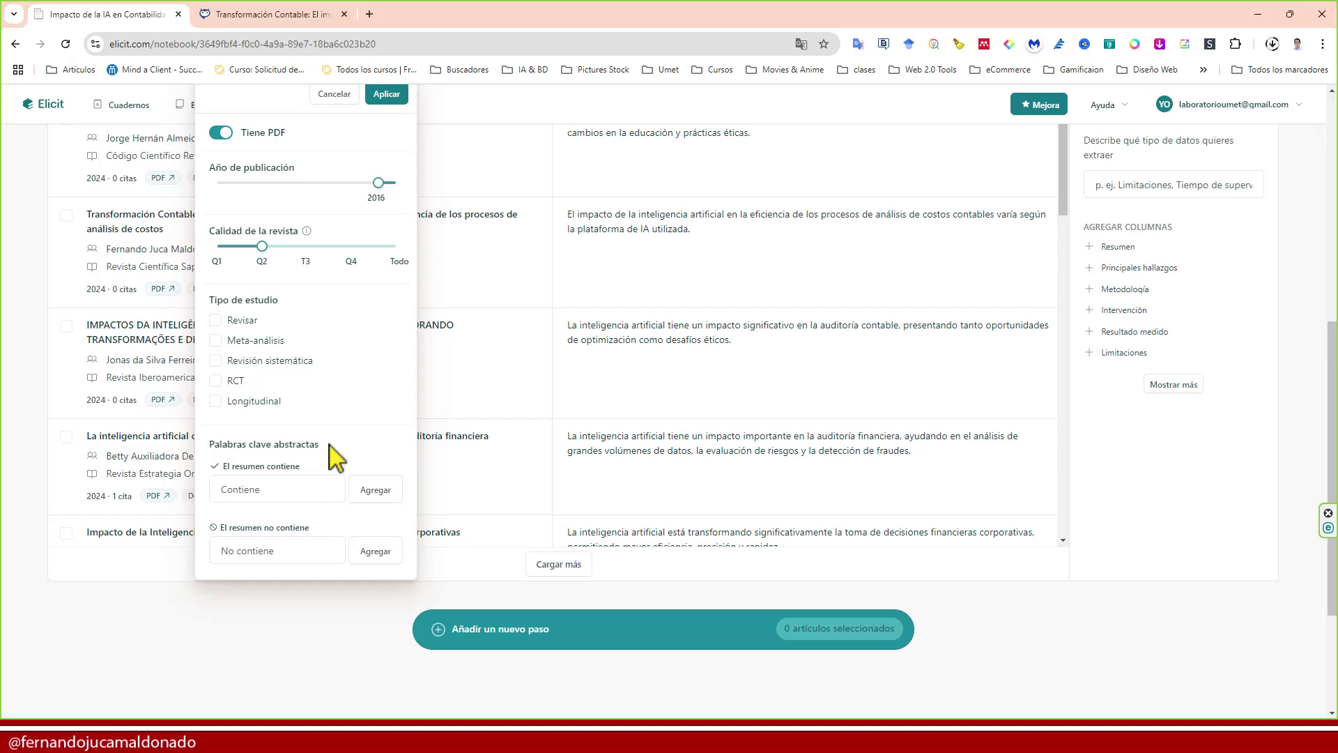
scroll(334, 453, up, 3)
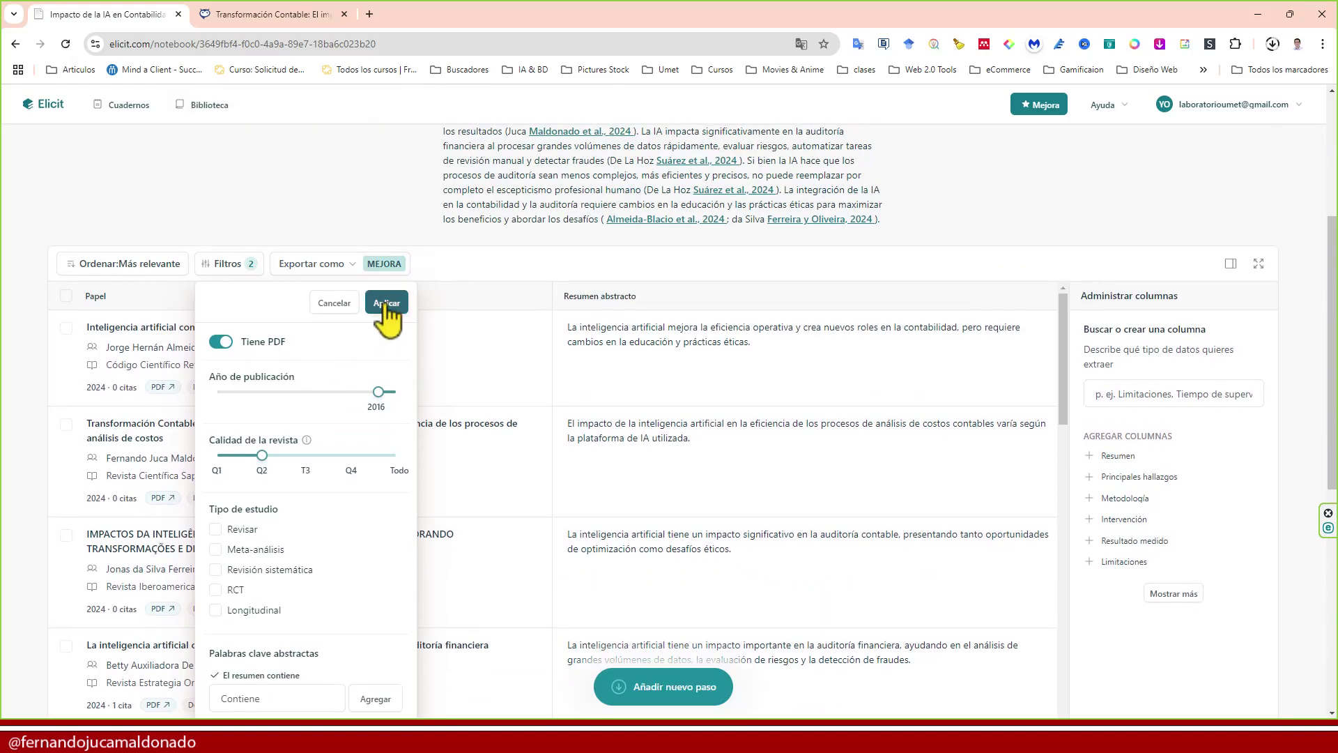
click(386, 304)
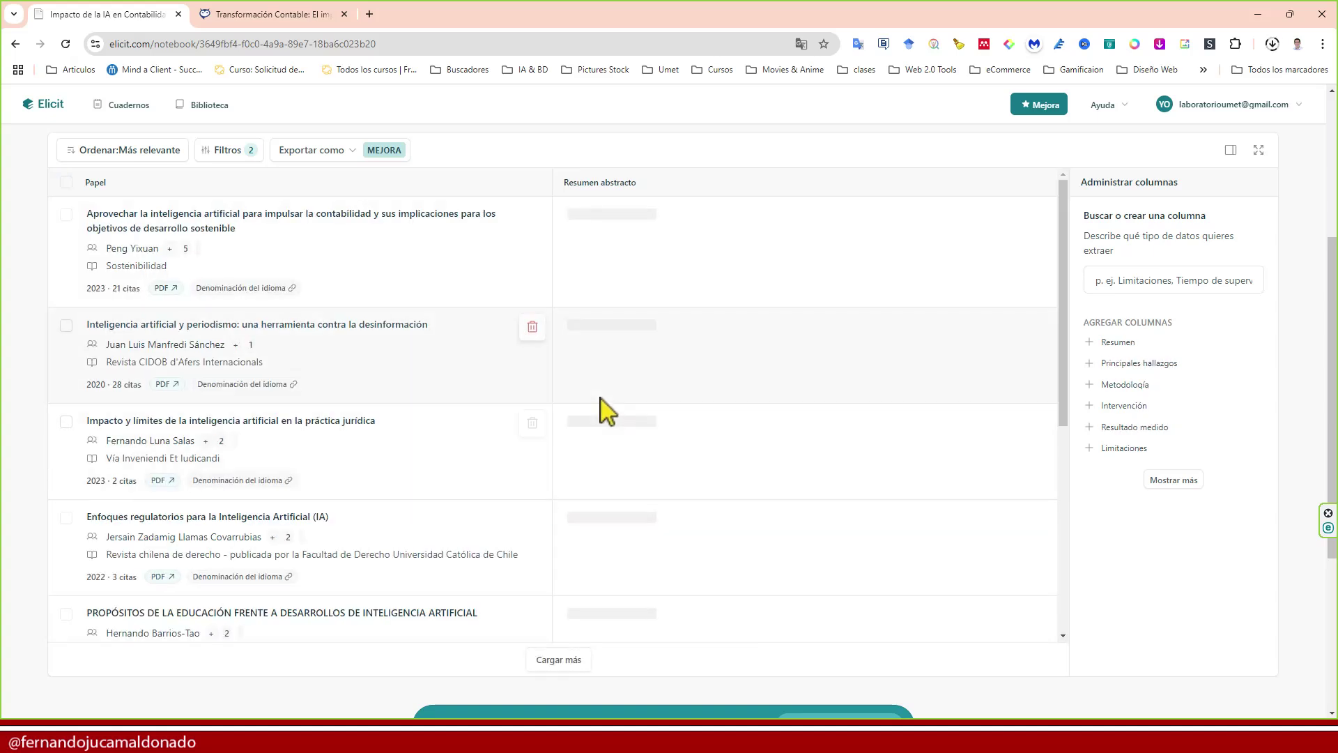
Look over the filtered papers, checking their years, PDF availability and abstract summaries
scroll(557, 391, up, 1)
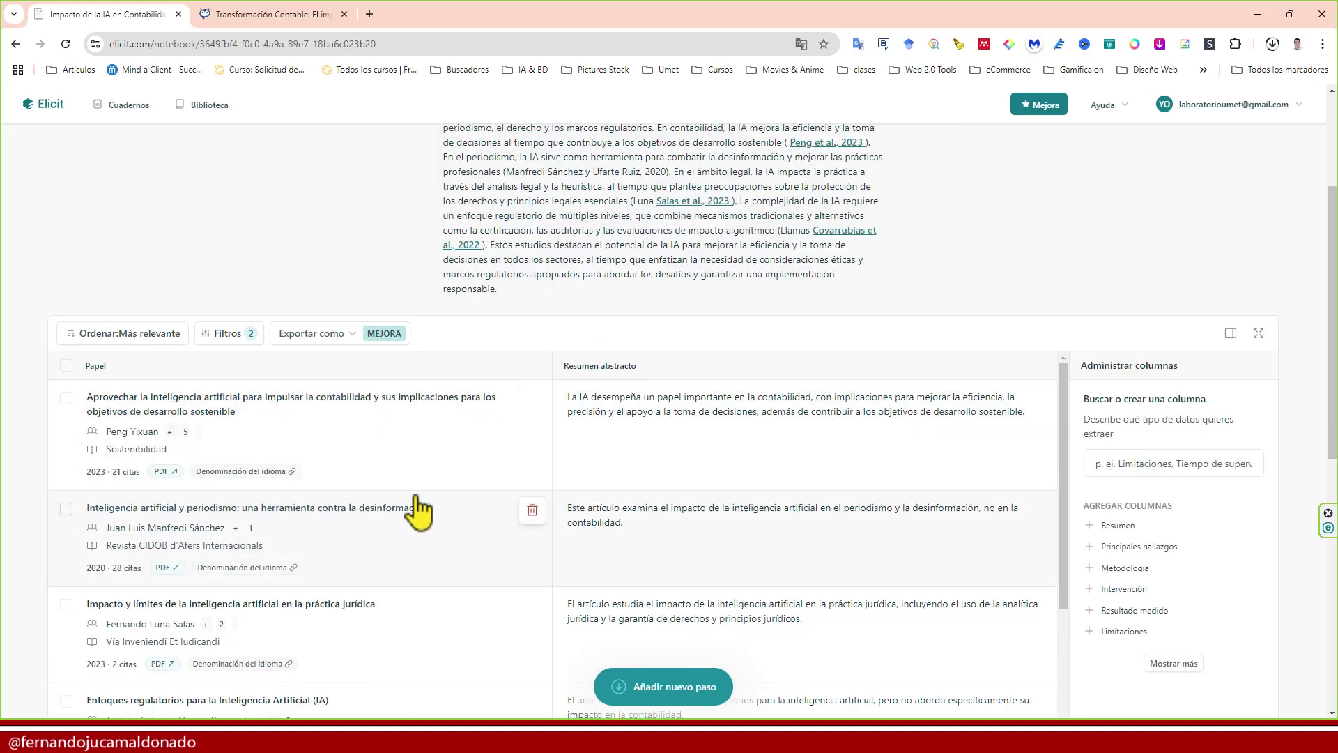
scroll(418, 512, down, 6)
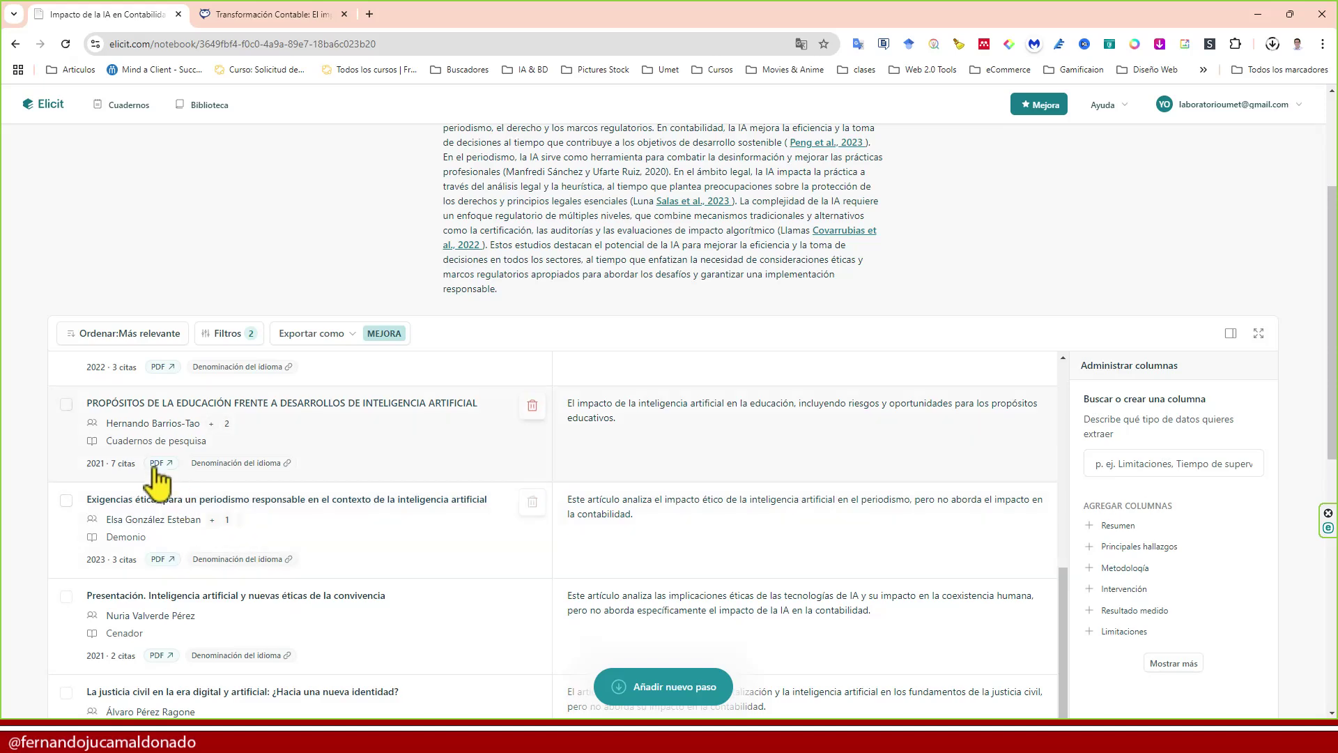
scroll(108, 515, up, 2)
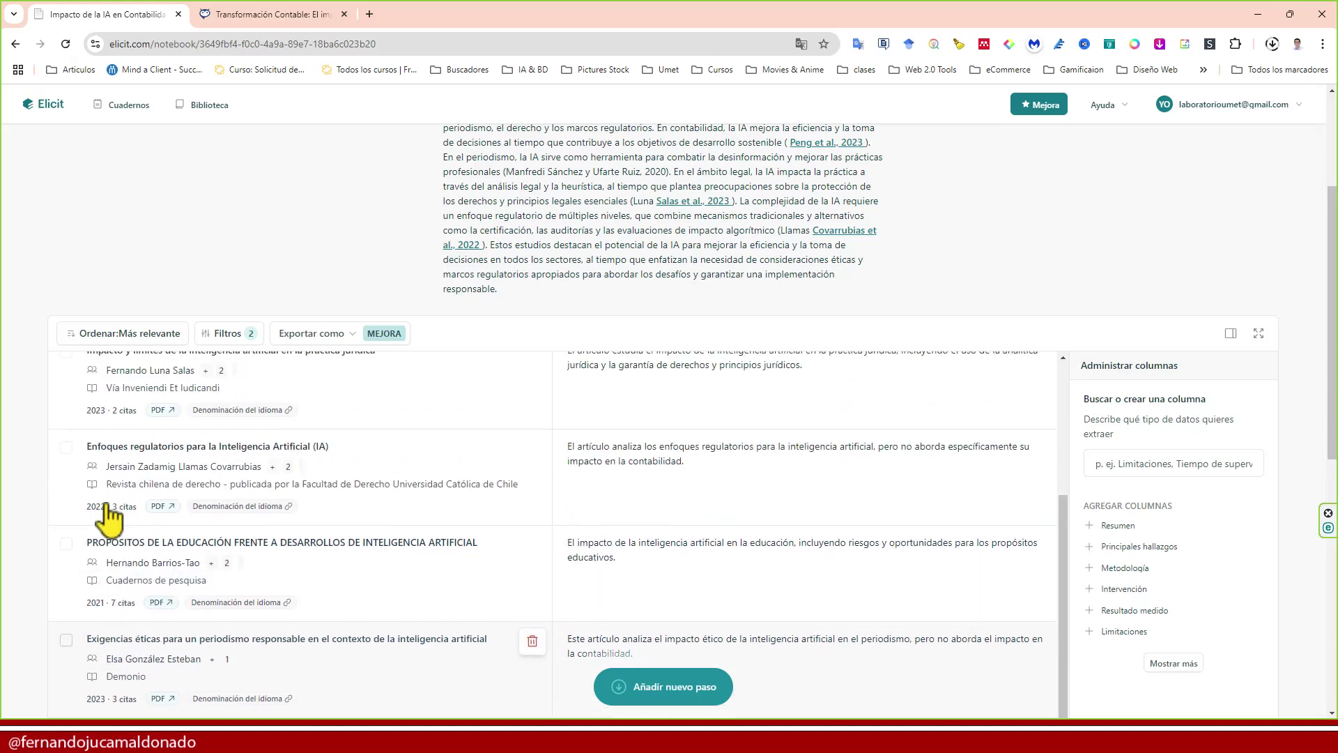
scroll(108, 516, up, 4)
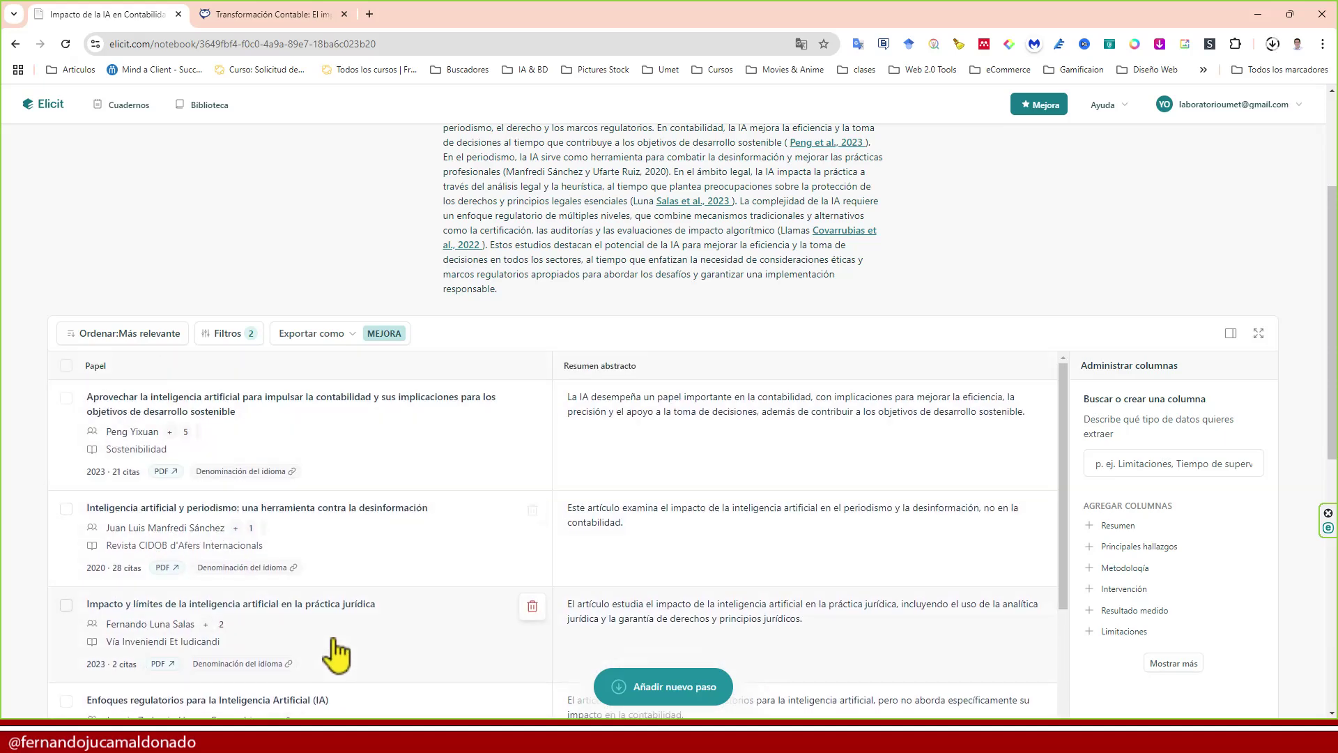
Try to export the filtered results and dismiss the Plus upgrade offer
click(352, 338)
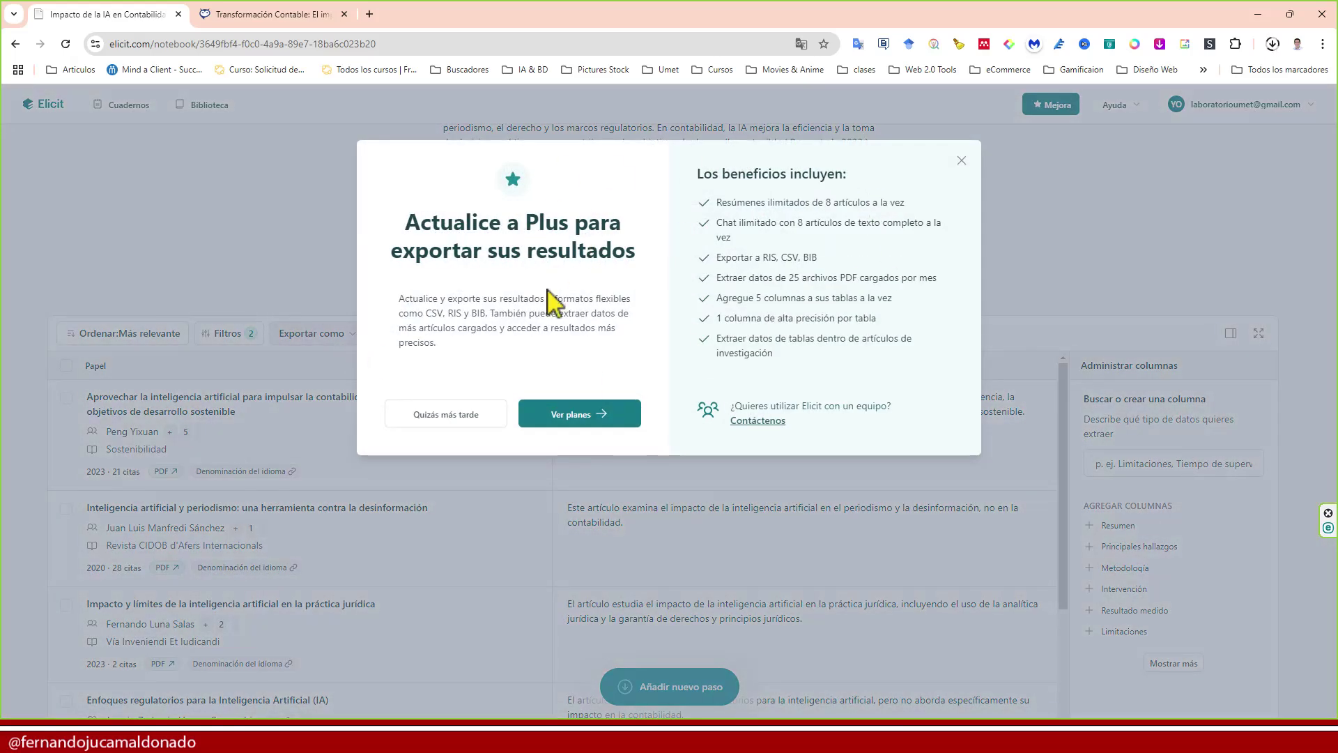
click(961, 161)
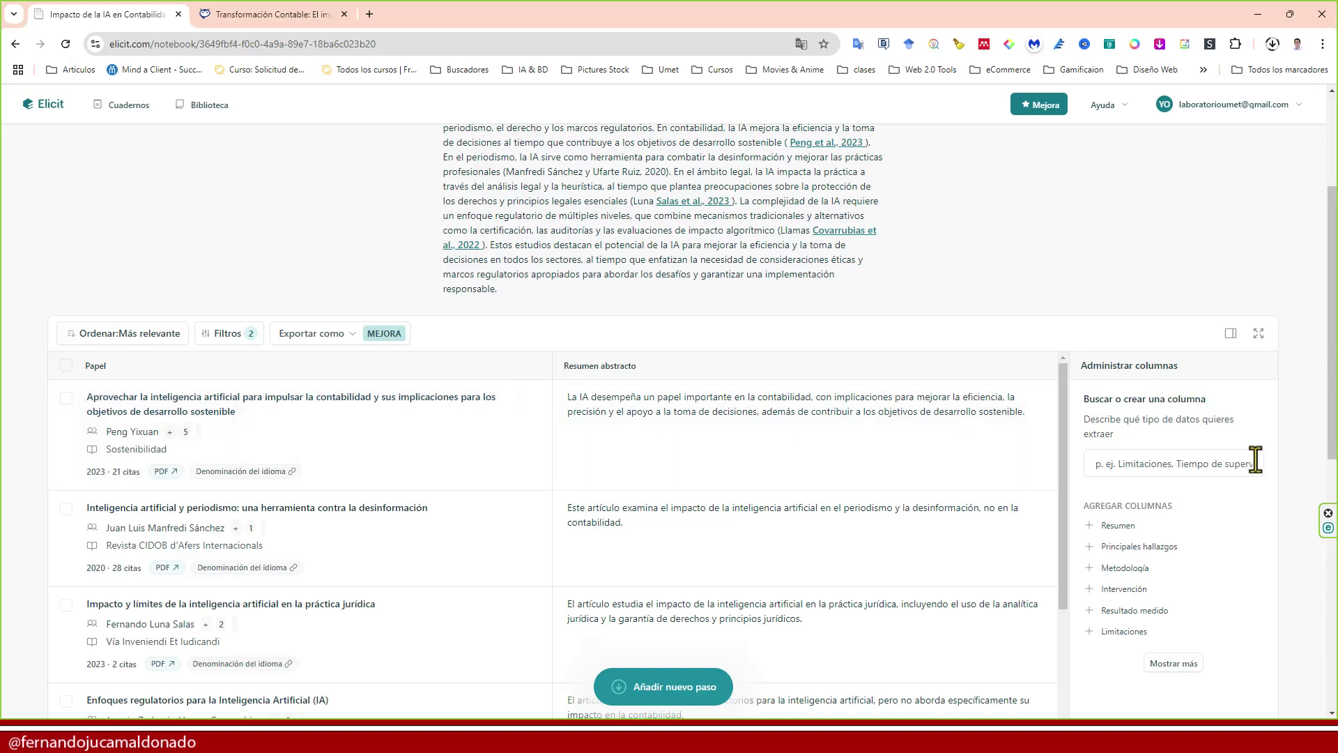
Expand the results table to full size and look through the list of columns that can be added
click(1259, 333)
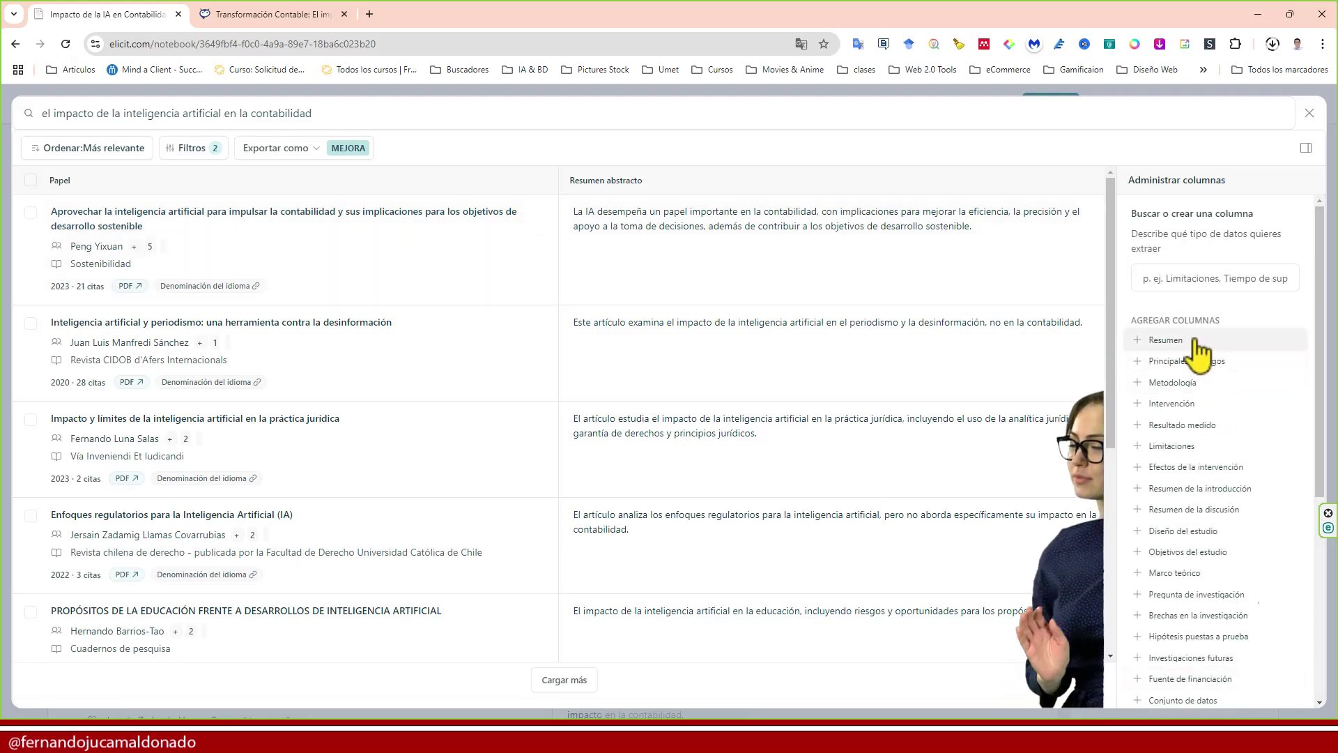
scroll(1200, 491, down, 5)
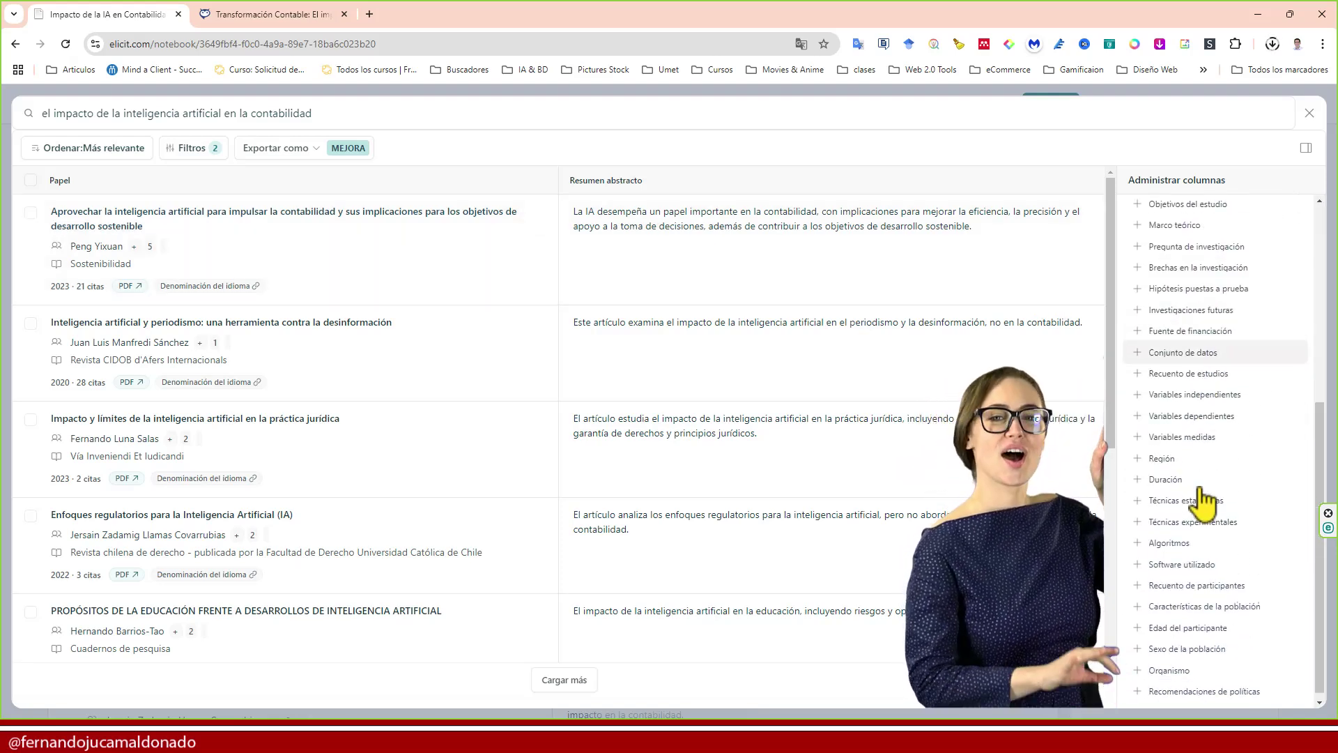
scroll(1204, 498, up, 5)
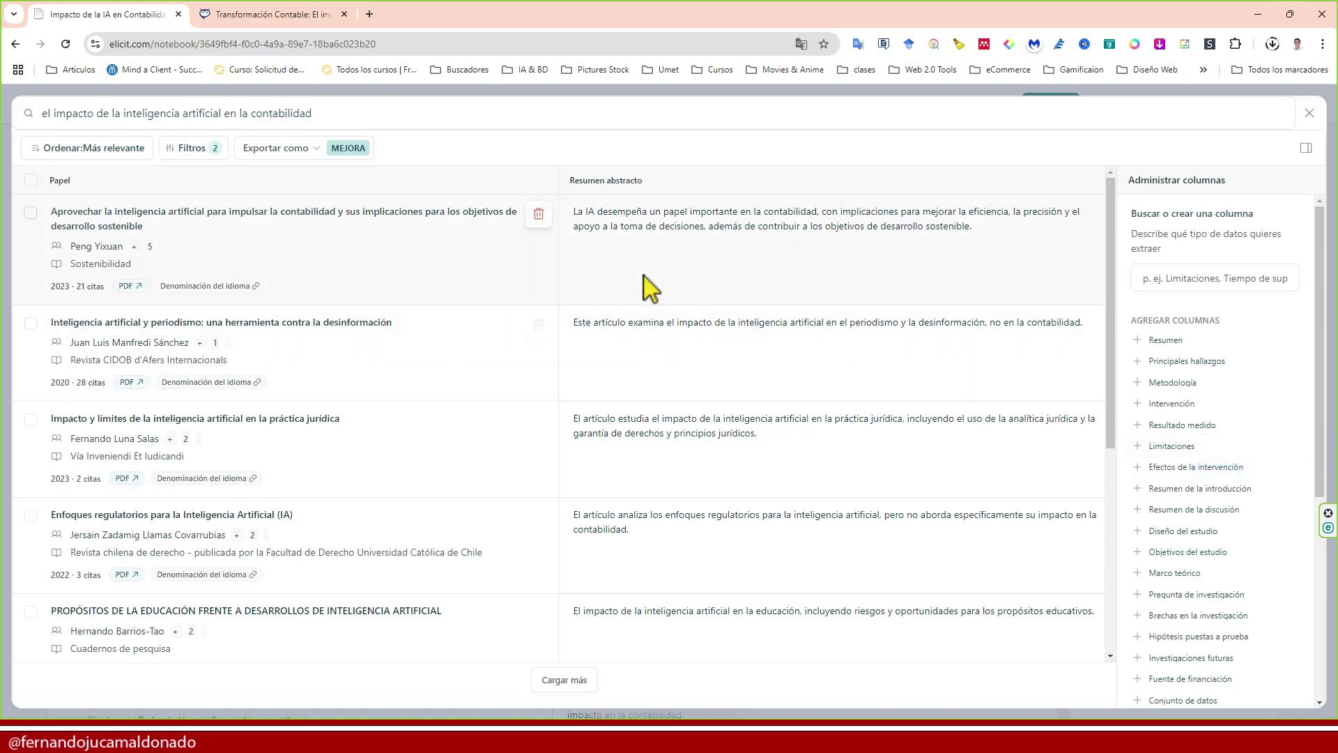
Add the "Principales hallazgos" column to the results table and look over its entries for the papers
click(1174, 362)
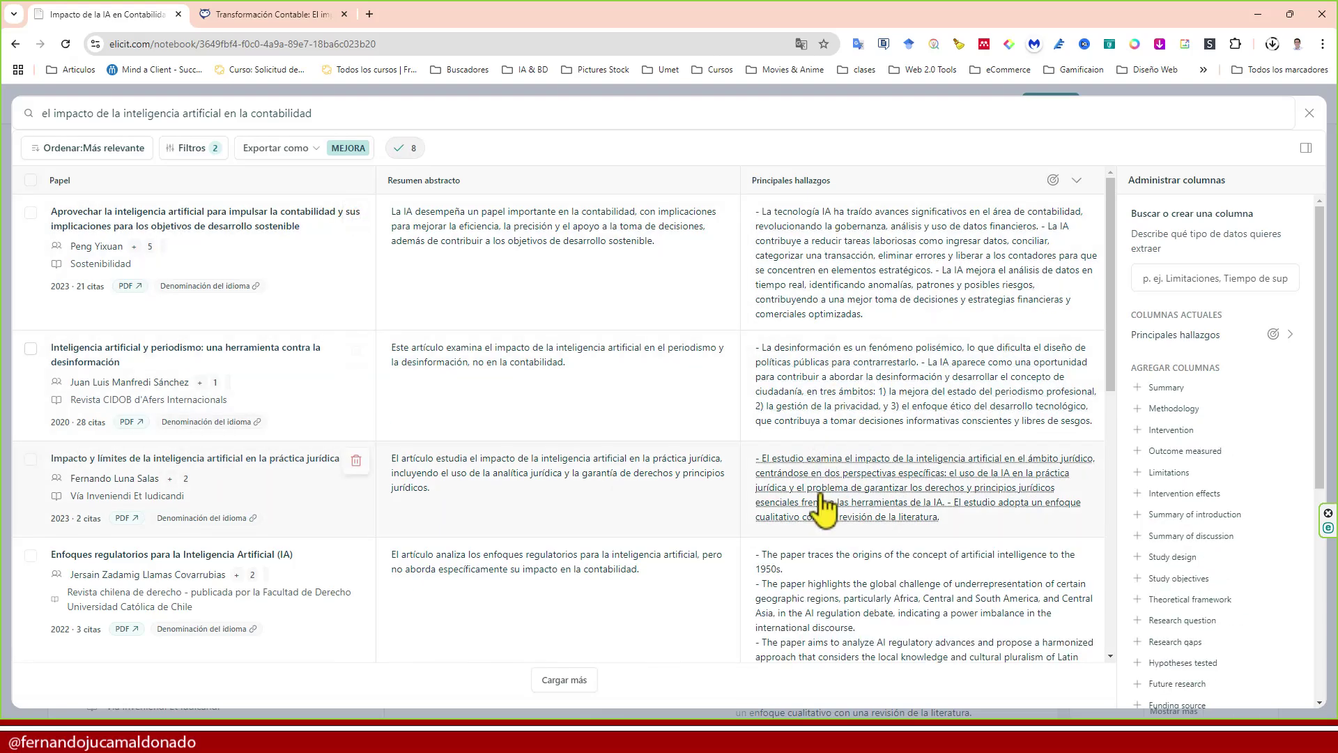
scroll(105, 307, down, 2)
scroll(104, 306, down, 5)
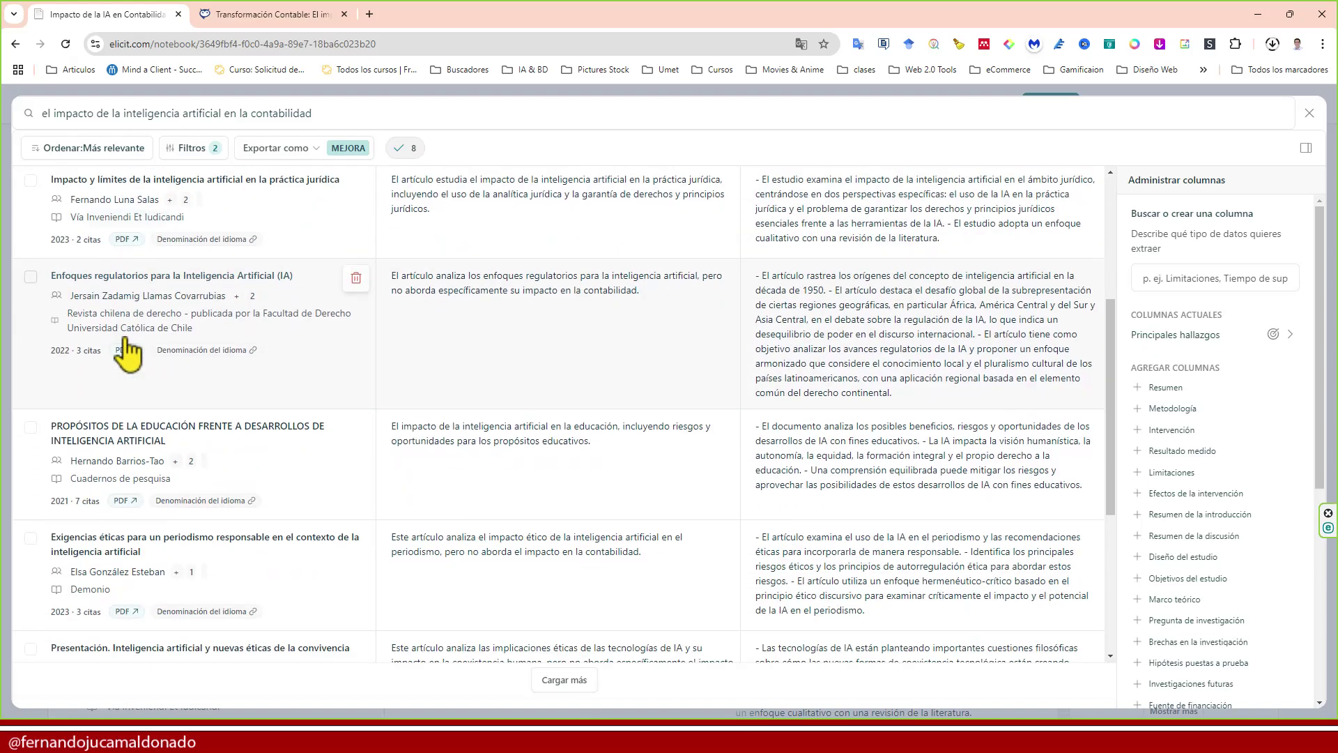
scroll(129, 343, up, 7)
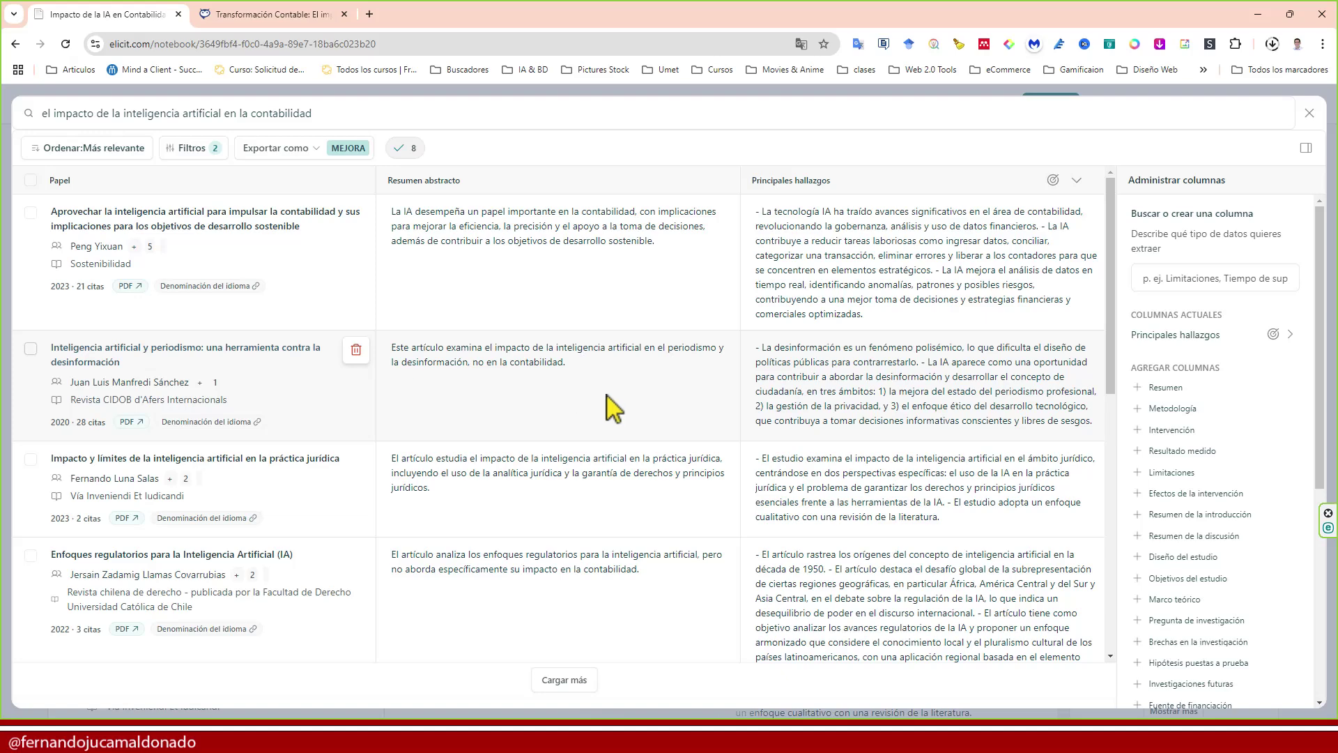
Add the "Limitaciones" column to the results table and look over its entries for the papers
scroll(606, 408, down, 5)
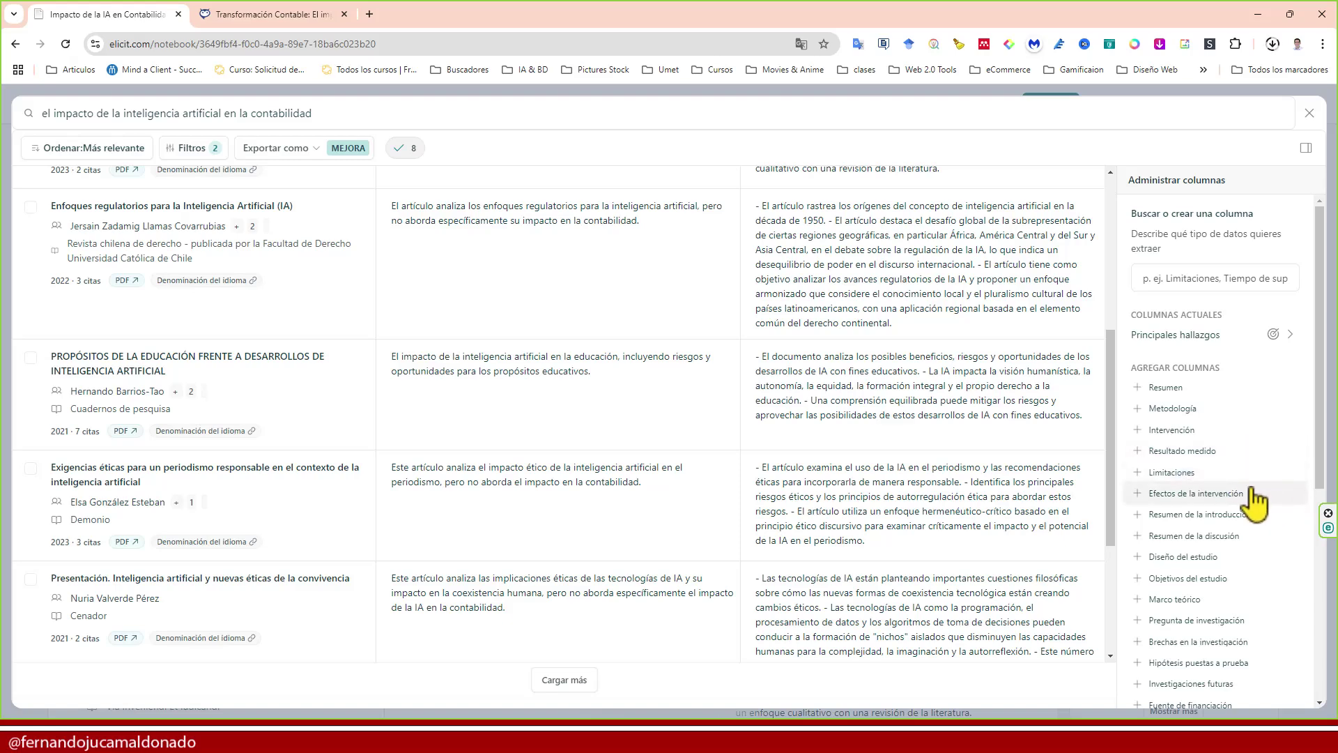
click(1199, 473)
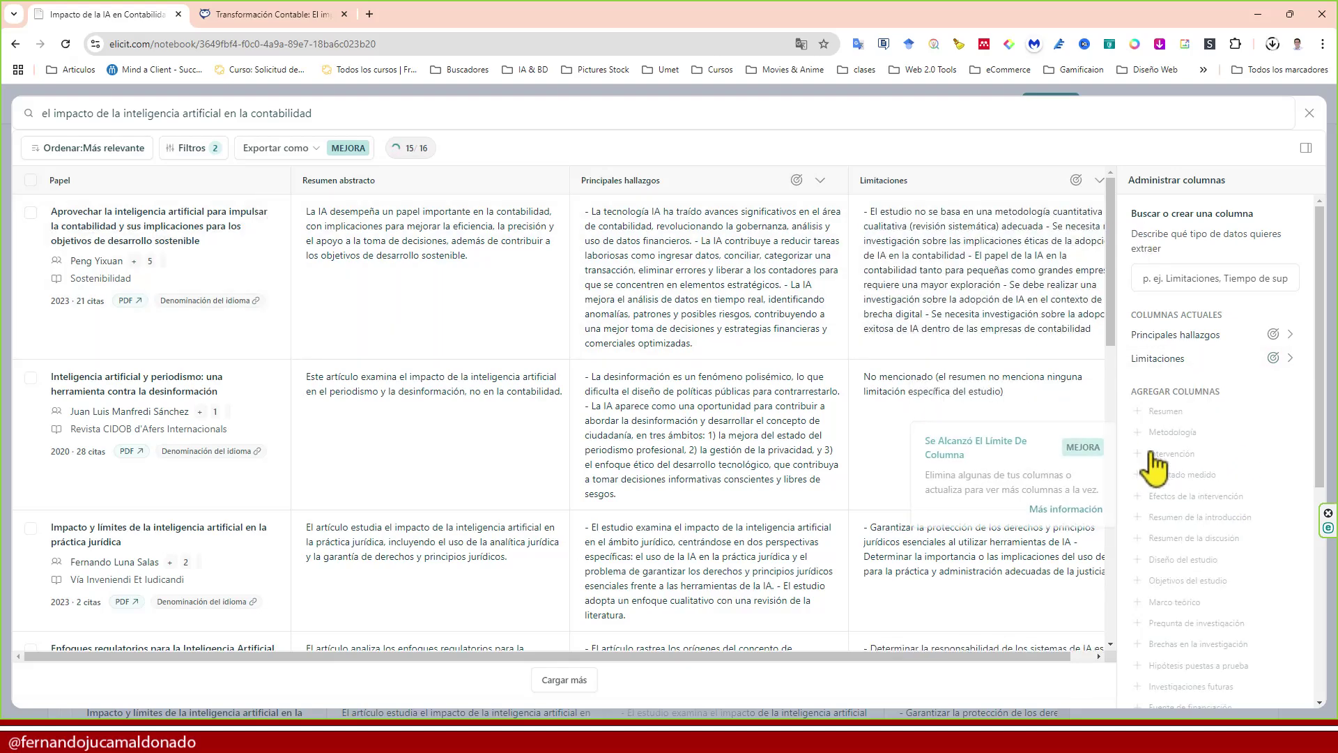
mouse_move(1169, 477)
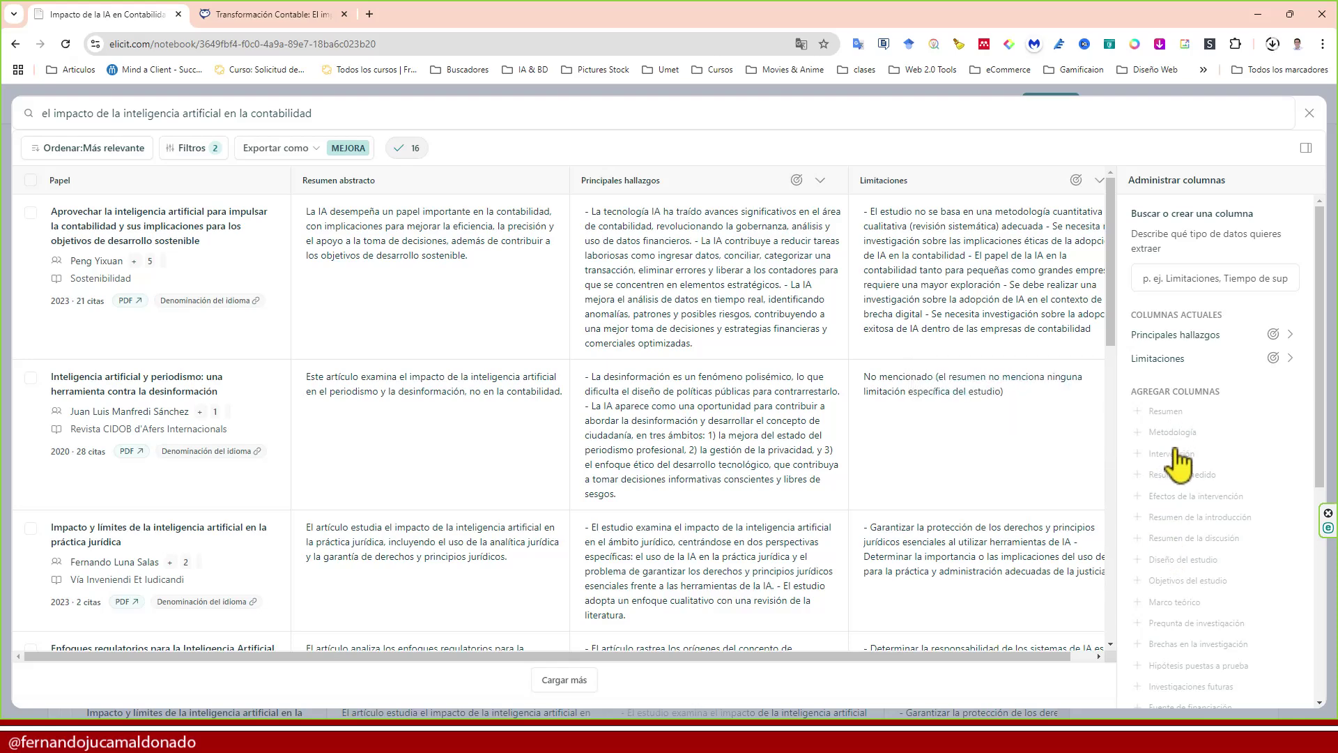
scroll(1184, 589, down, 4)
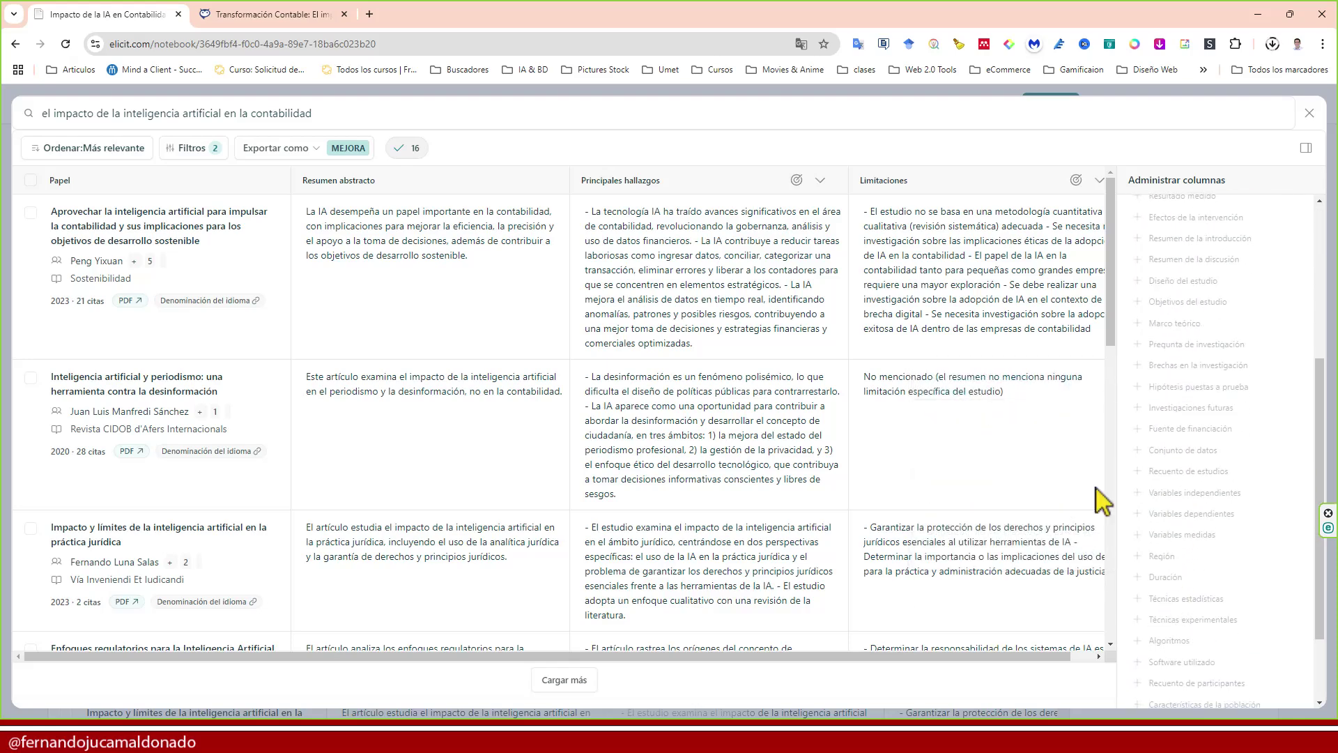
scroll(927, 335, down, 3)
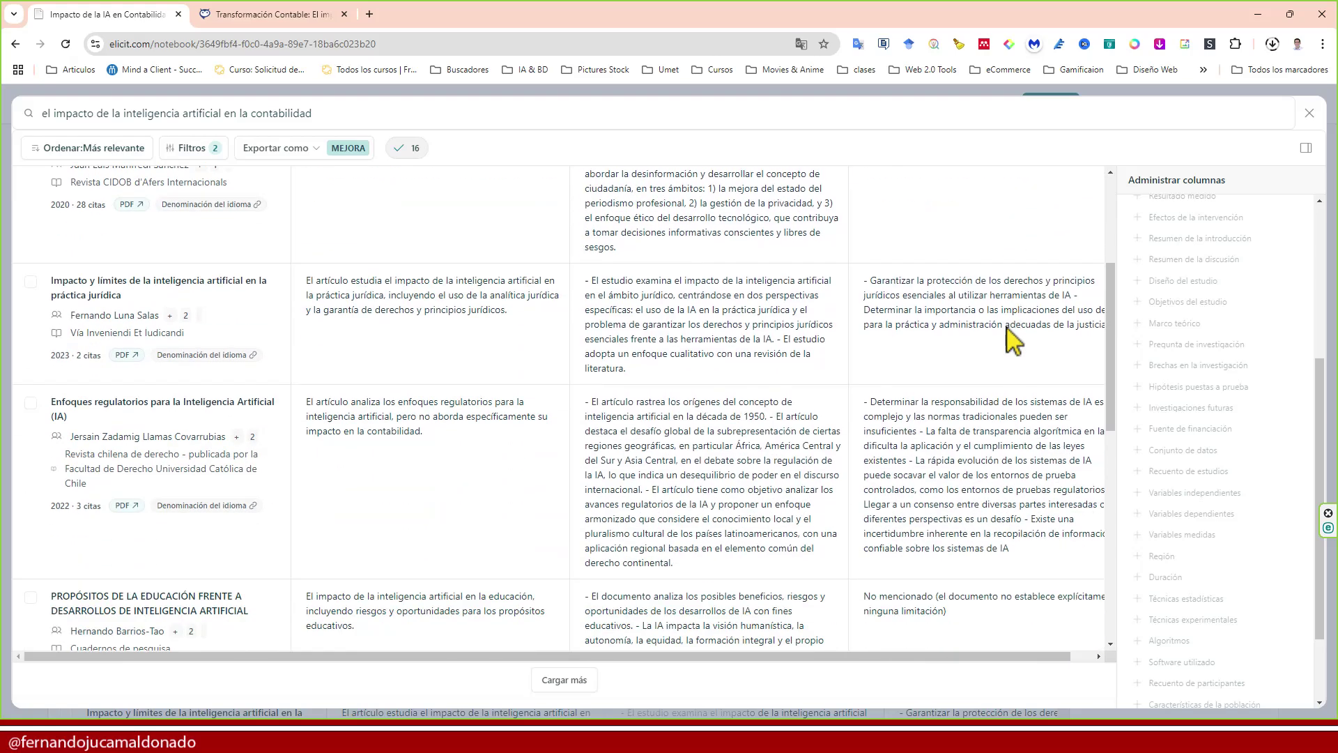
scroll(926, 334, up, 2)
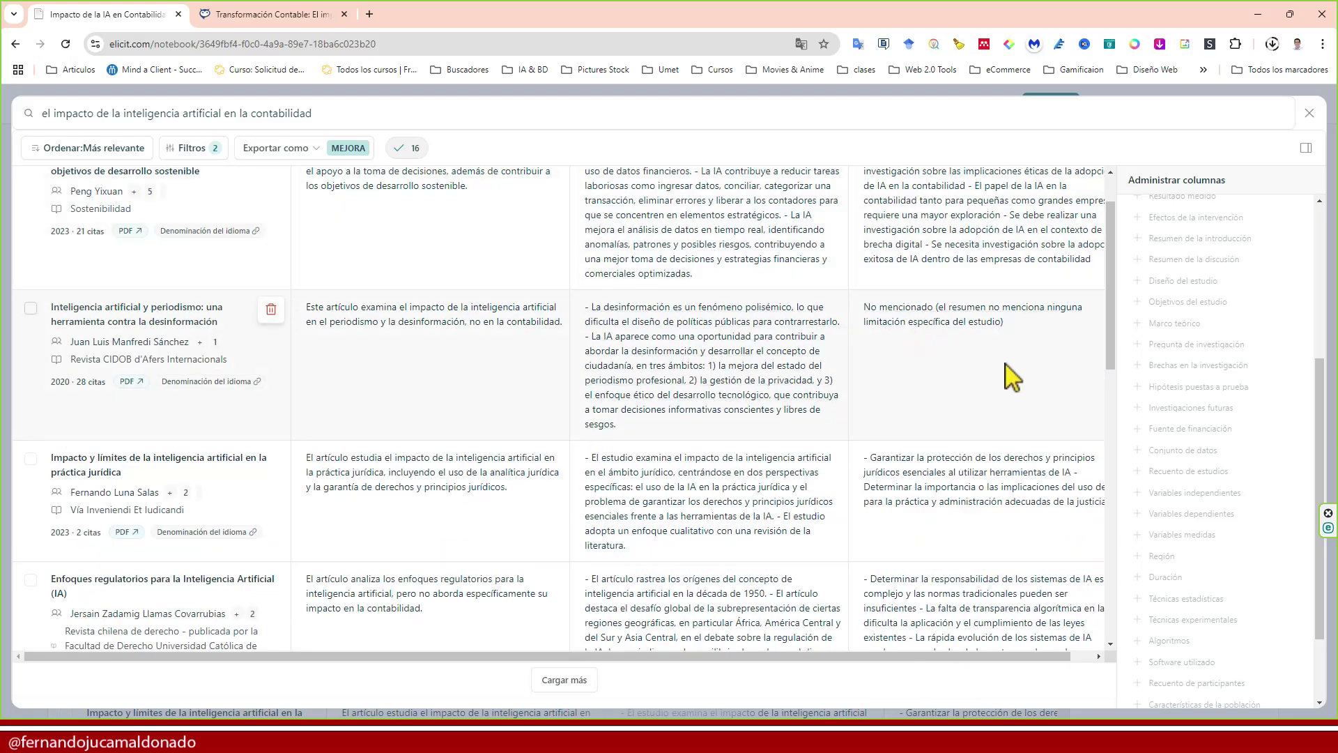
scroll(917, 488, down, 6)
scroll(998, 359, up, 6)
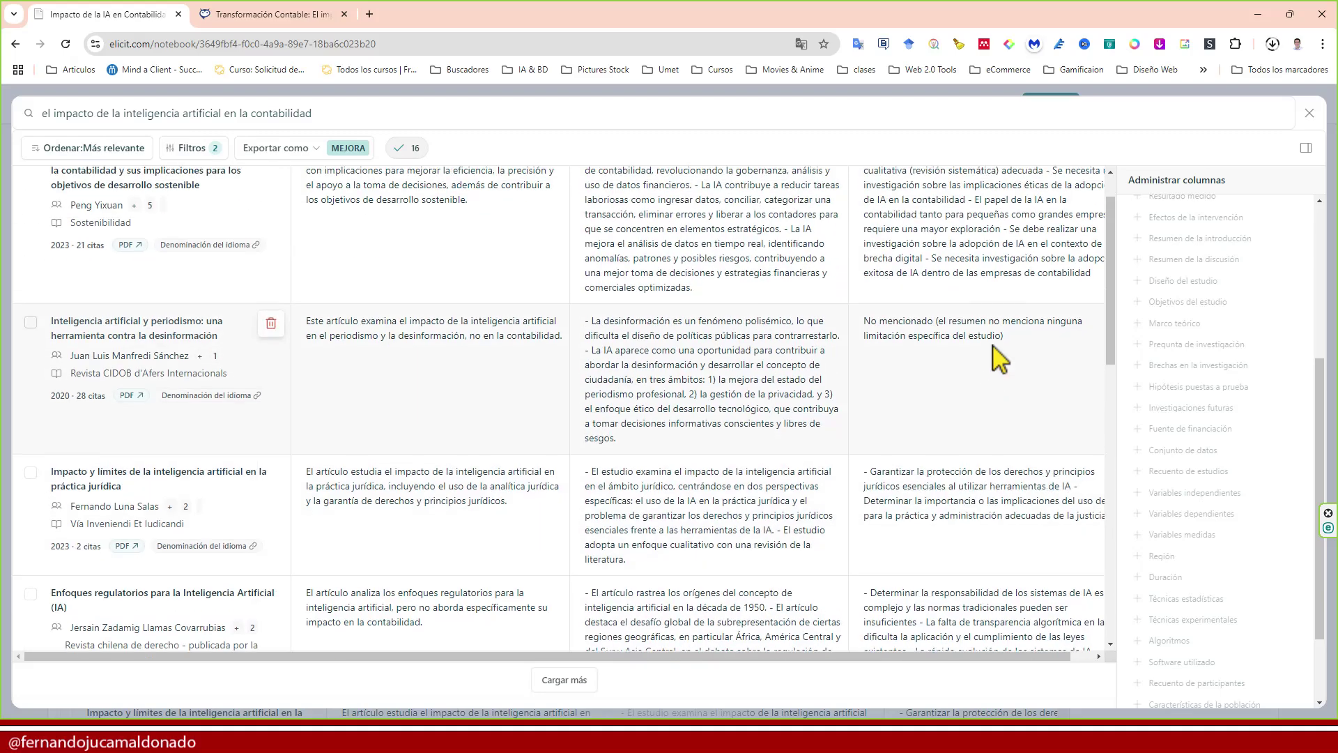
scroll(998, 358, up, 1)
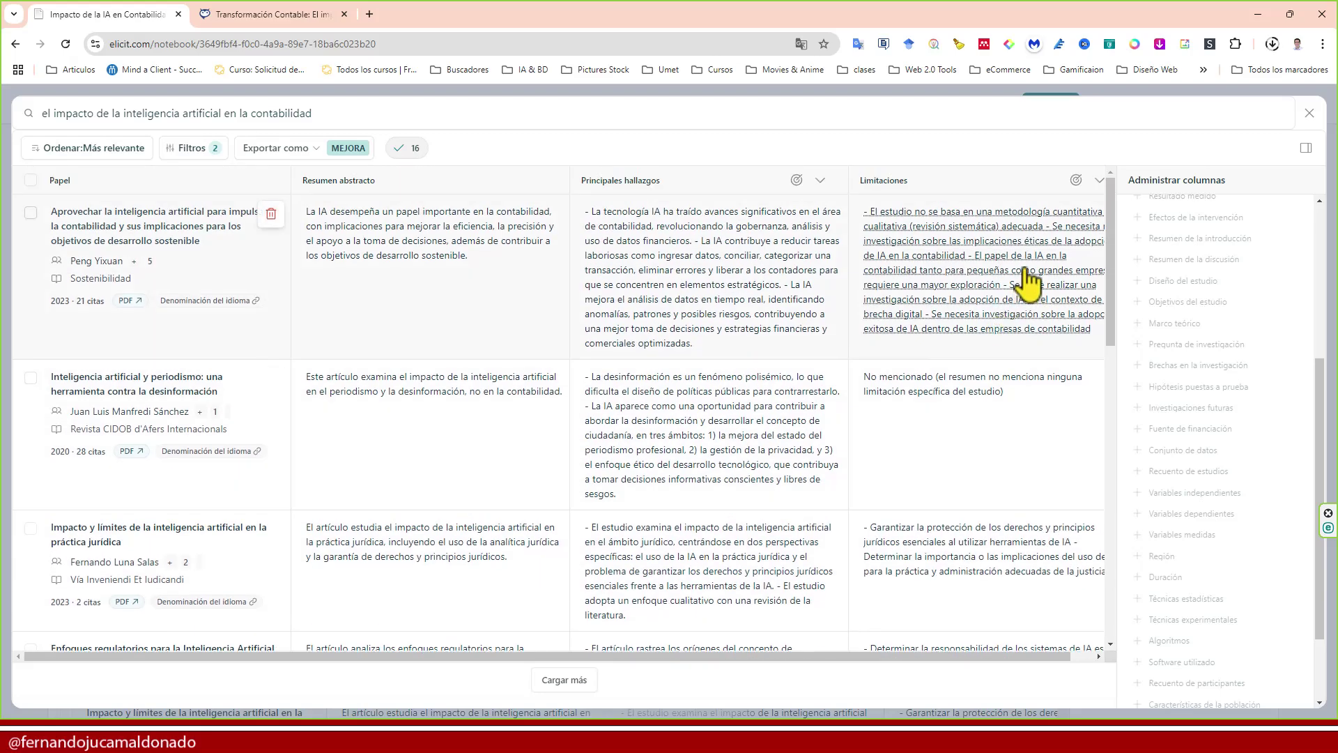
Replace the "Limitaciones" column with "Diseño del estudio" and look over its entries
click(1099, 181)
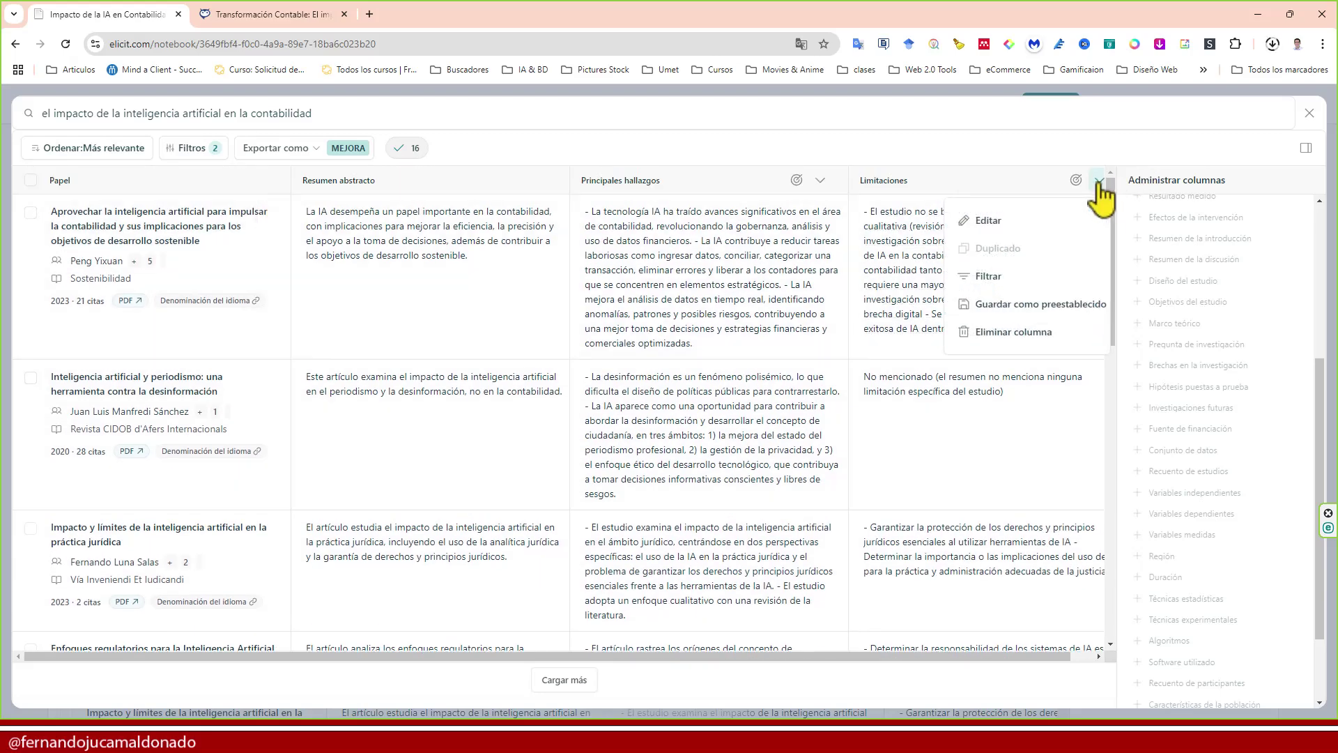
click(1031, 337)
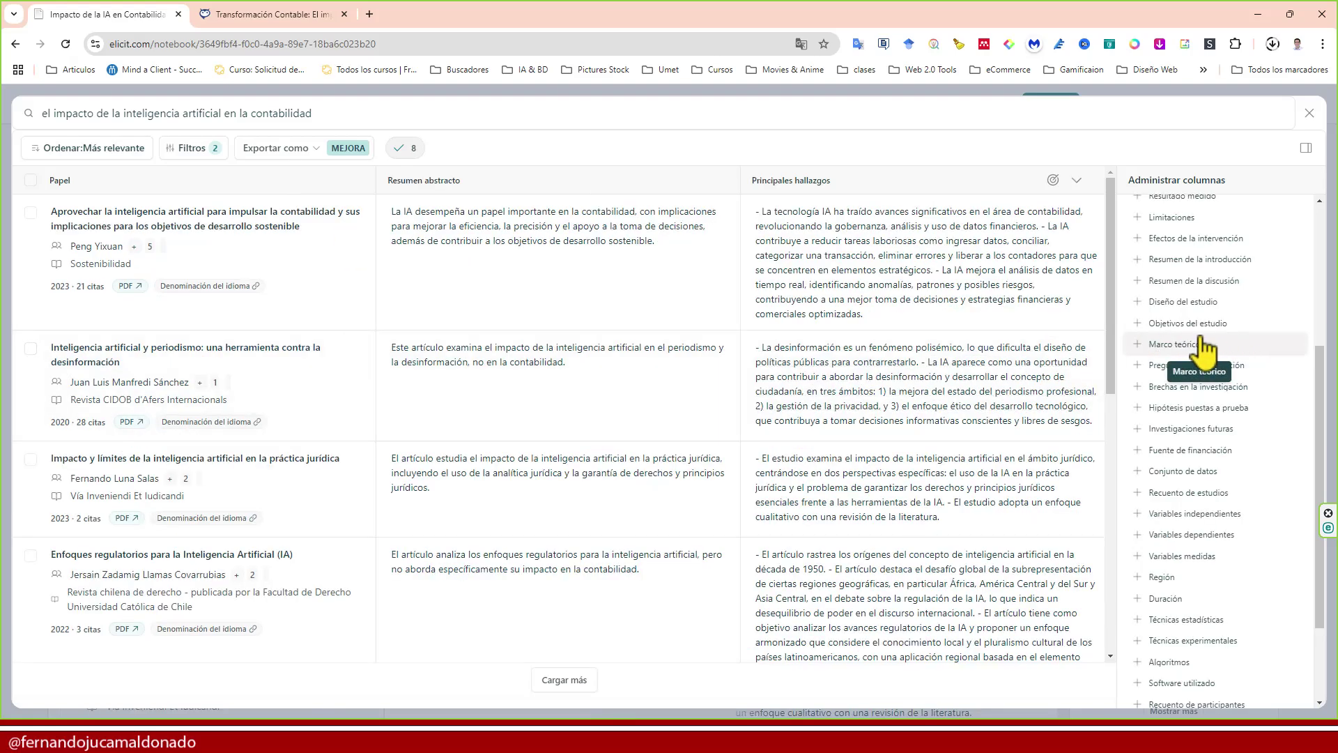
click(1177, 306)
scroll(902, 300, down, 5)
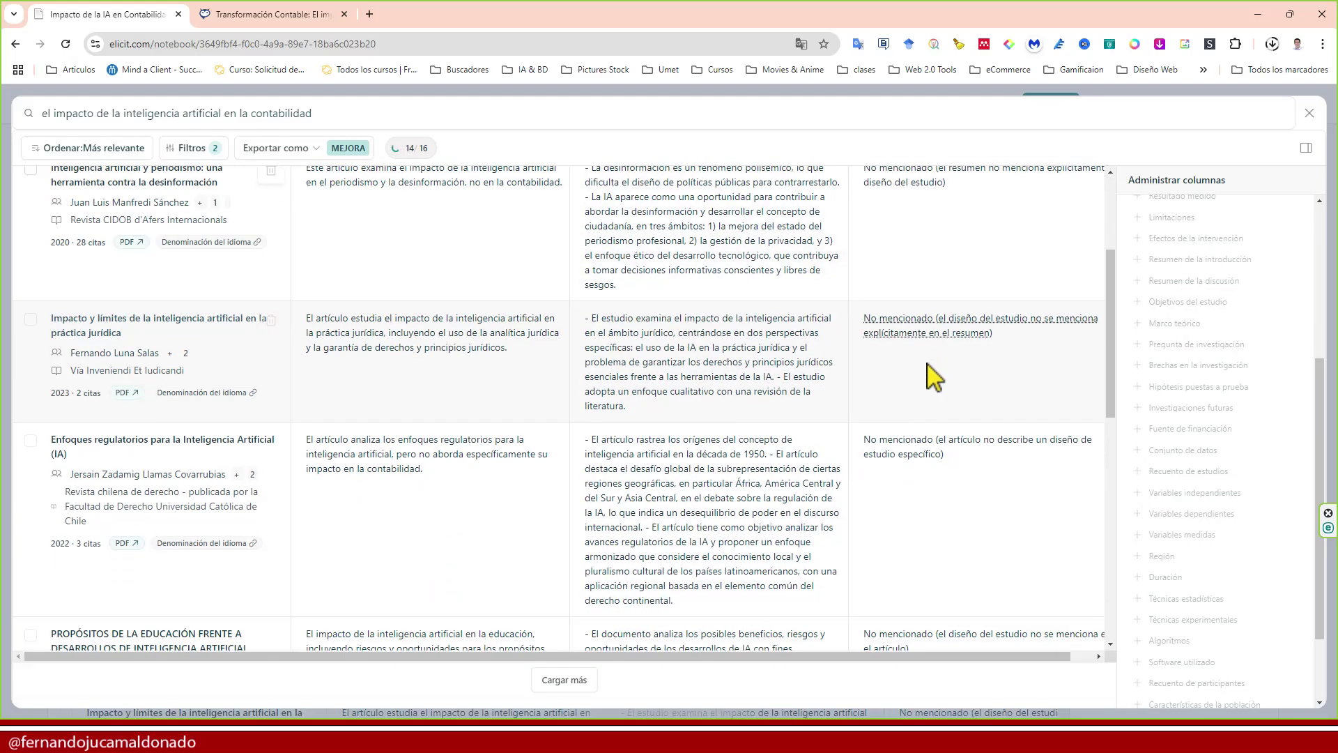
scroll(930, 390, up, 5)
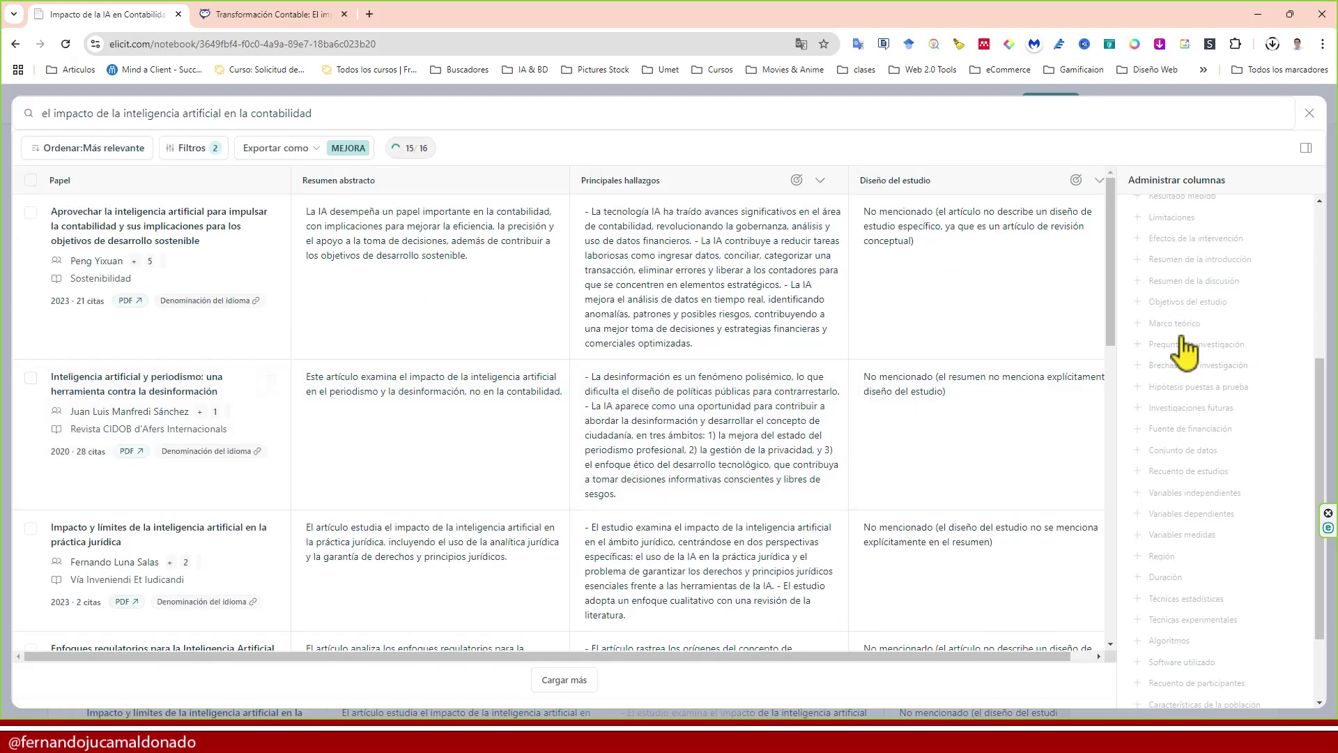
Replace the "Diseño del estudio" column with "Metodología" and read through its entries for all the papers
click(1099, 180)
click(1047, 340)
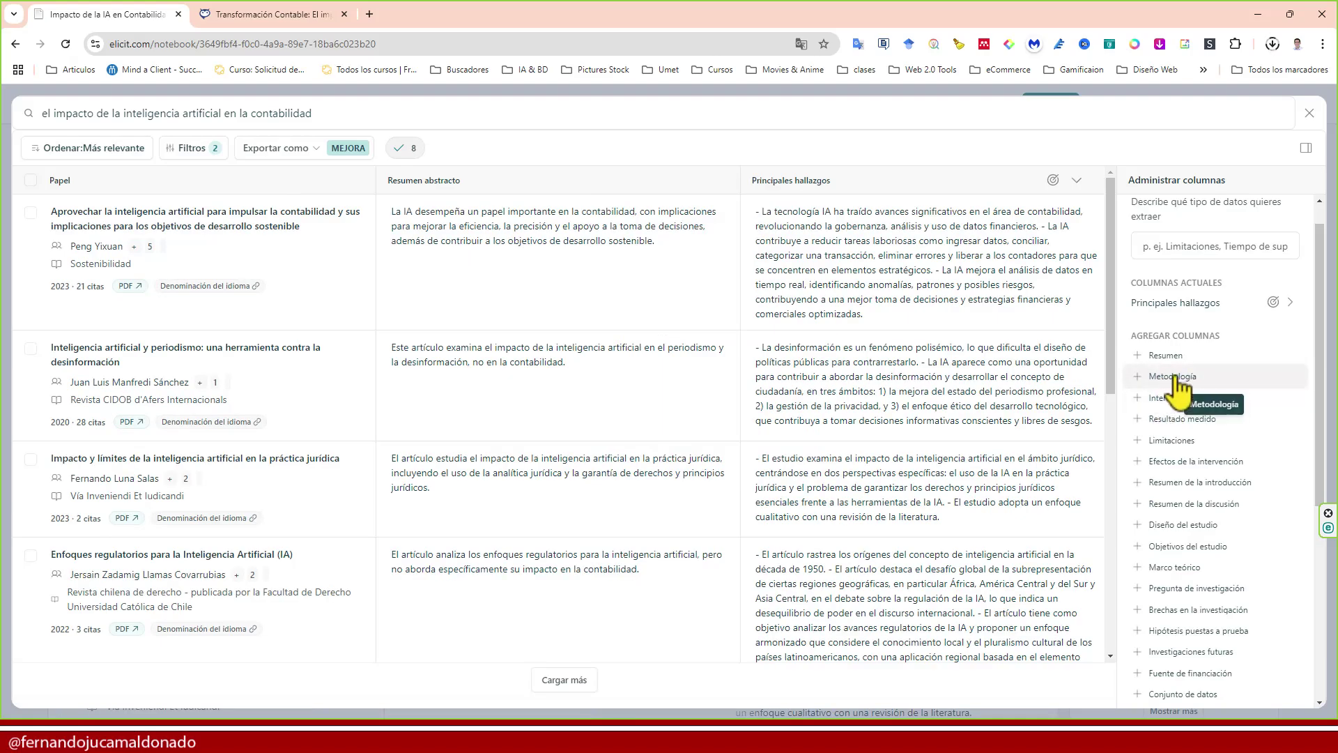
click(1173, 377)
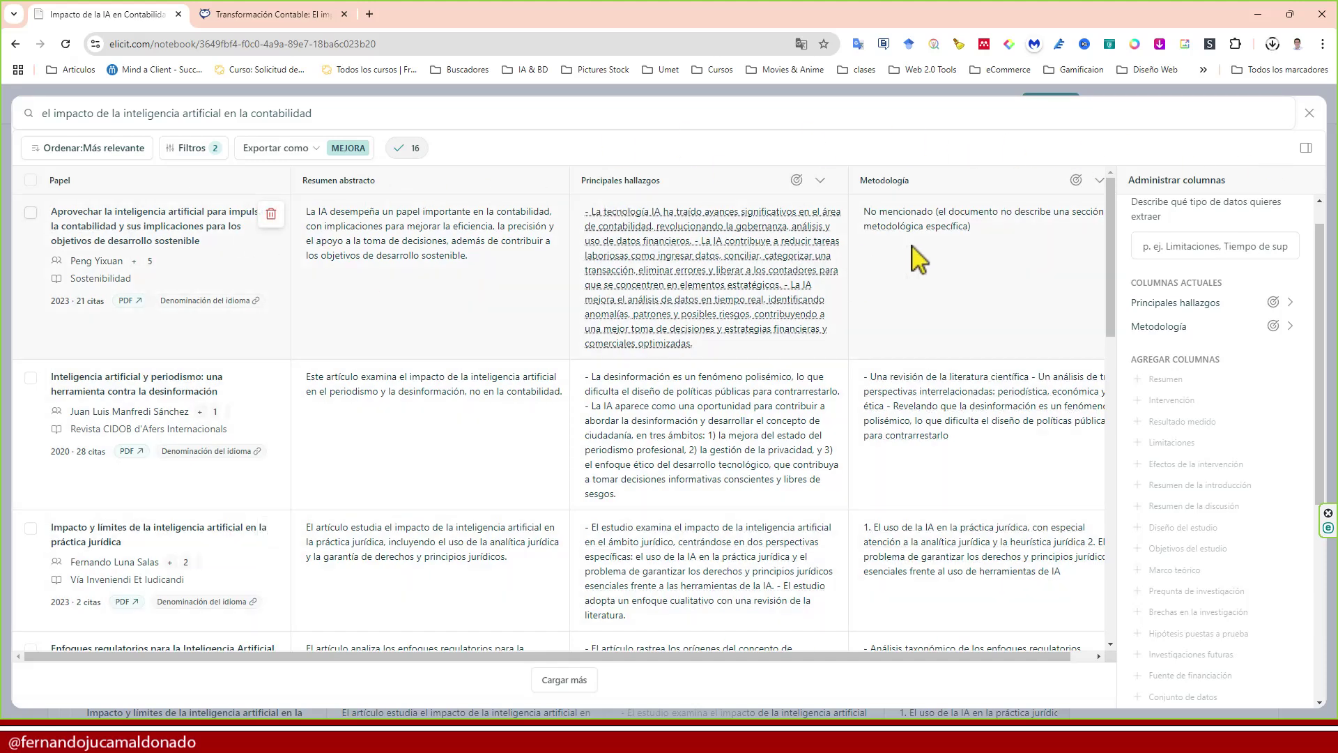
scroll(1045, 345, down, 6)
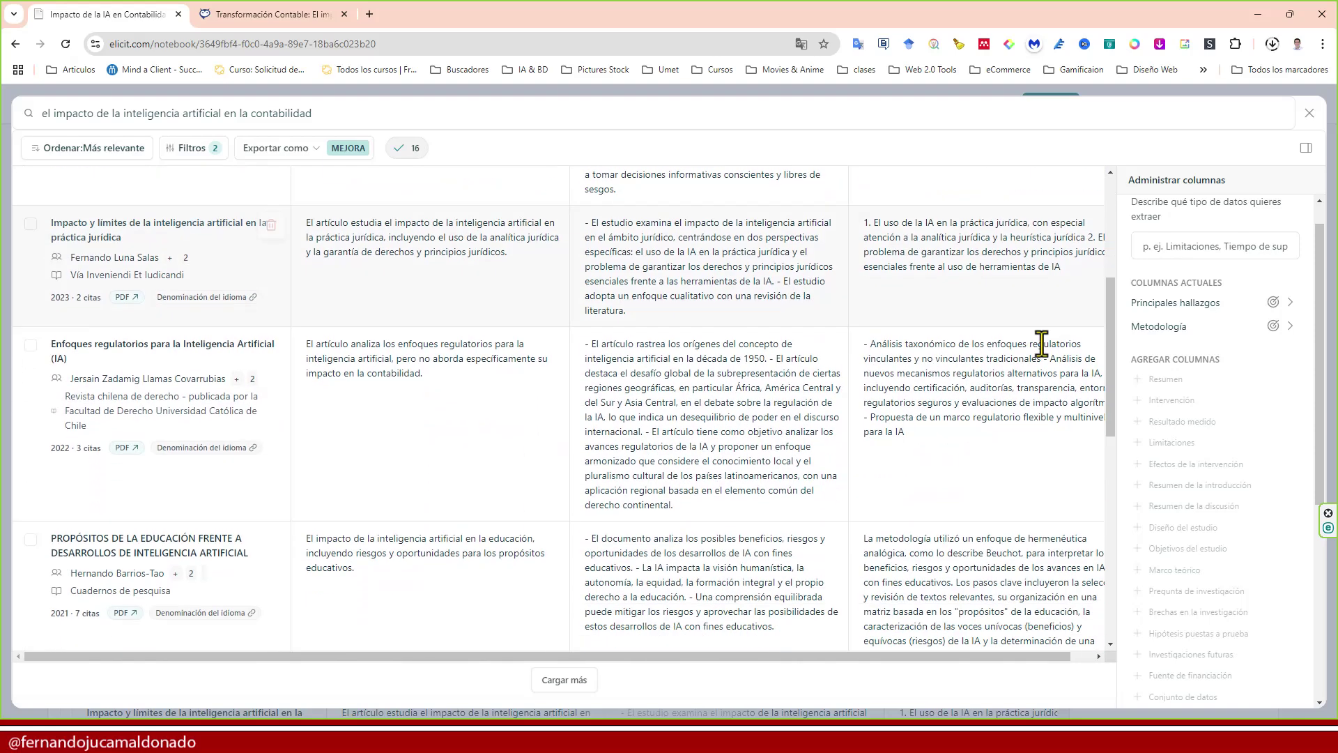
scroll(1019, 333, down, 7)
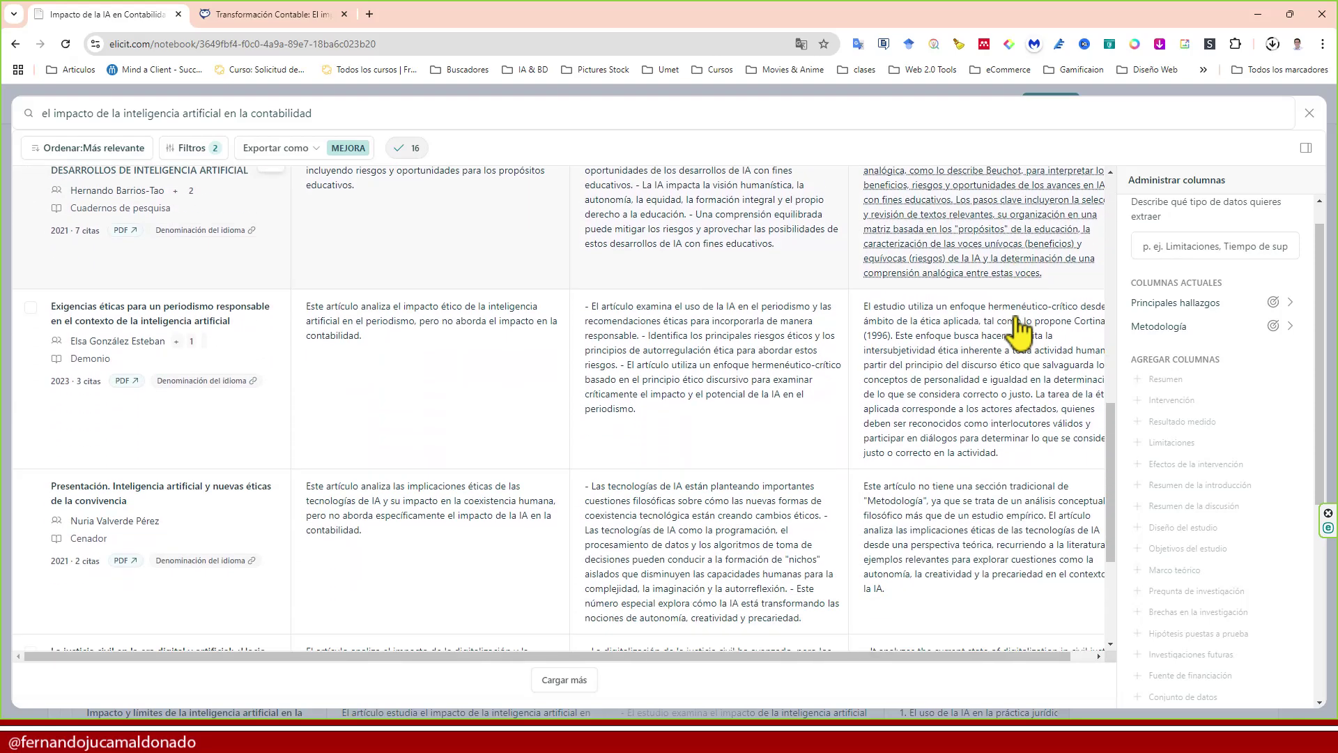
scroll(964, 337, down, 1)
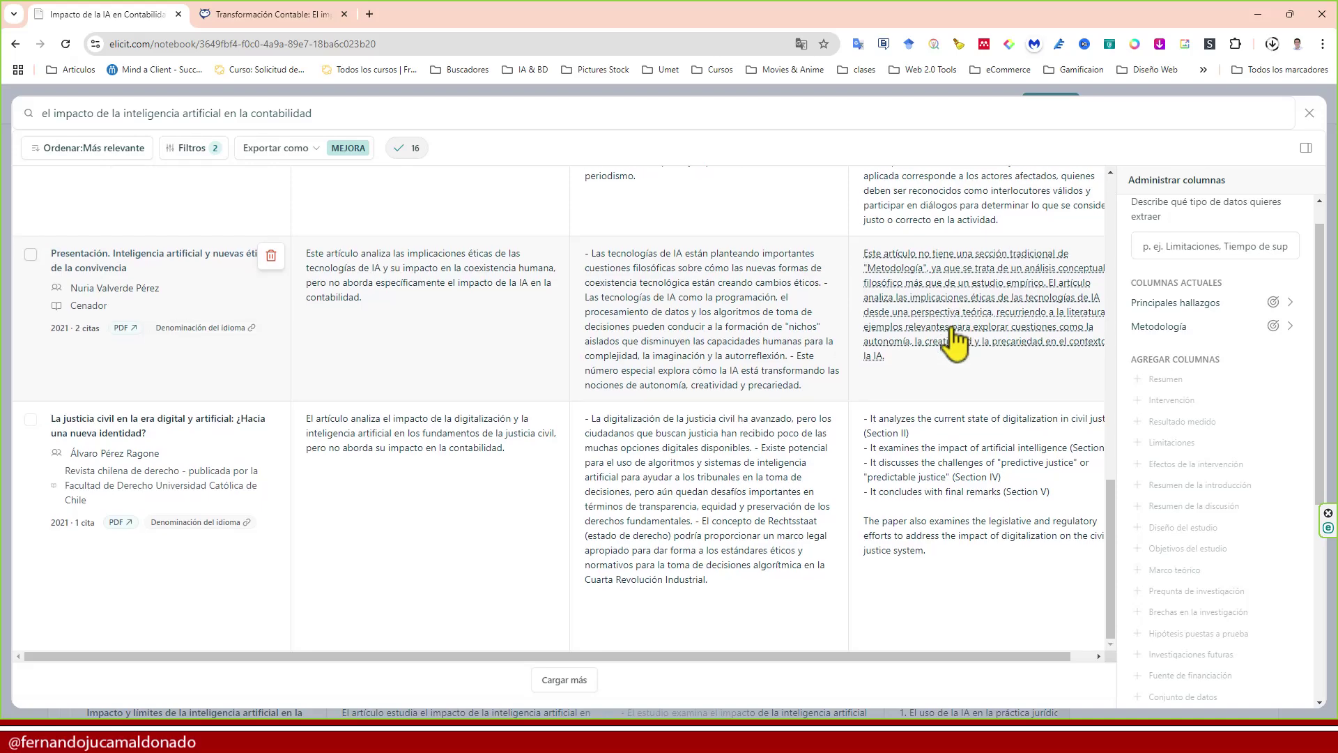
scroll(956, 342, up, 8)
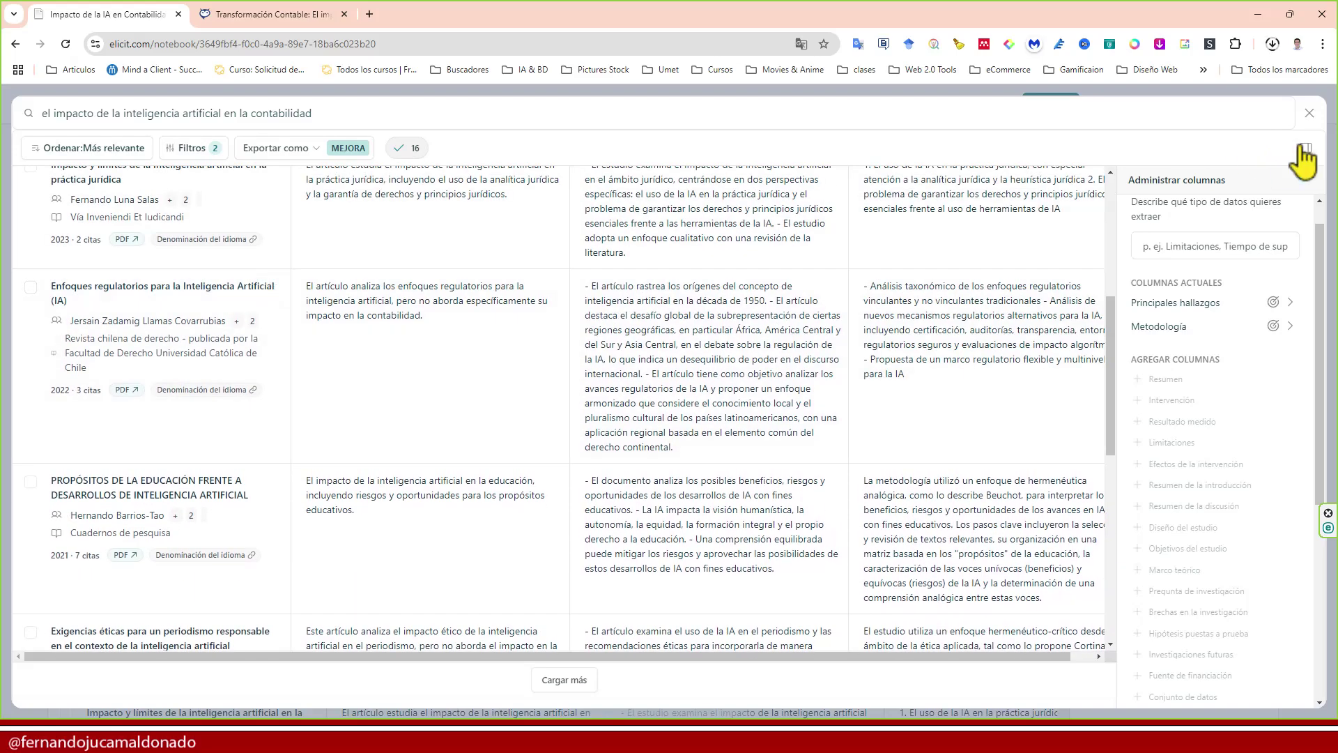
Hide the column management pane to view the table at full width, restore the pane and leave the expanded table view
click(1306, 149)
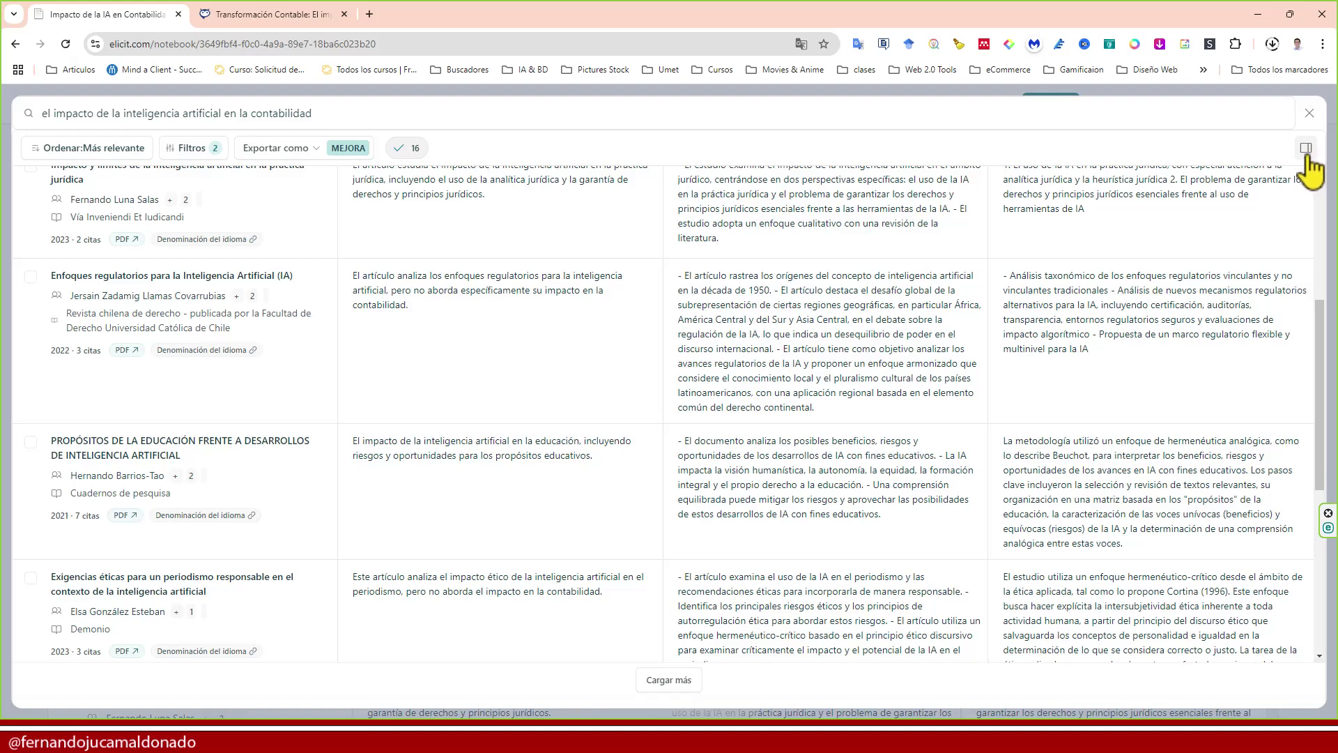
scroll(1010, 322, up, 5)
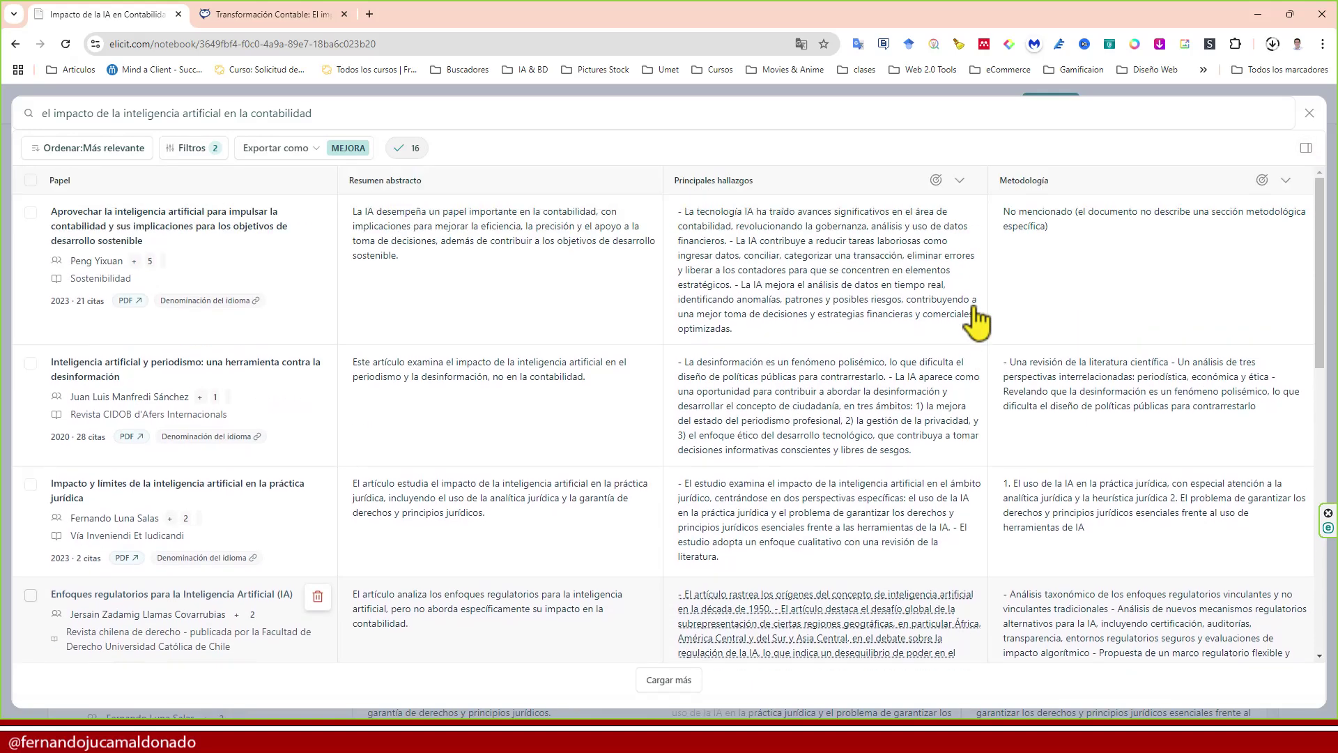
click(1306, 150)
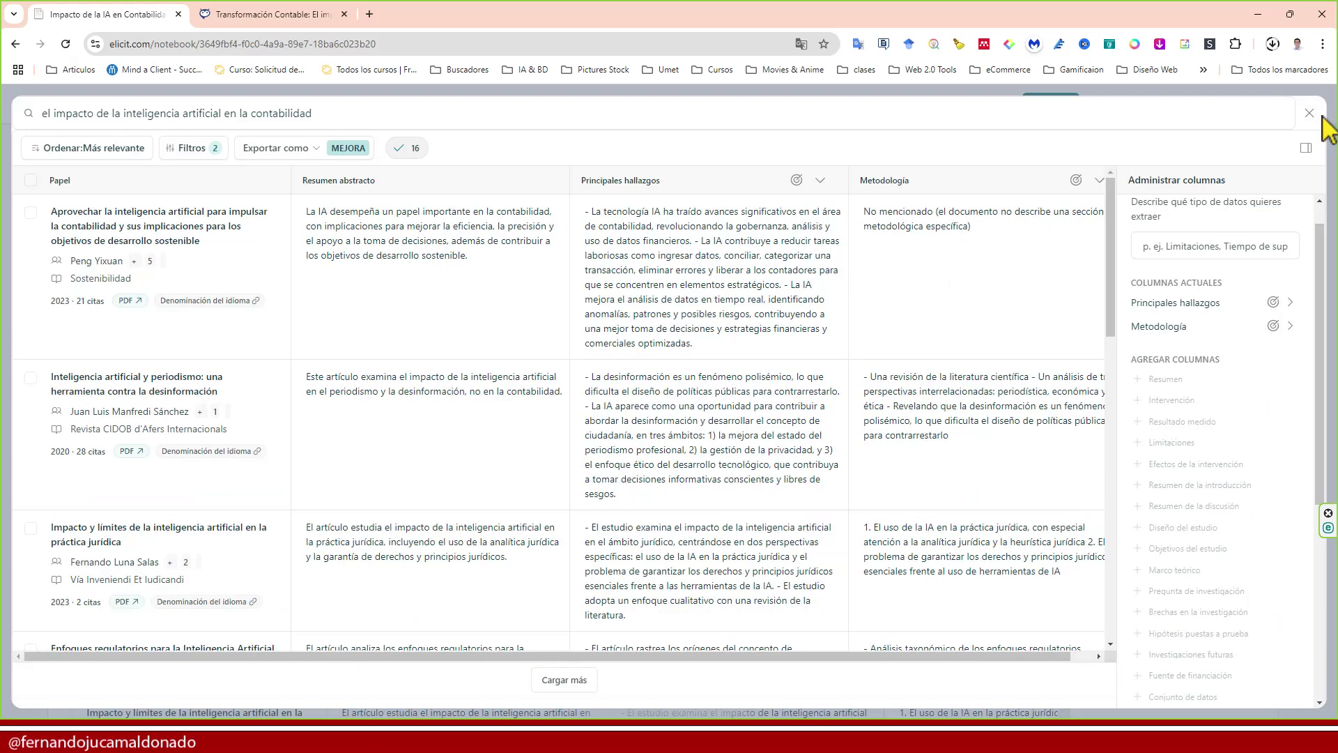
click(1309, 114)
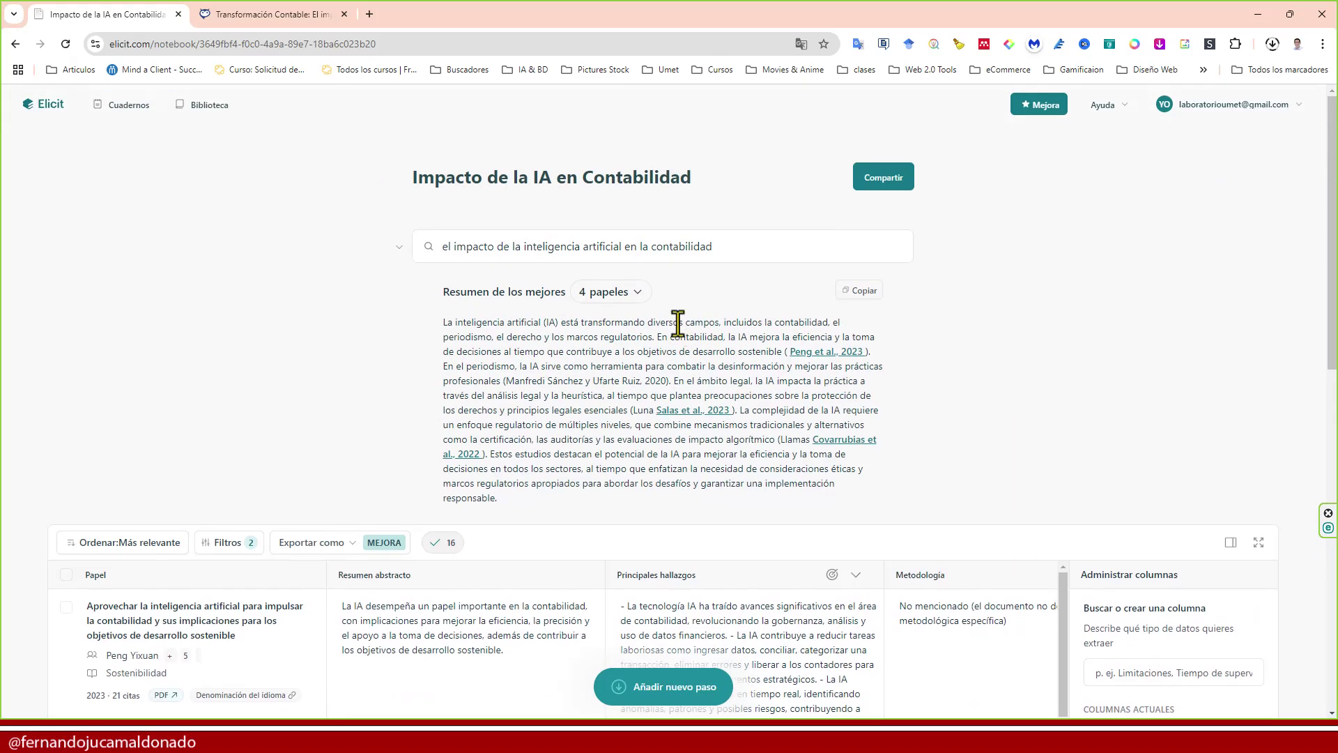
Select three papers in the results table: those on the purposes of education, AI and journalism, and AI's impact and limits in legal practice
scroll(676, 325, down, 9)
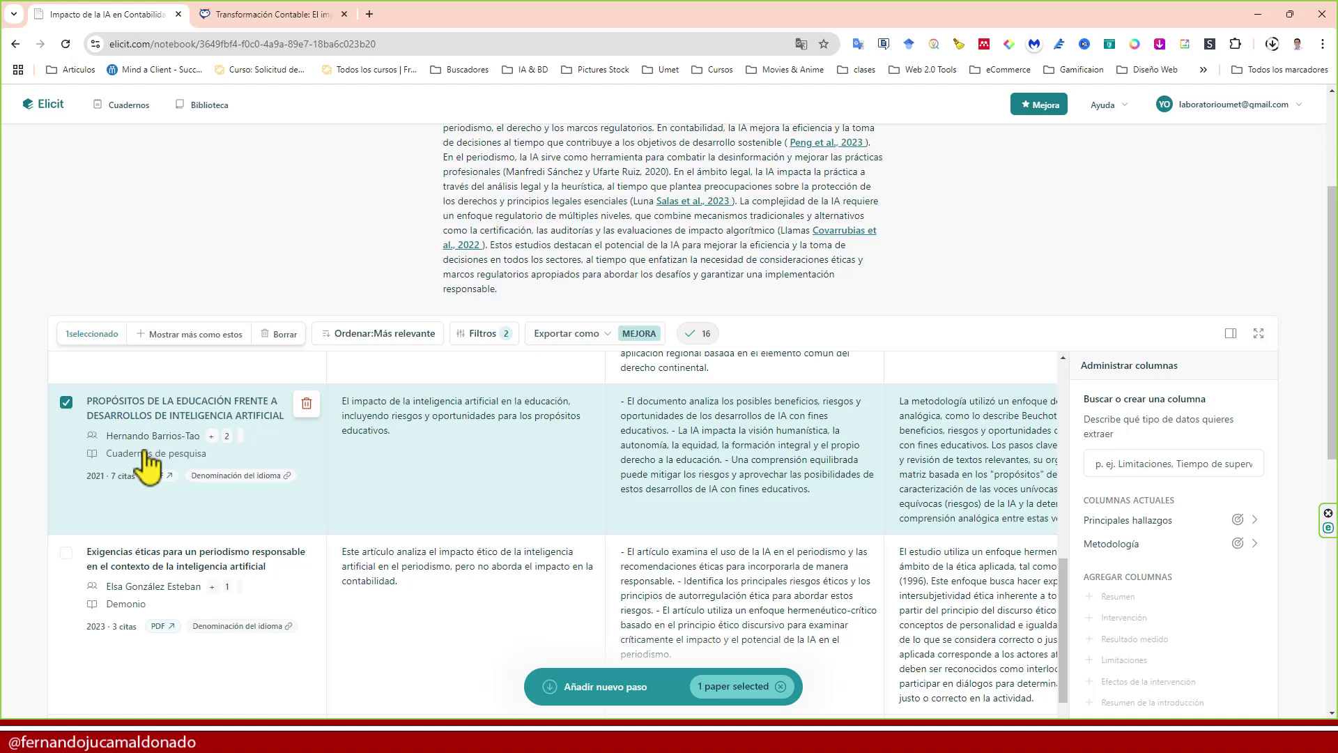
scroll(147, 465, down, 2)
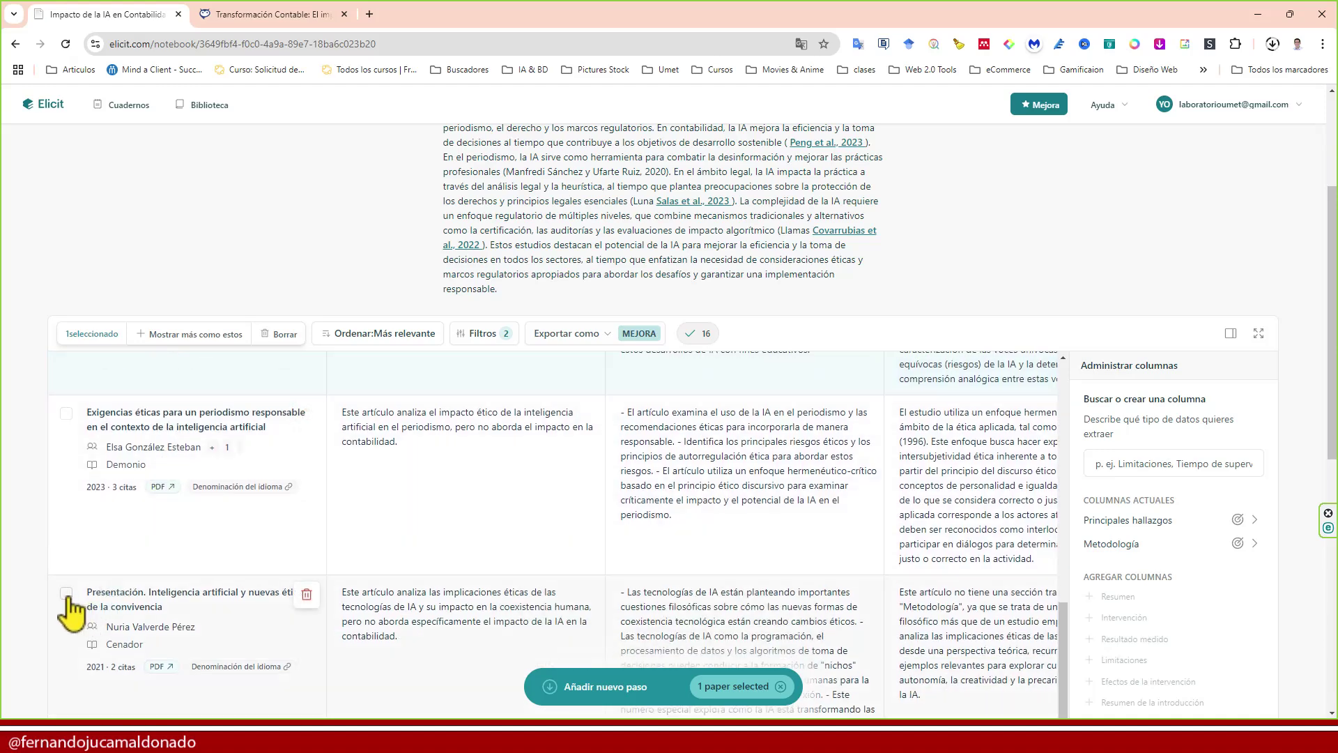
scroll(66, 608, down, 3)
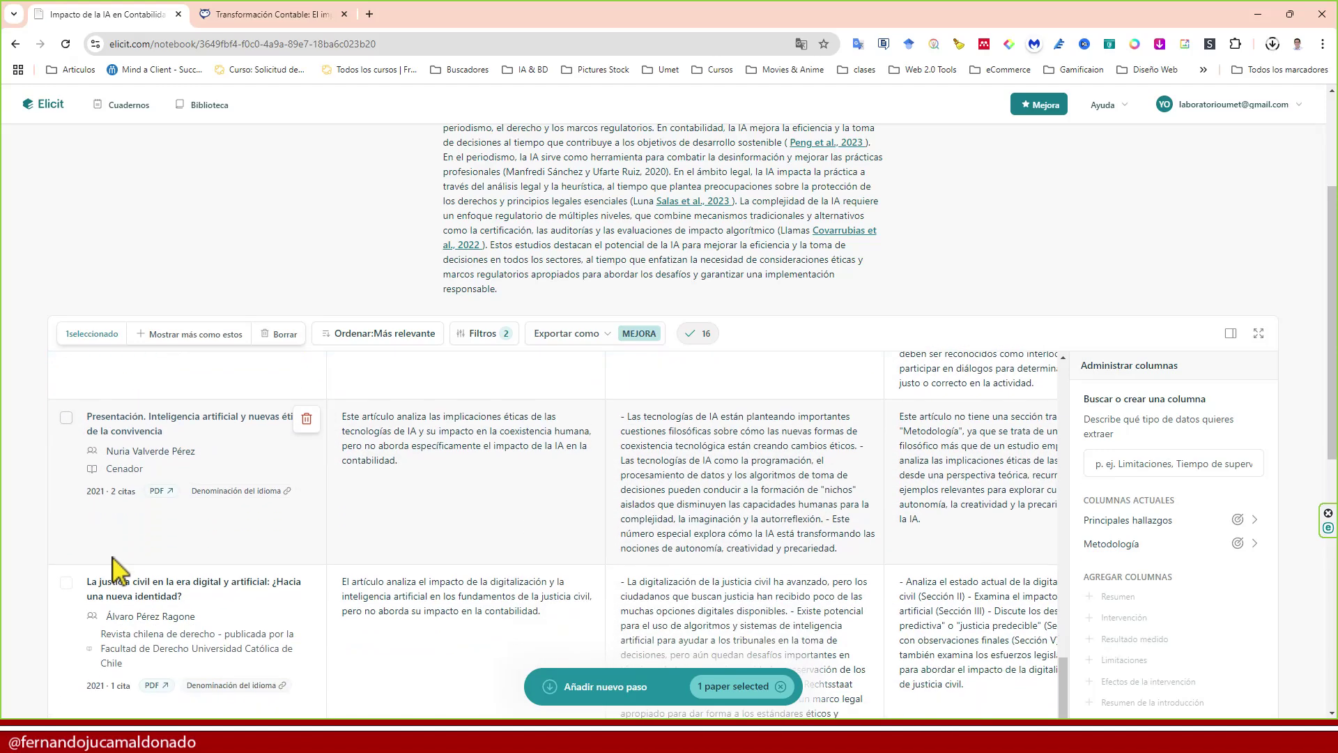
scroll(77, 586, up, 5)
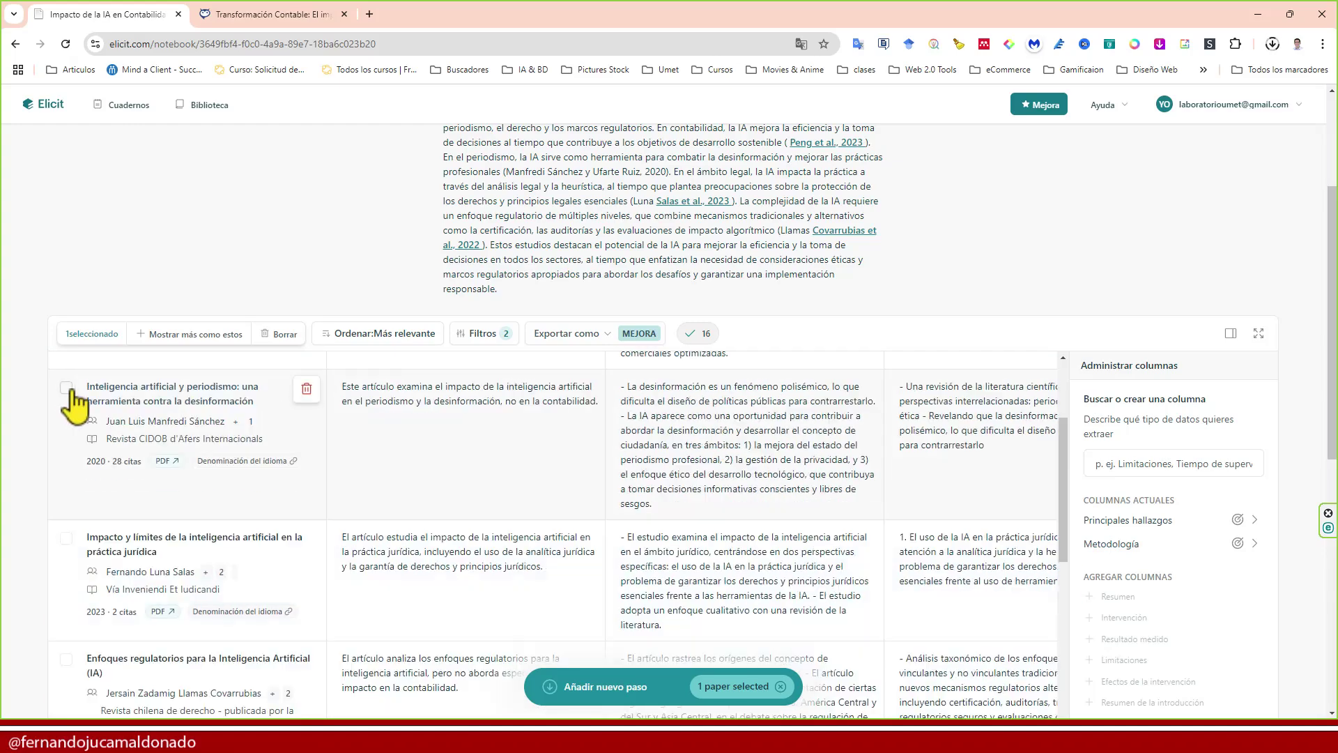
click(66, 387)
click(66, 540)
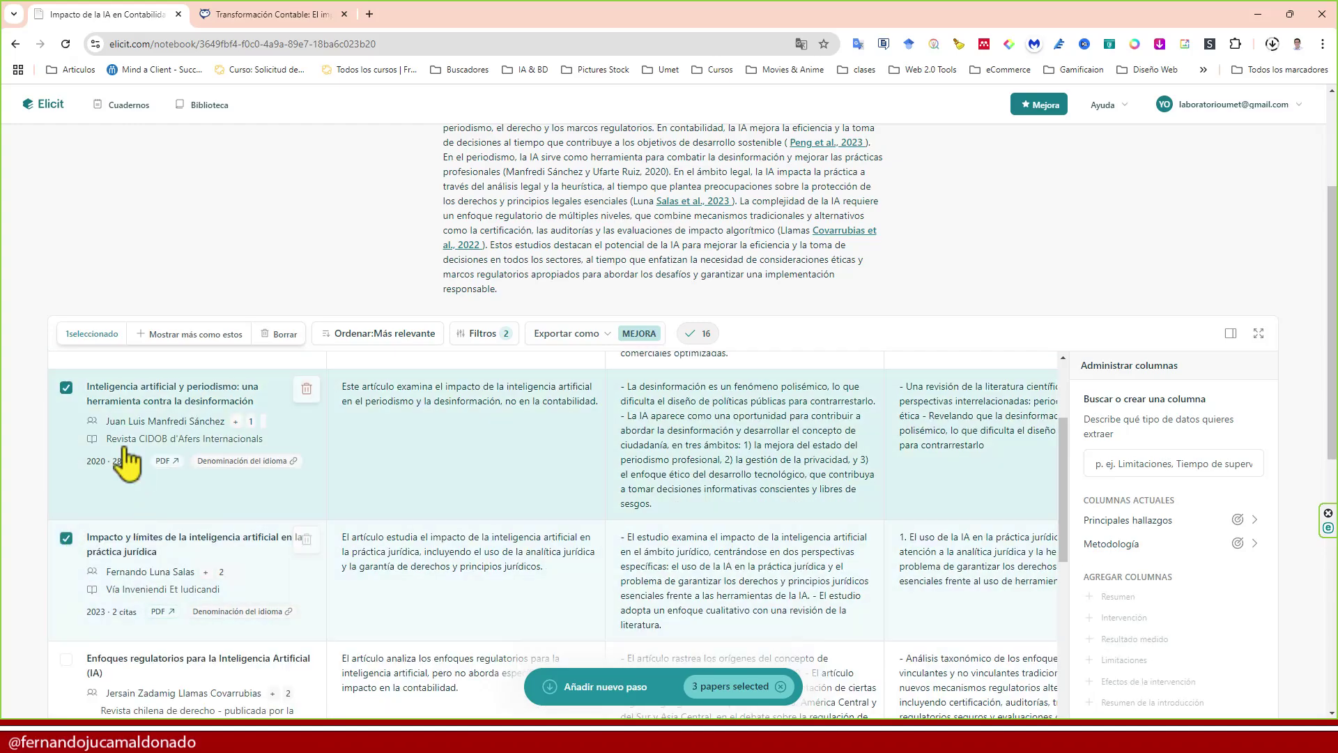
scroll(129, 557, down, 5)
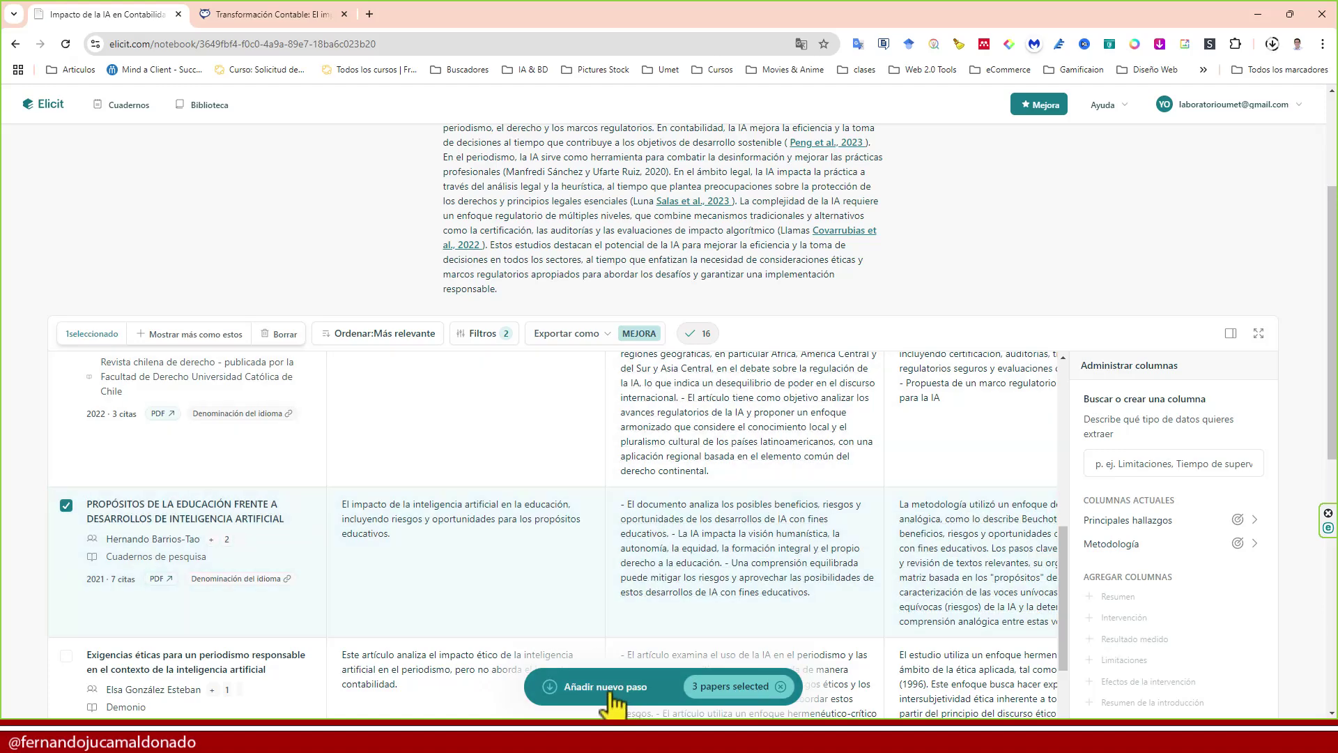
Add a notebook step that summarises the abstracts of the three selected papers
click(611, 696)
click(571, 433)
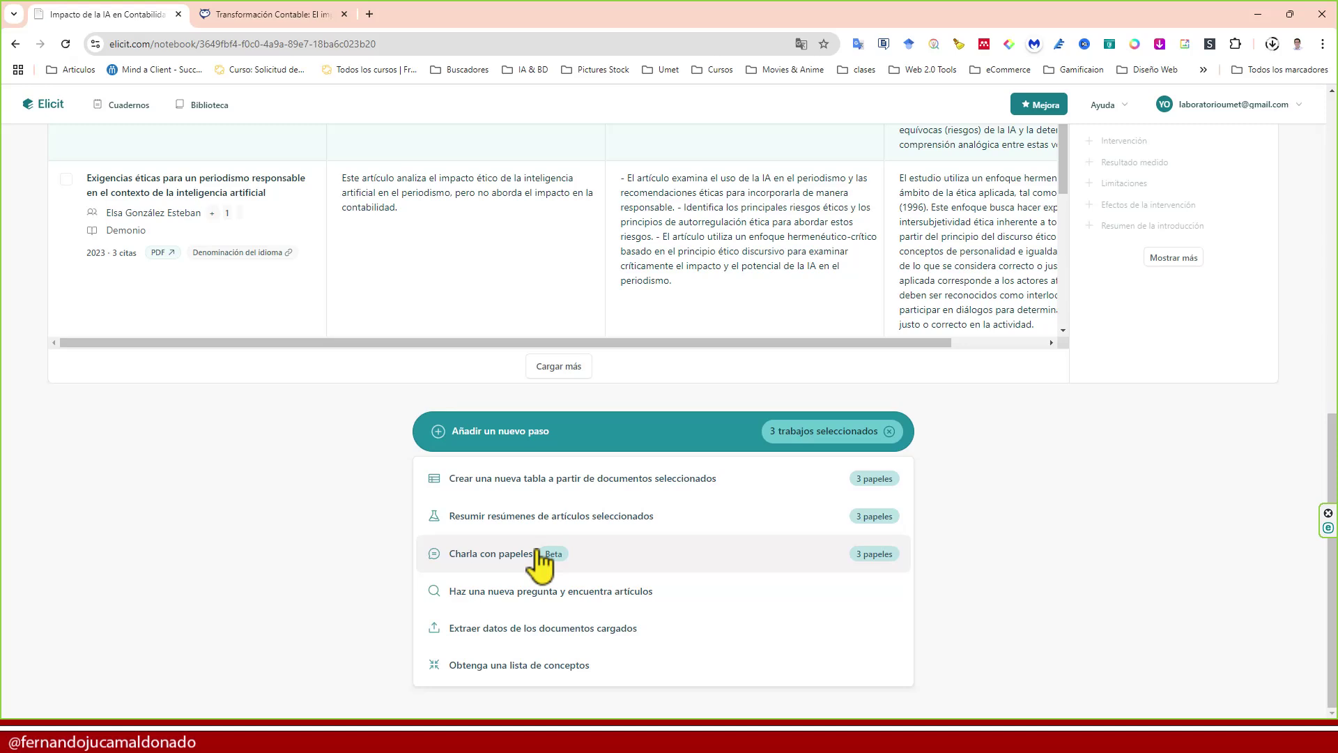
click(596, 519)
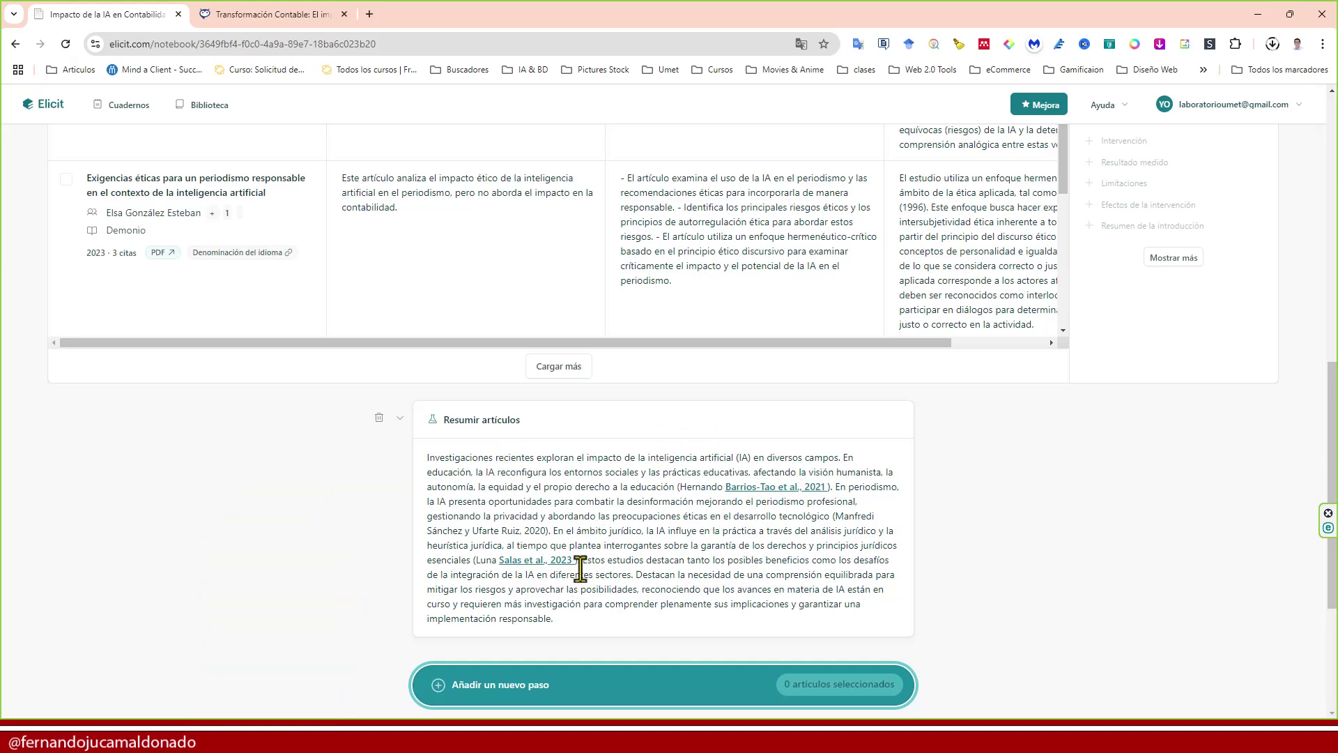
Add an empty step below the summary for asking a new research question, and look over the other available step types
scroll(675, 526, down, 2)
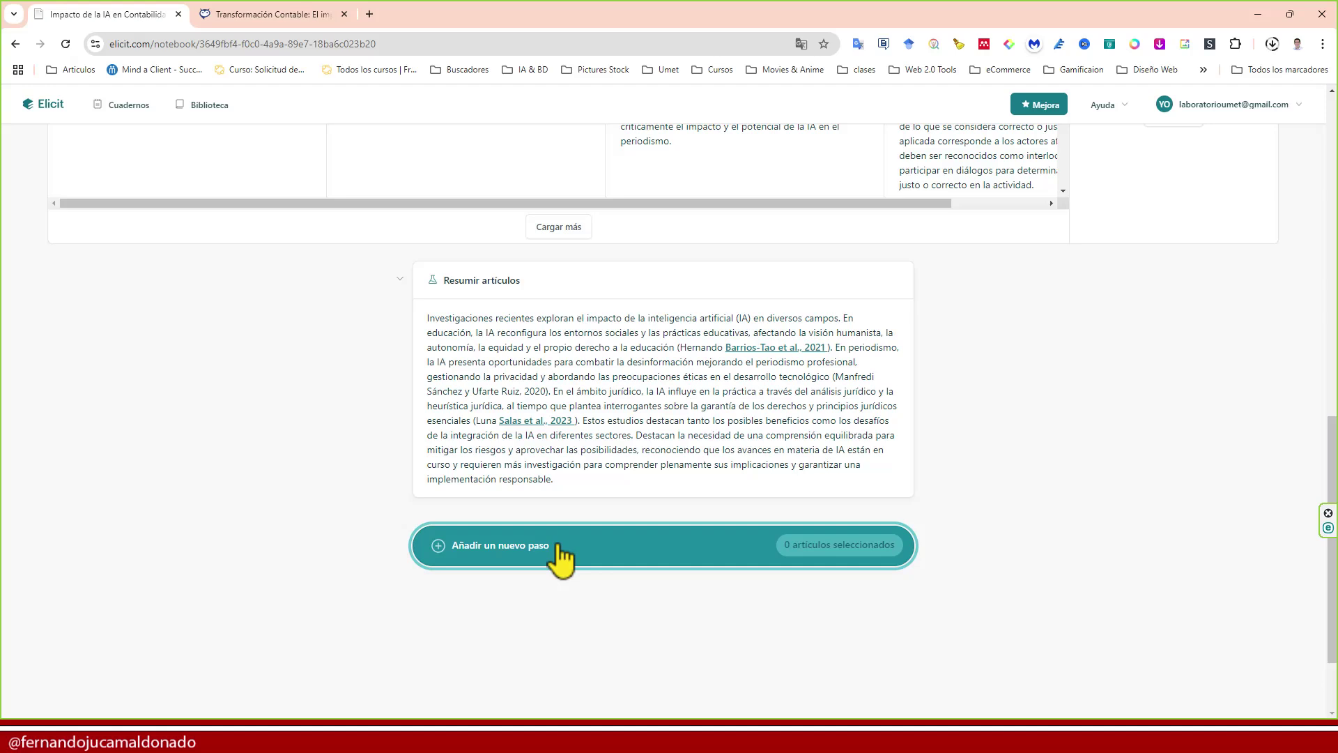
click(558, 548)
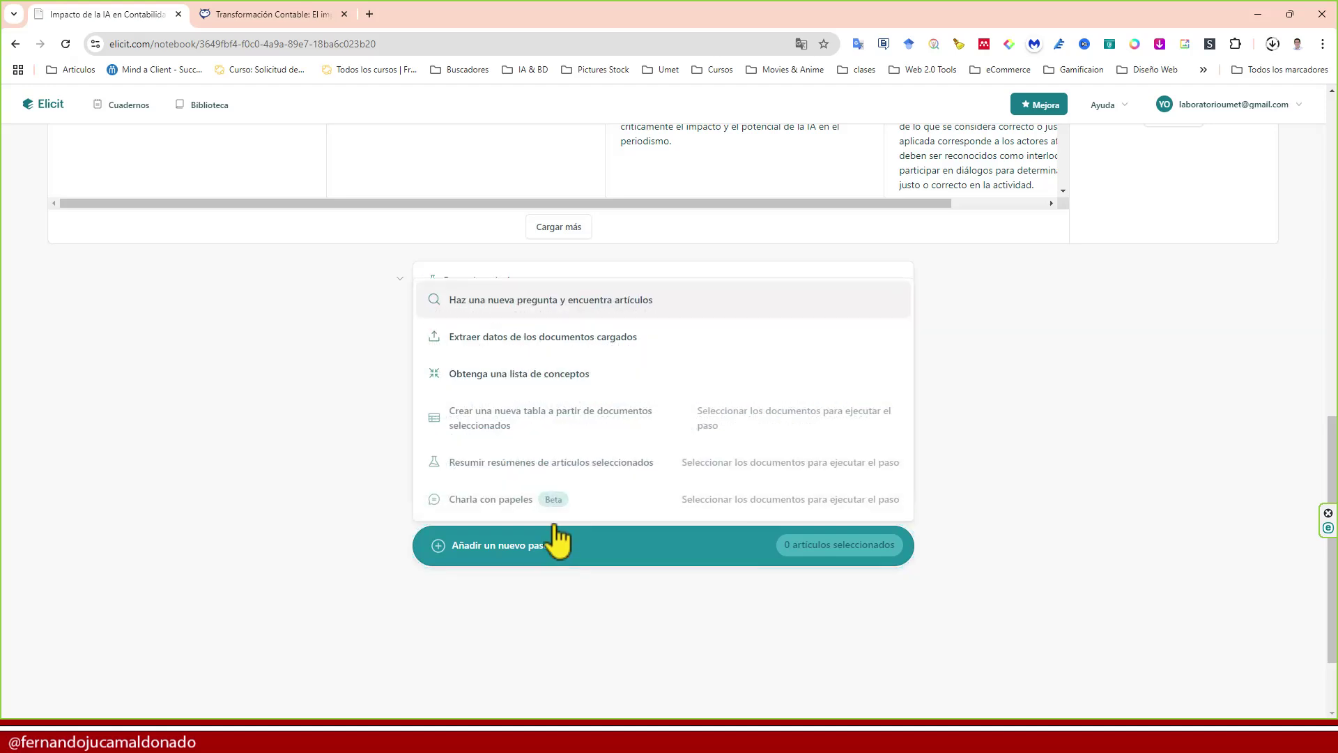
click(592, 306)
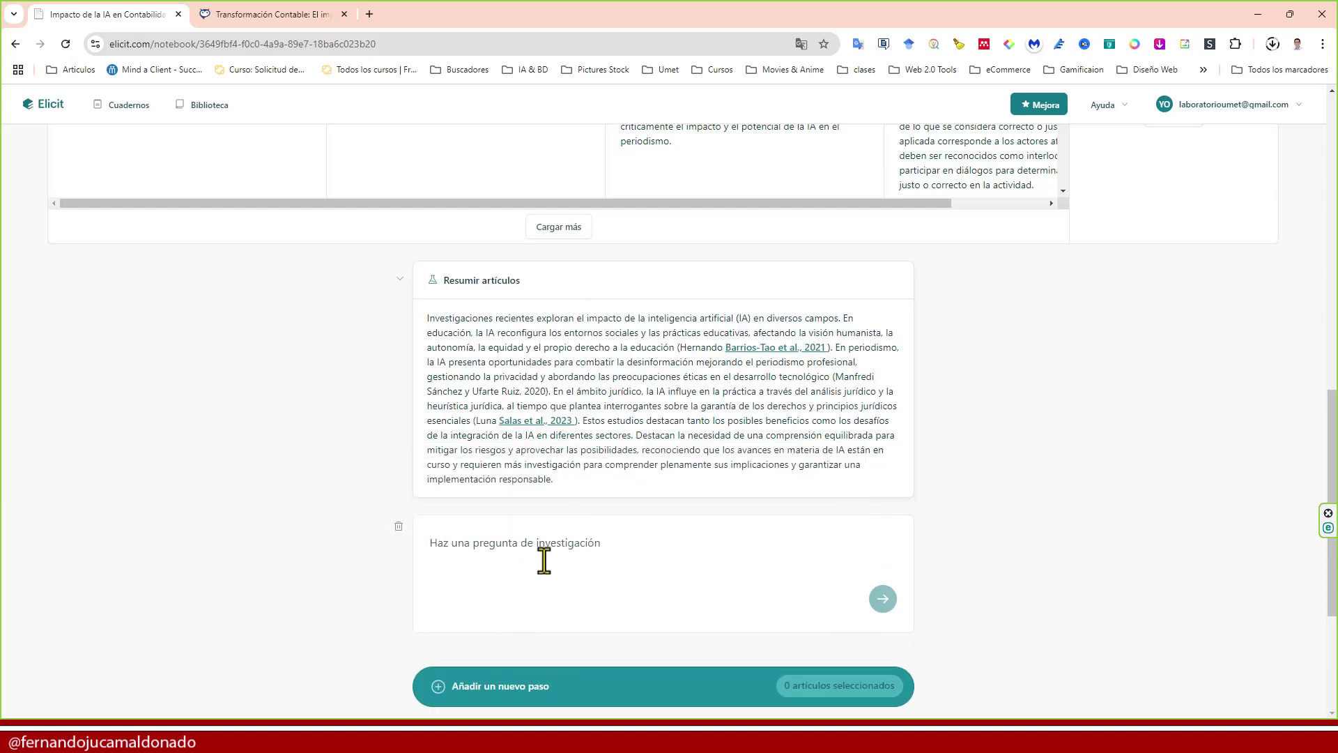
click(530, 690)
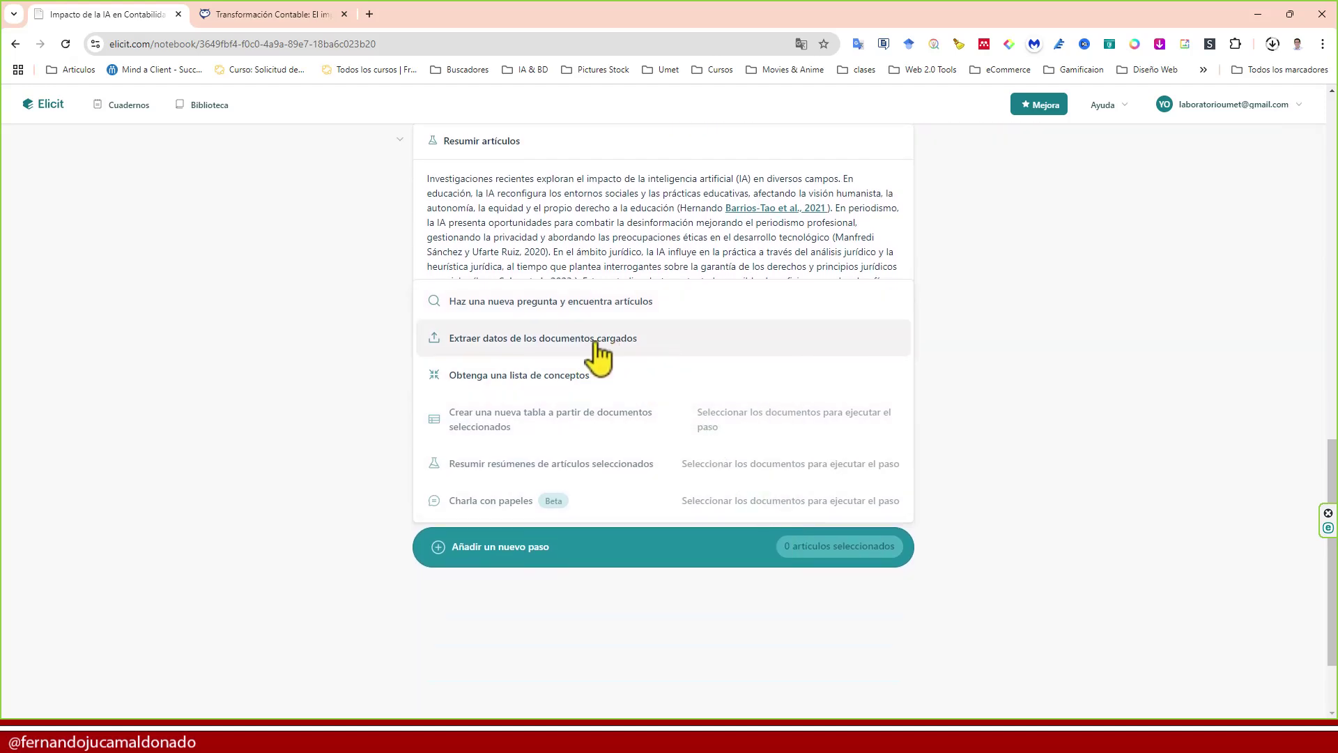
key(Escape)
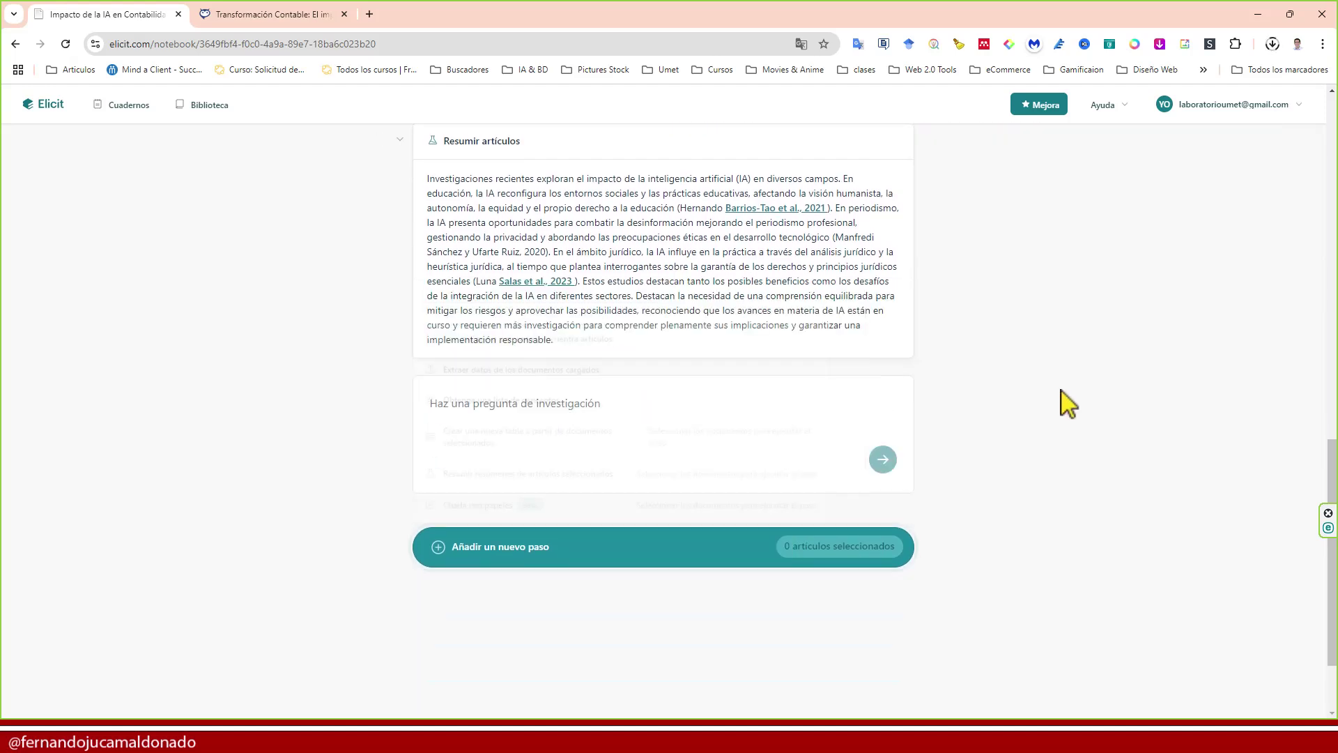
Select three papers in the results table: those on regulatory approaches to AI, the purposes of education, and ethical requirements for responsible journalism
scroll(450, 471, up, 2)
scroll(506, 477, up, 2)
scroll(487, 464, up, 2)
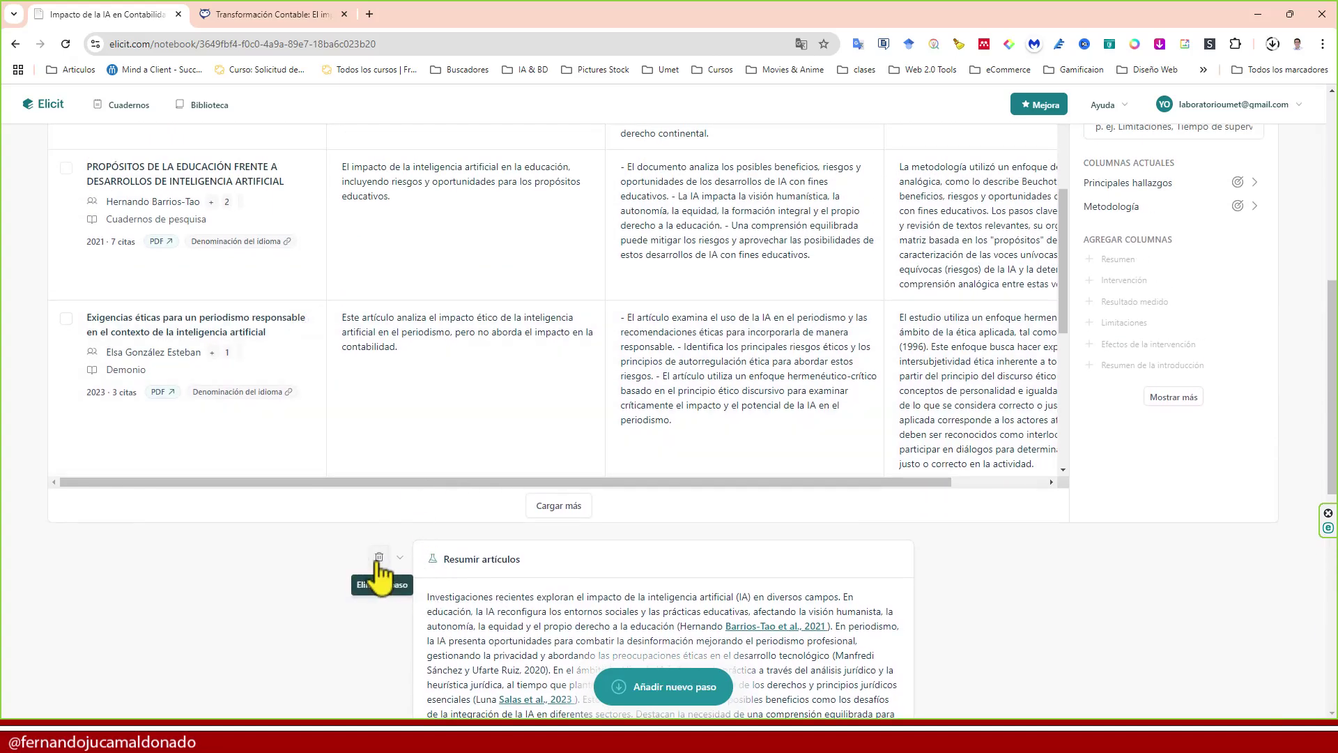
click(378, 558)
click(396, 613)
scroll(83, 418, up, 3)
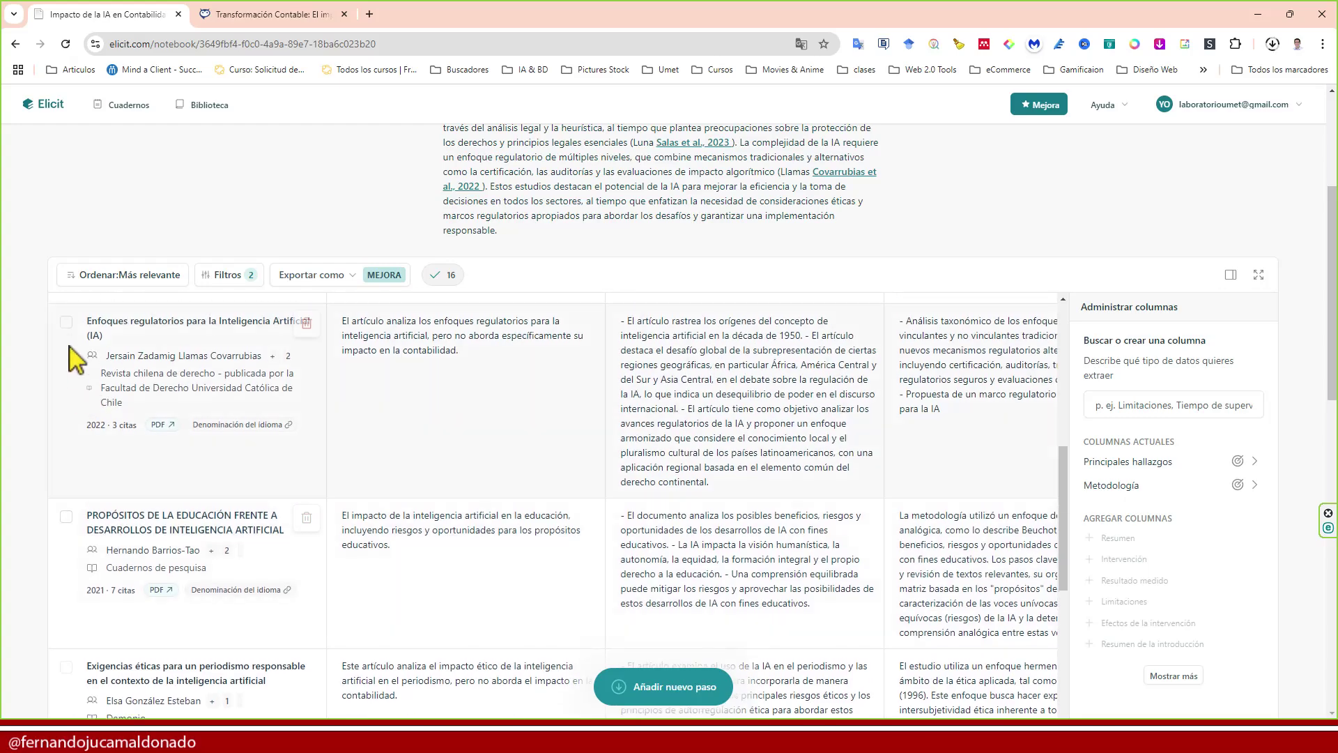
click(66, 322)
click(66, 517)
scroll(139, 529, down, 2)
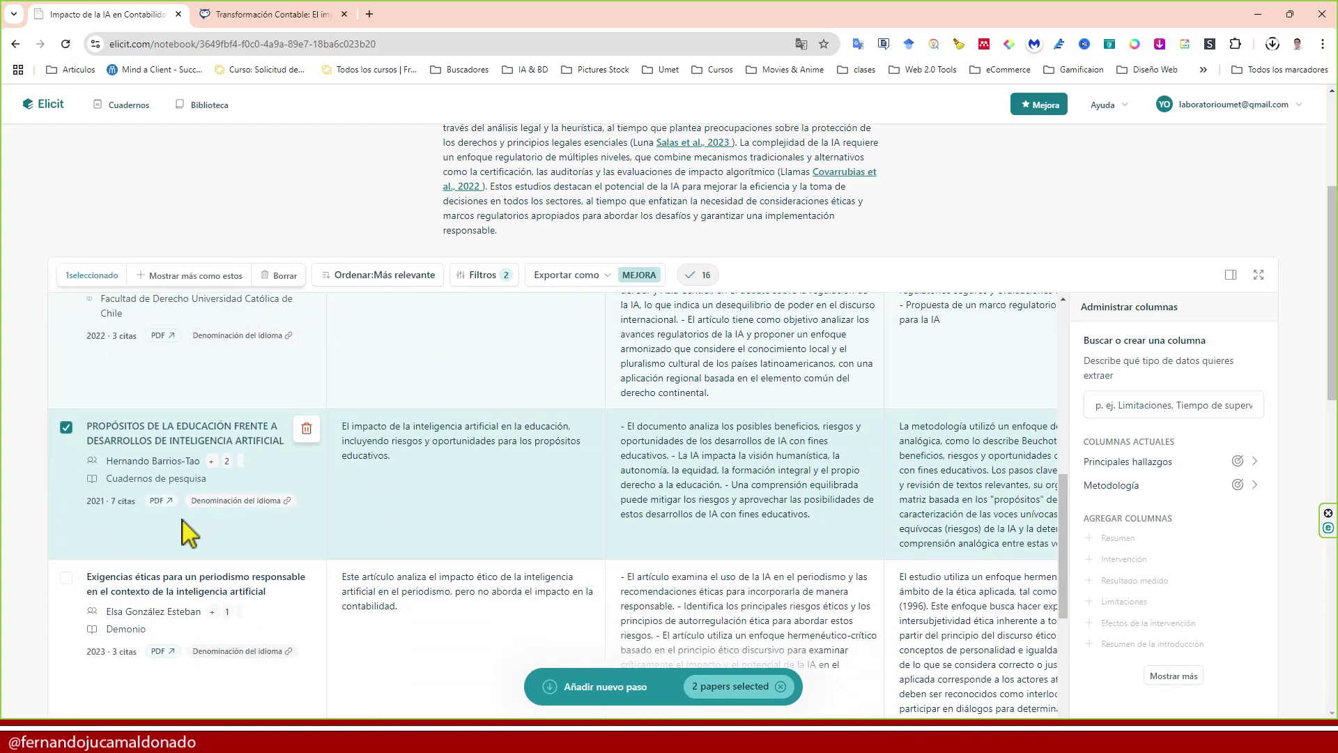
click(66, 527)
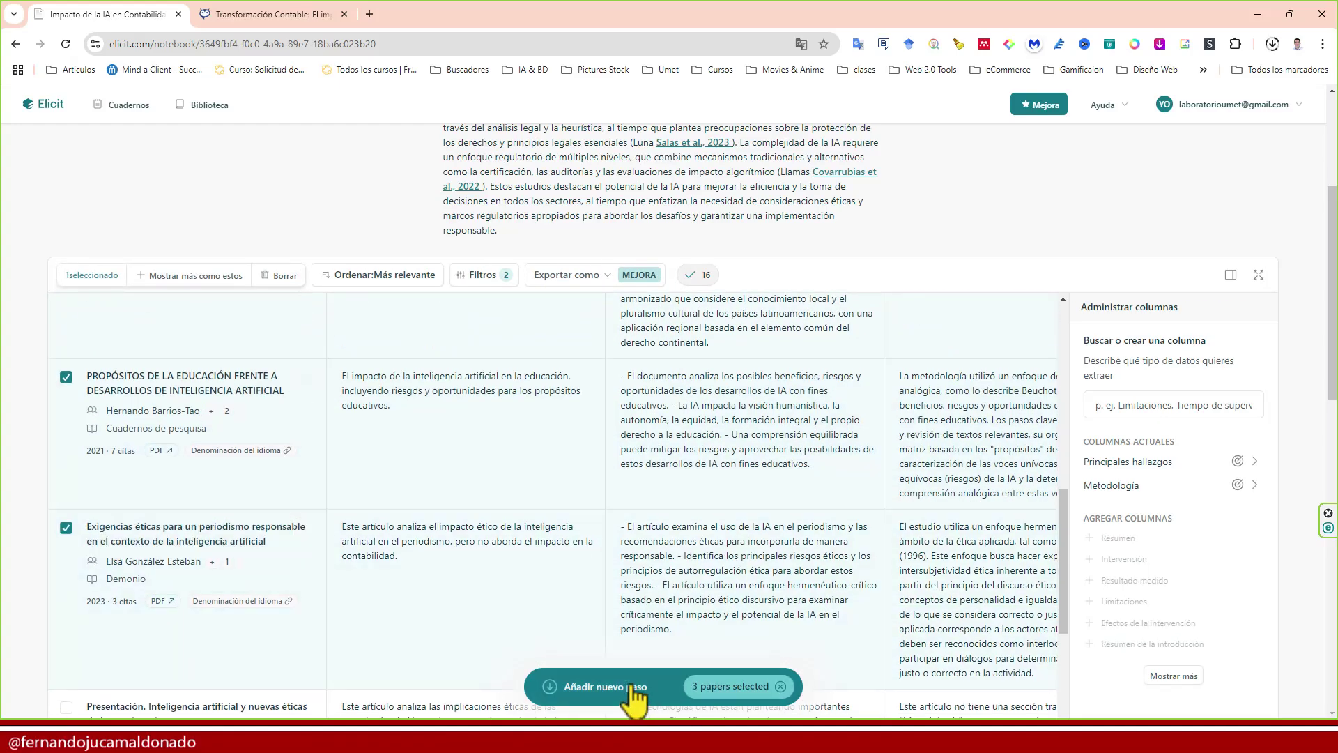
Add a notebook step that creates a new table from the three selected papers
click(631, 688)
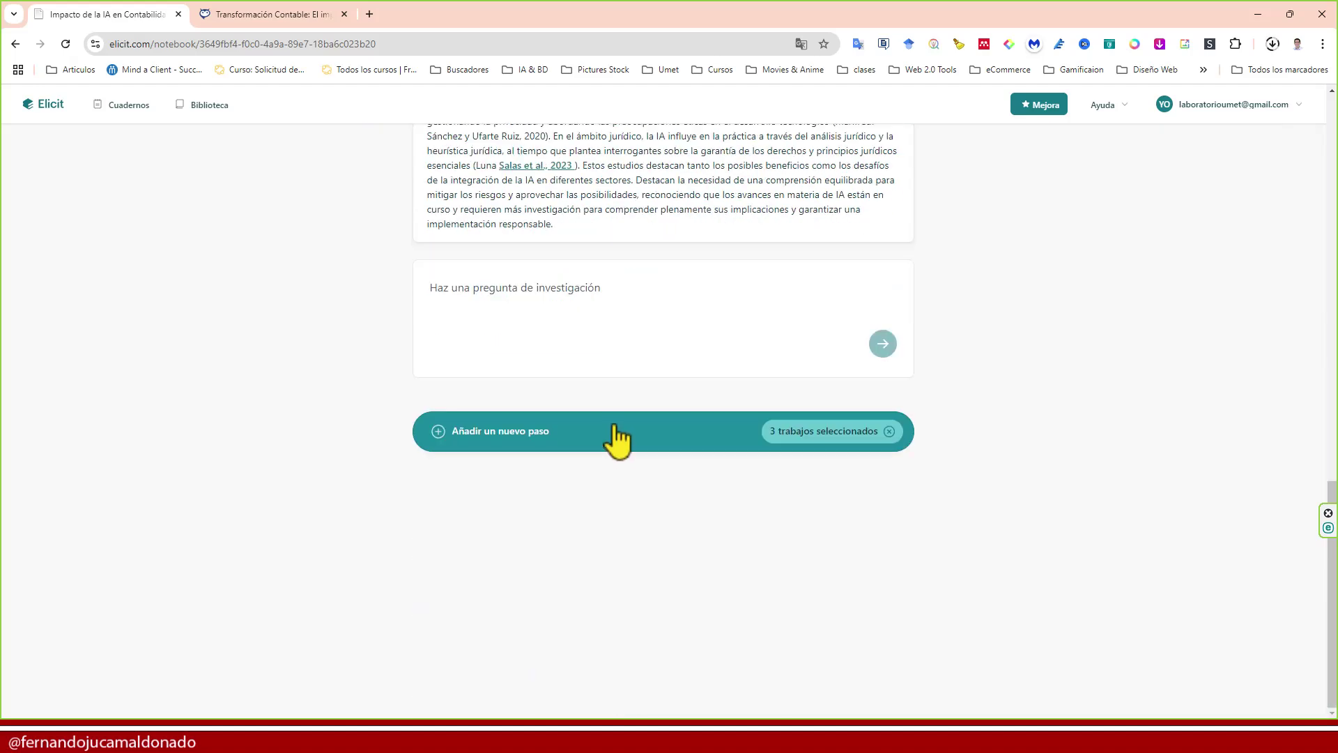
click(616, 435)
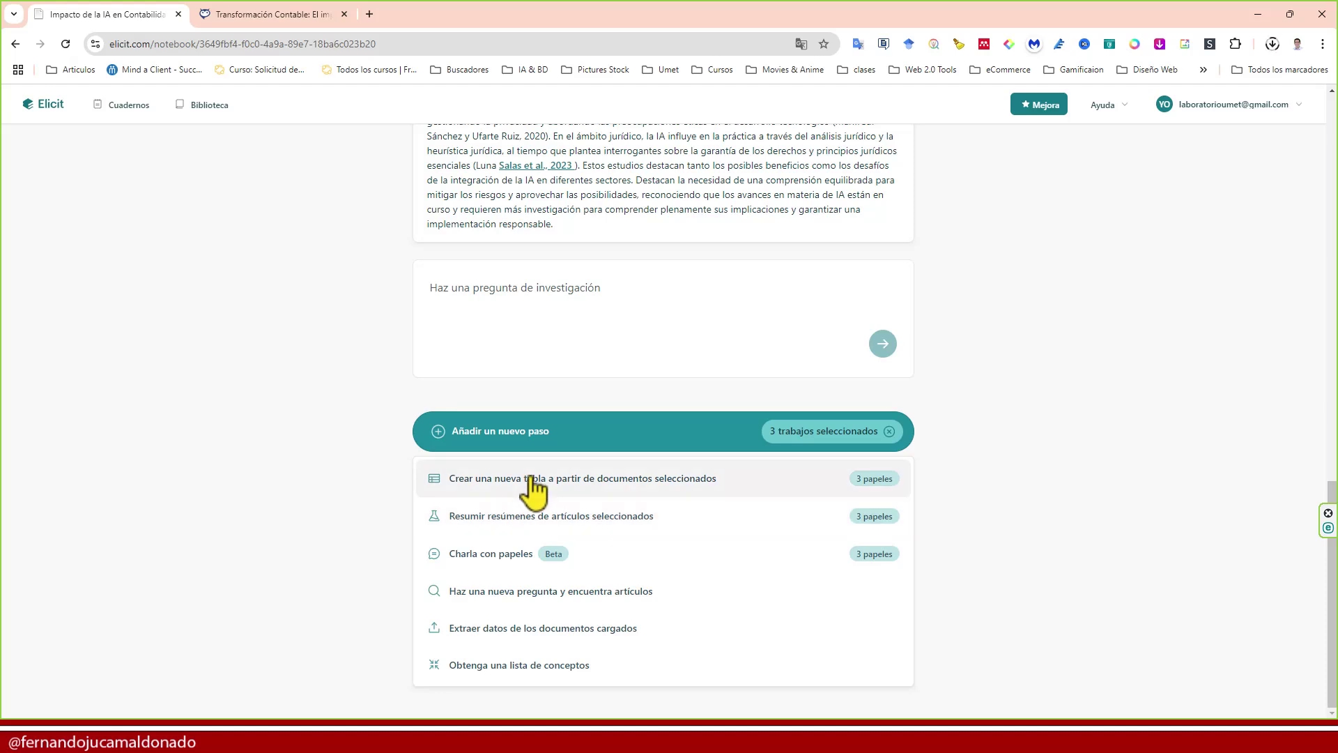
click(657, 492)
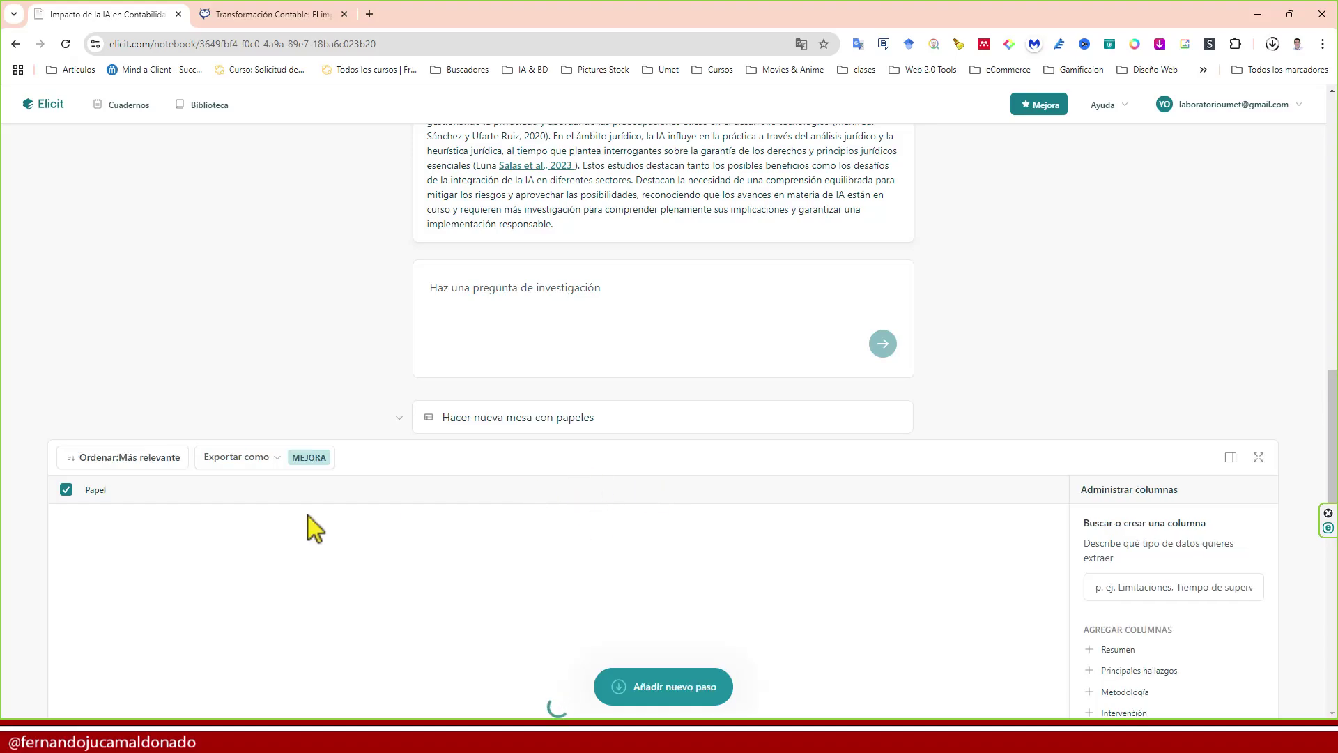
scroll(389, 480, down, 15)
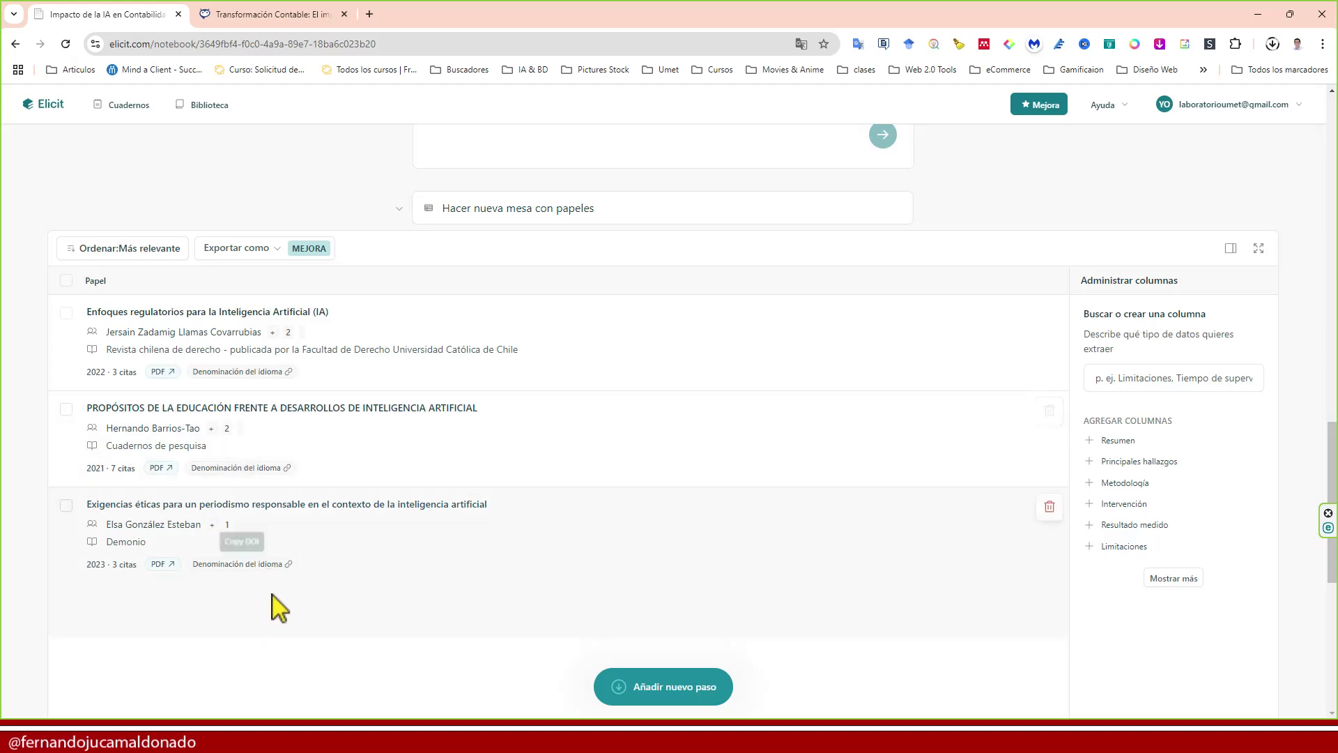
Add a chat step on the new table's three papers and ask "cuales son los efectos positivos y negativos en este aspecto de la IA"
scroll(716, 469, down, 1)
scroll(606, 328, down, 3)
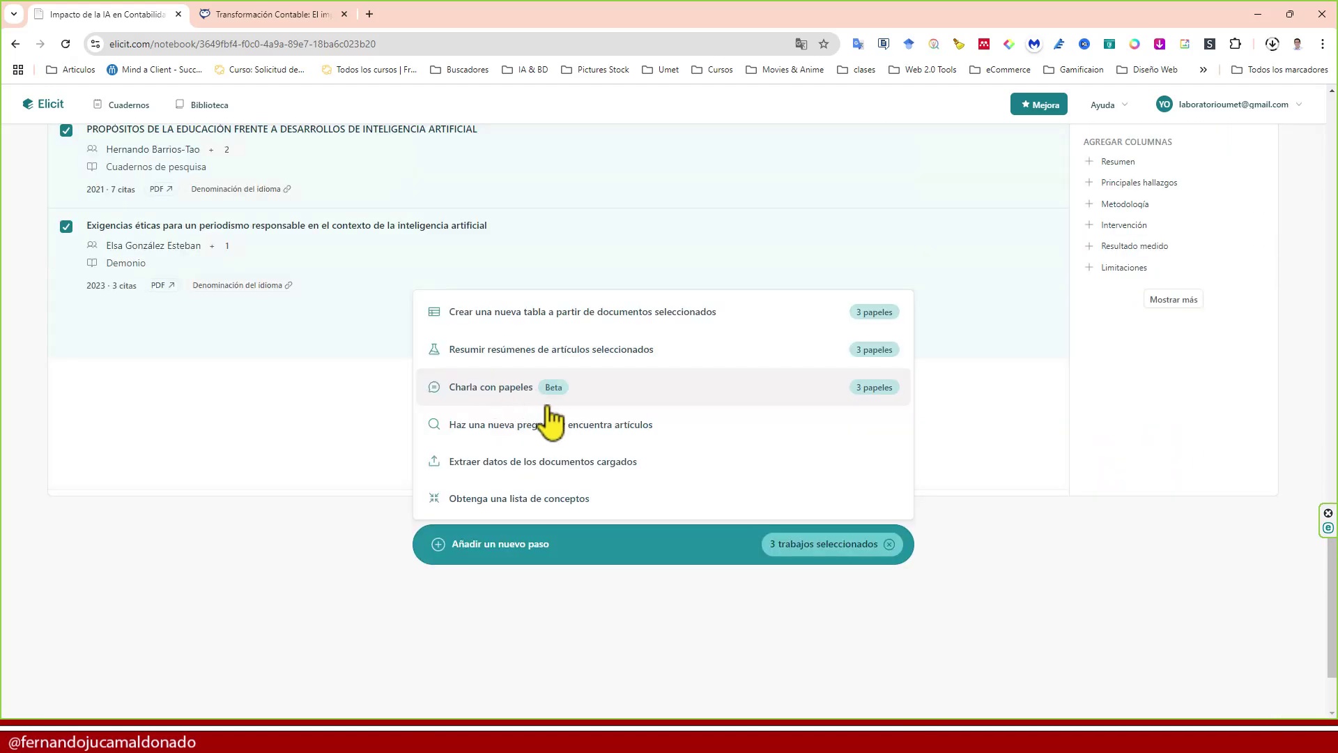
click(510, 398)
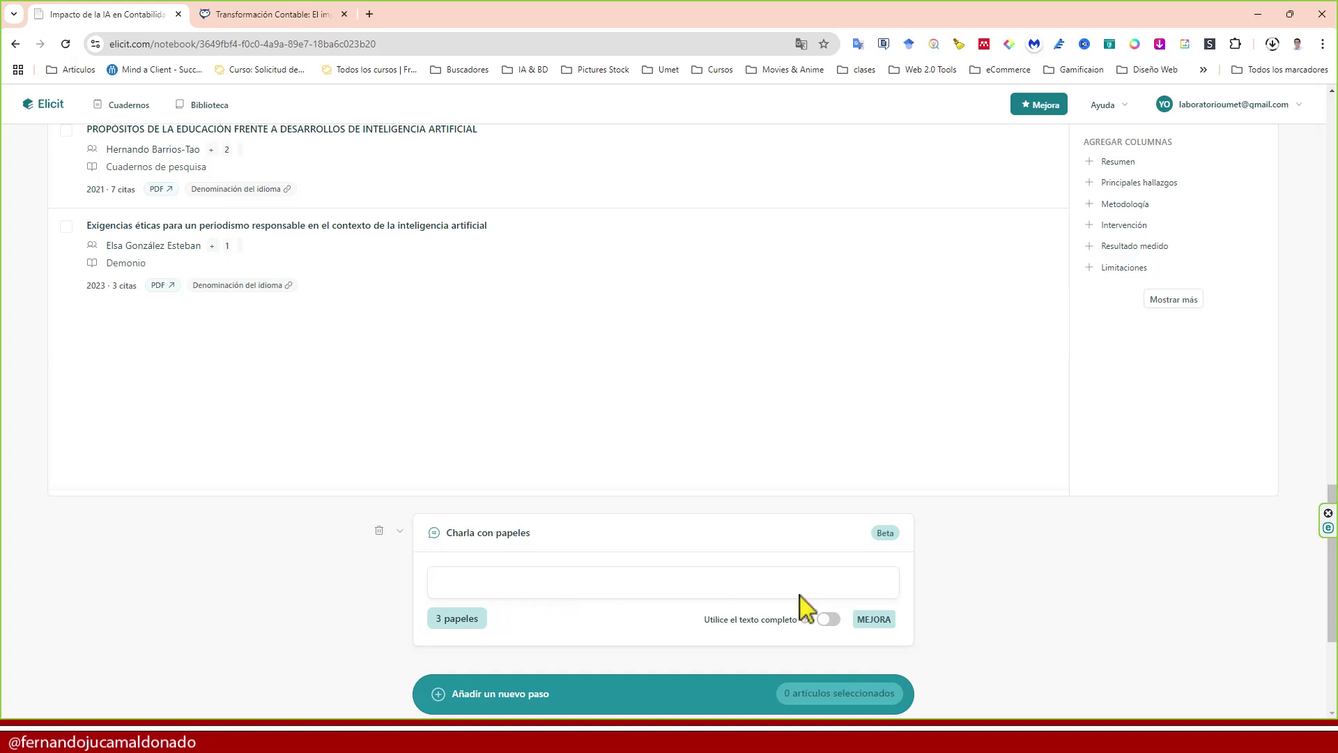
text(cuales son los efectos positivos y negativos en este aspecto de la IA)
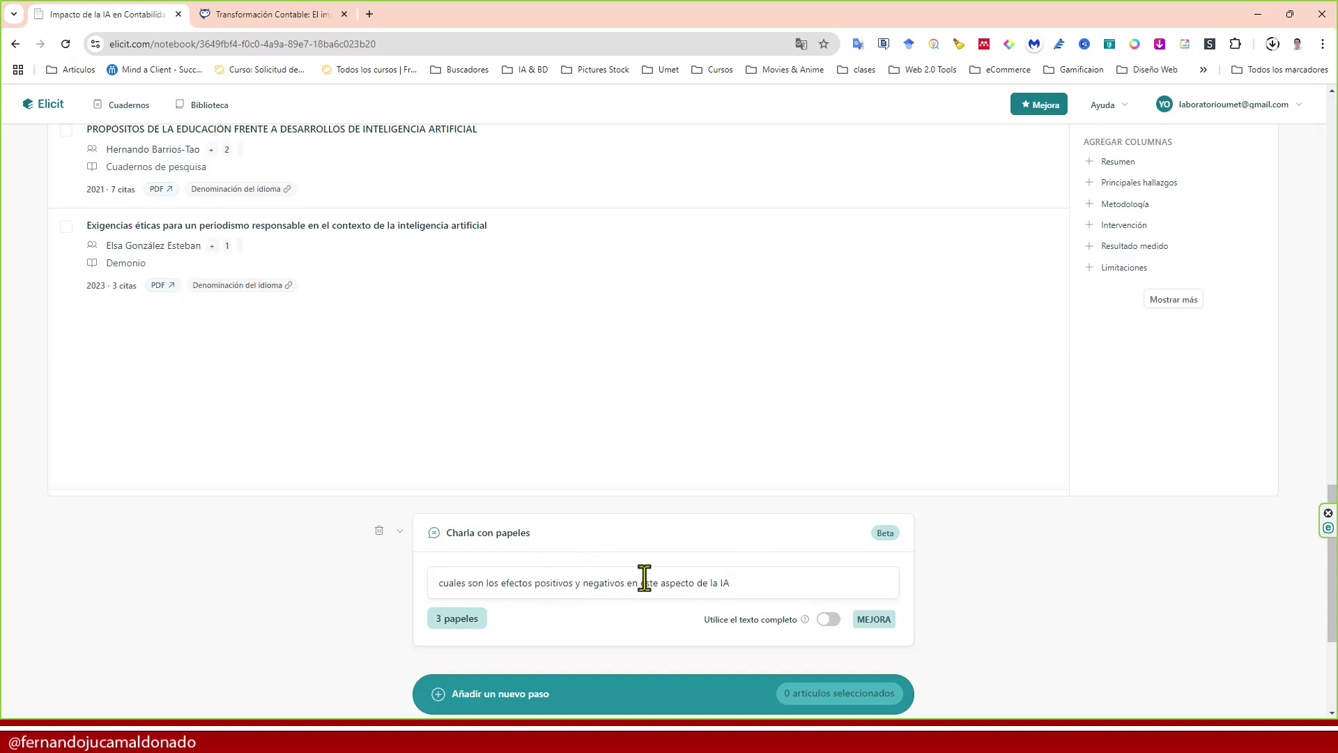
key(Return)
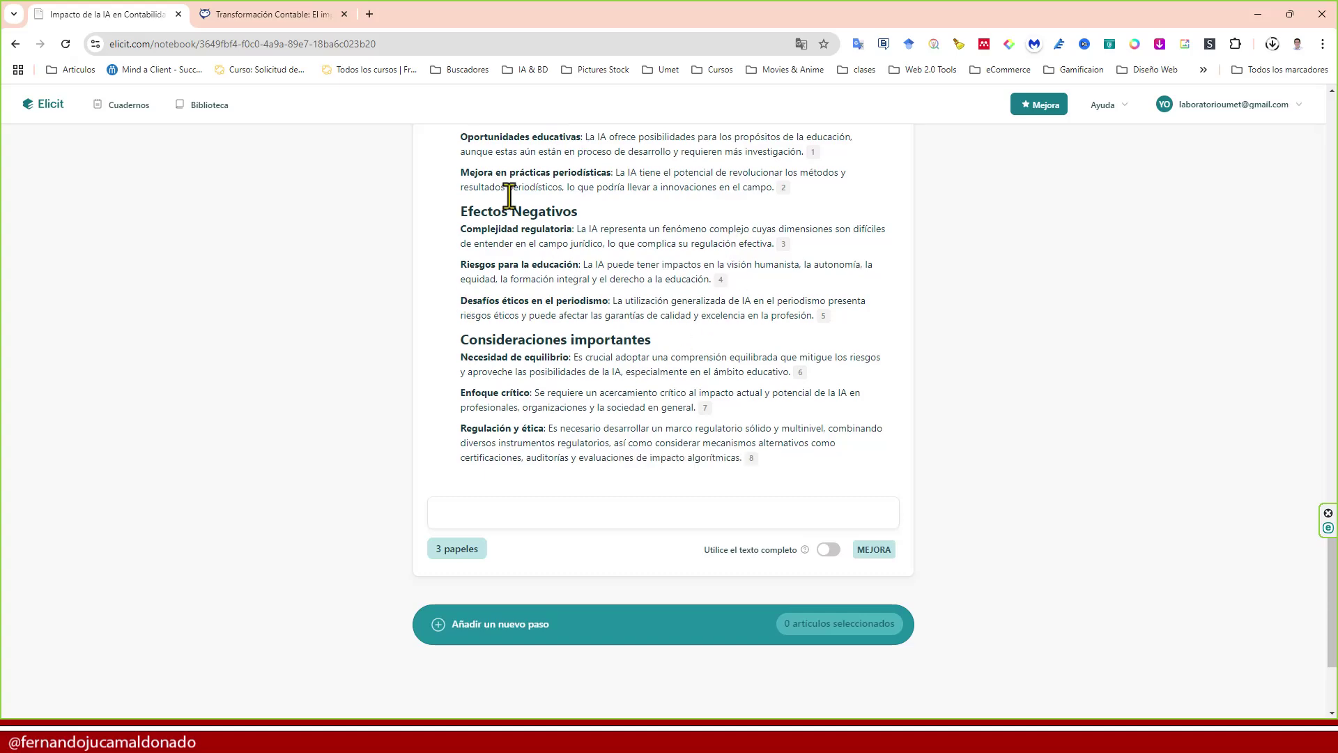
Inspect the cited sources in the chat answer, open the paper behind citation 2, and return to the notebook
scroll(379, 308, up, 9)
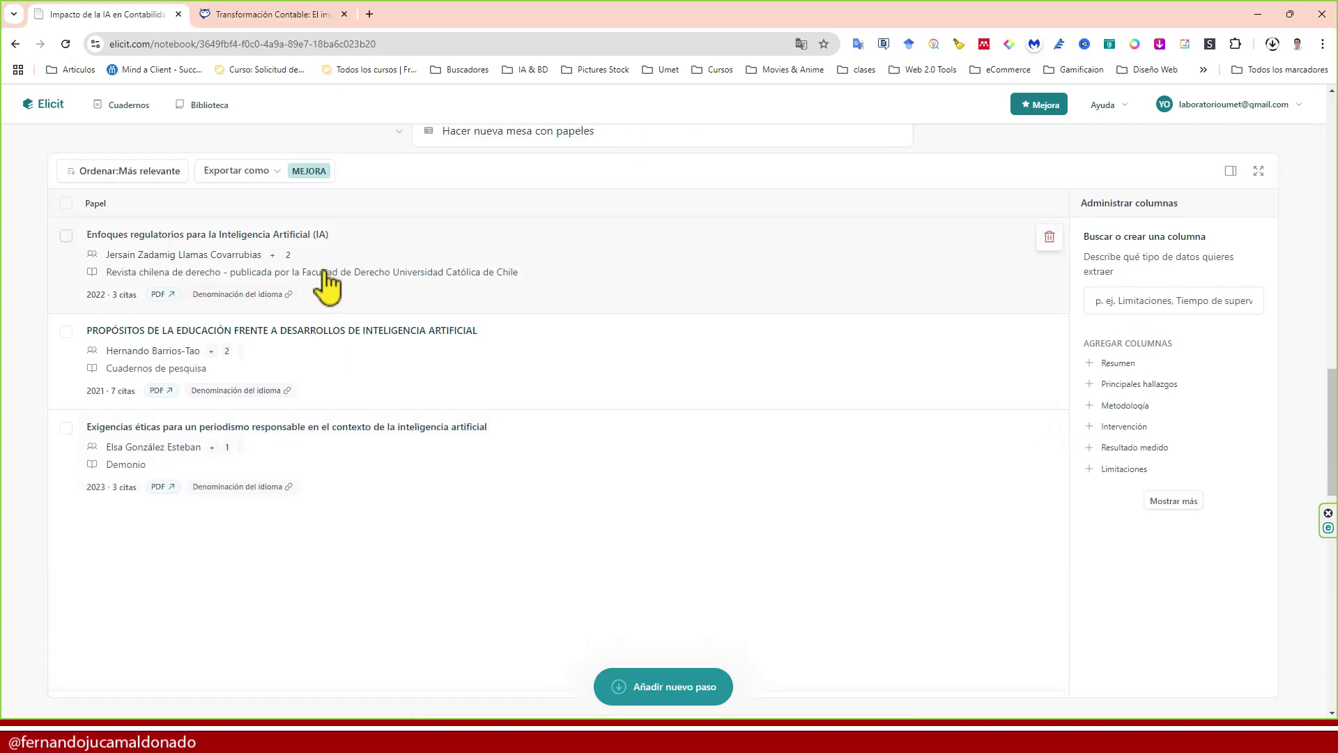
scroll(673, 357, down, 5)
scroll(673, 357, down, 5)
scroll(711, 359, up, 2)
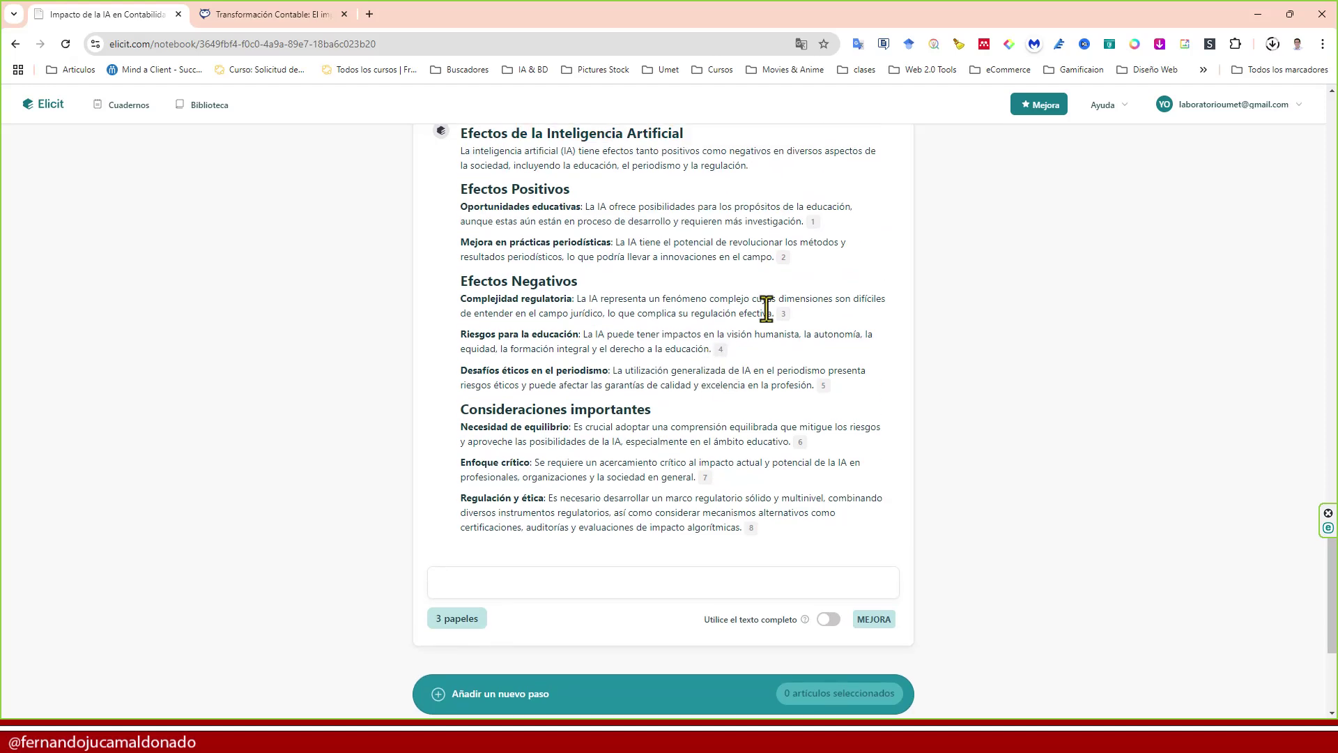
mouse_move(817, 223)
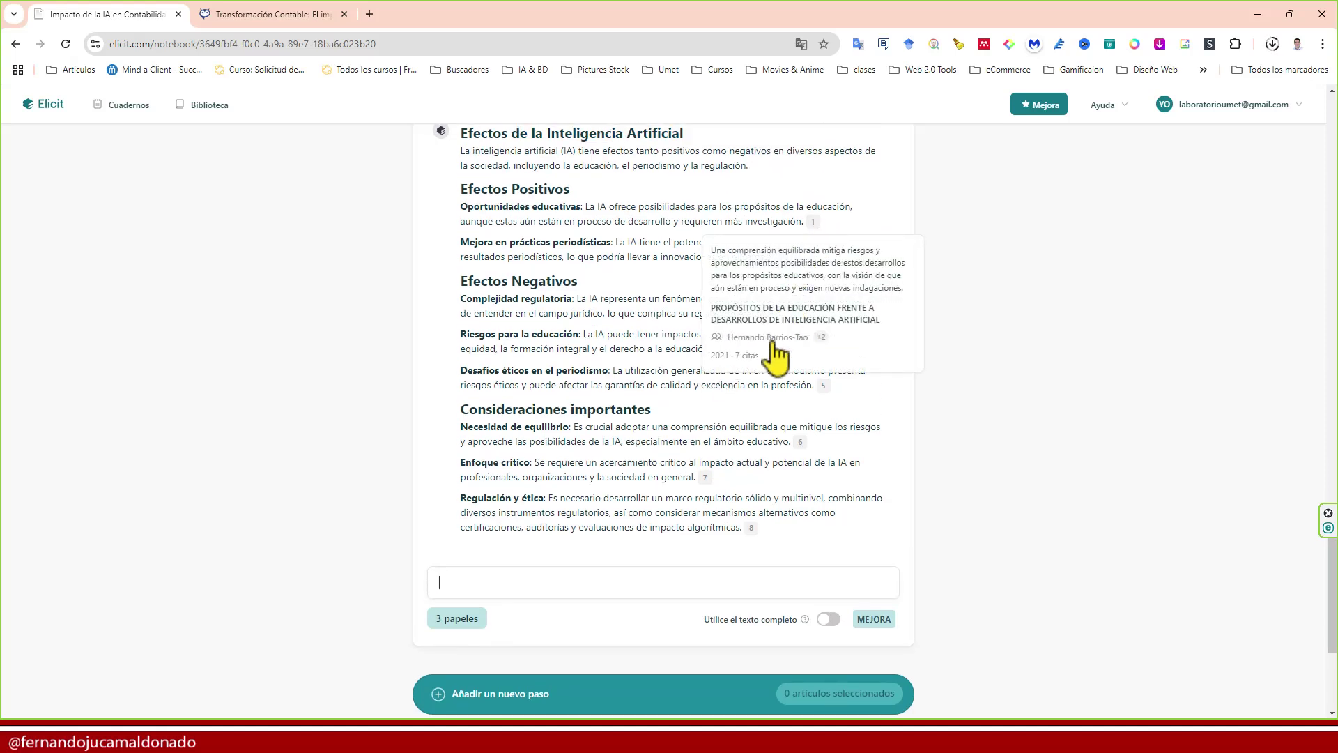
mouse_move(827, 391)
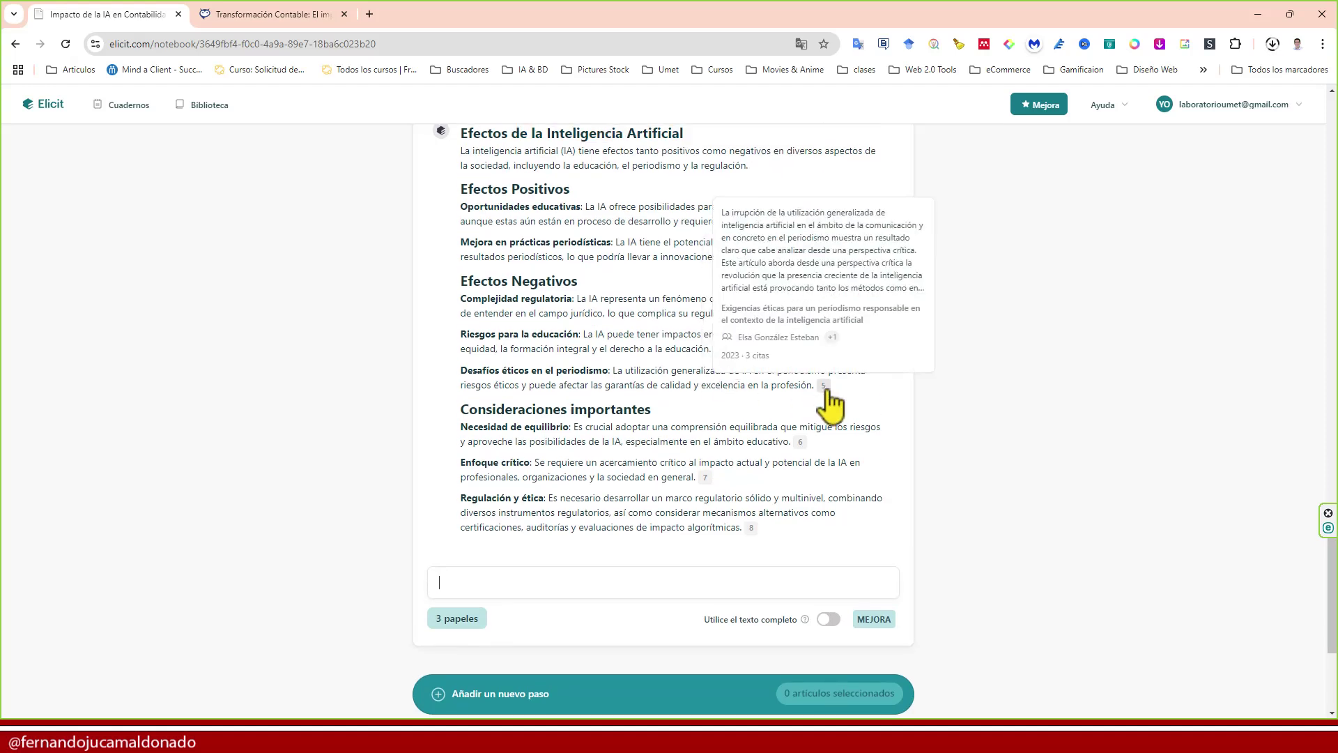
mouse_move(802, 448)
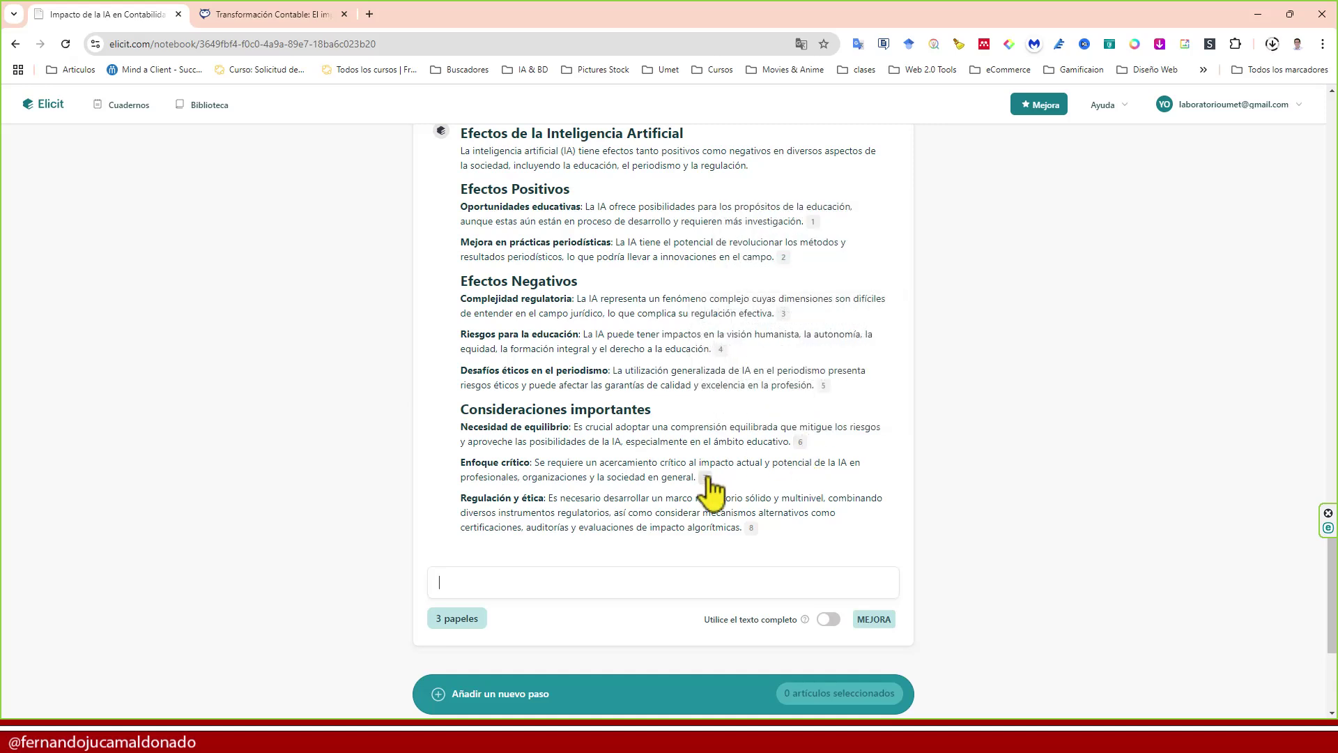
mouse_move(707, 478)
click(783, 257)
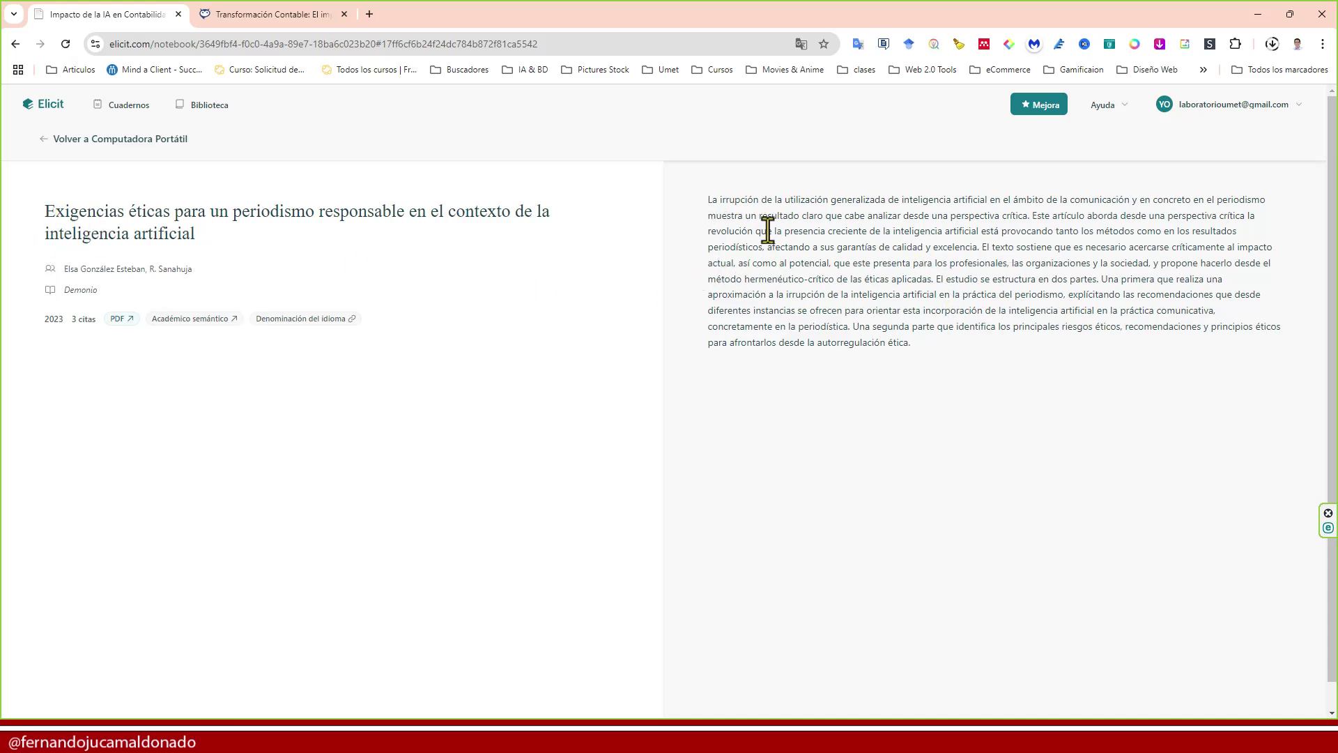
click(46, 141)
Review the notebook's steps, from the summary of the top papers and the results table to the new table and the chat answer
scroll(697, 529, down, 5)
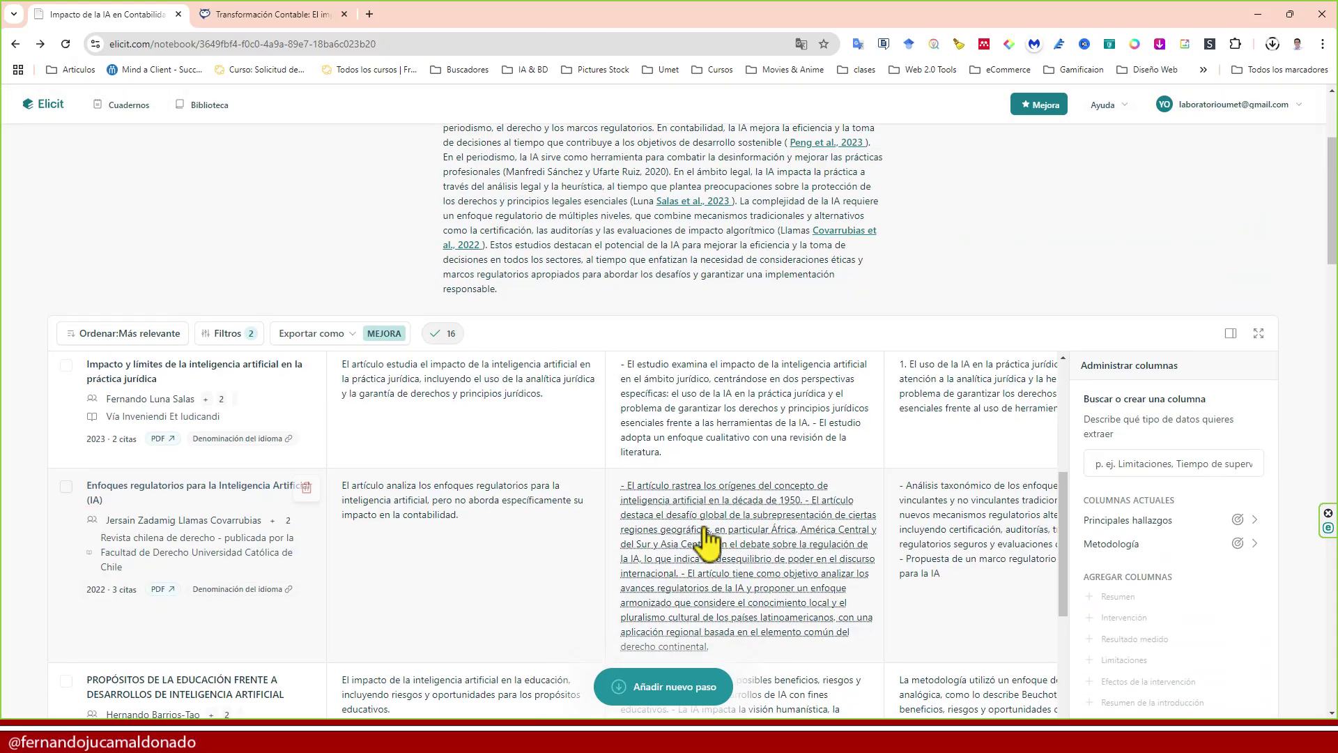
scroll(557, 557, down, 10)
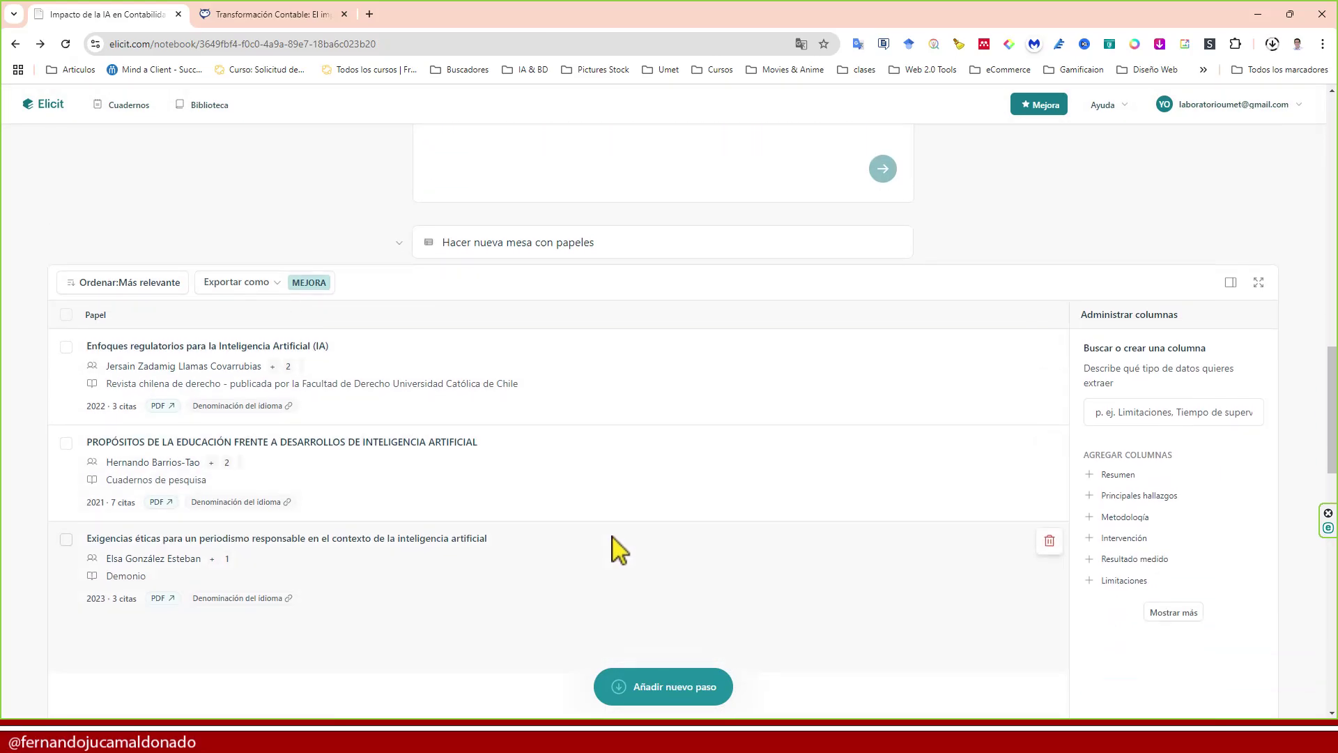
scroll(609, 540, down, 1)
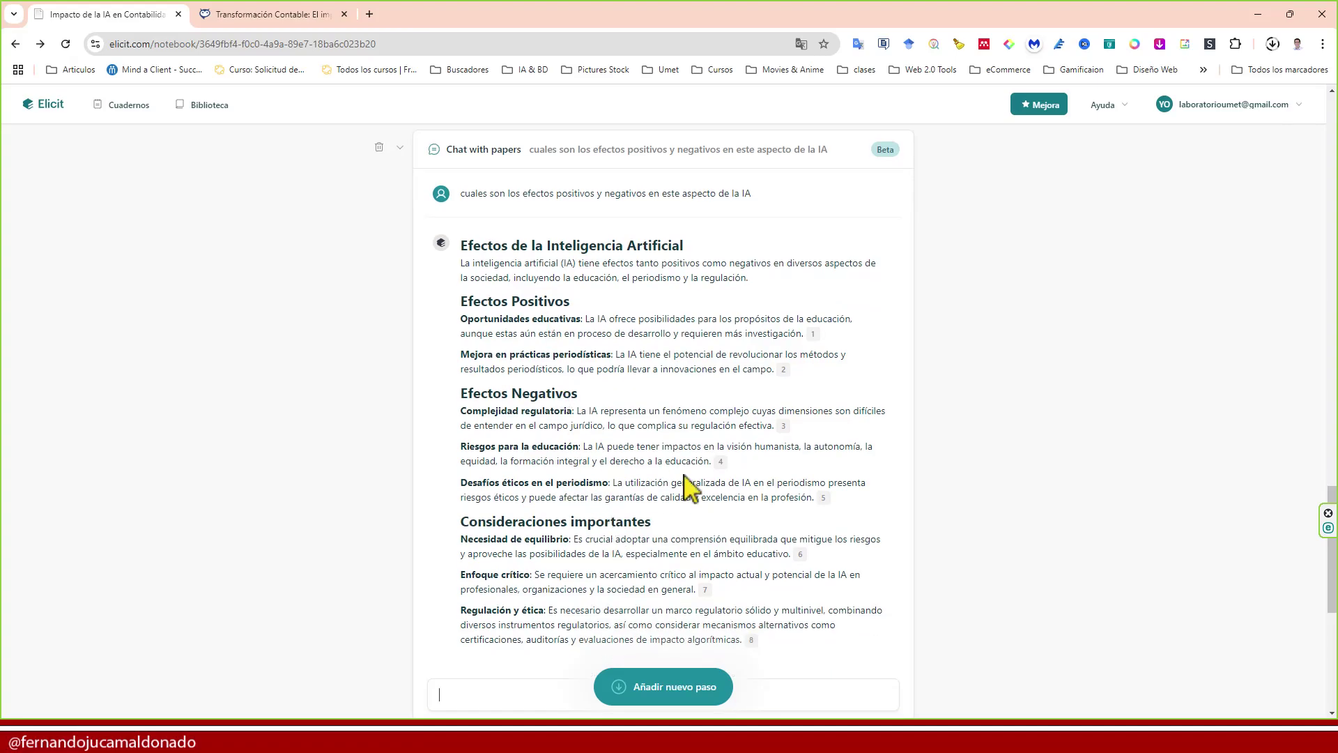
scroll(689, 487, up, 15)
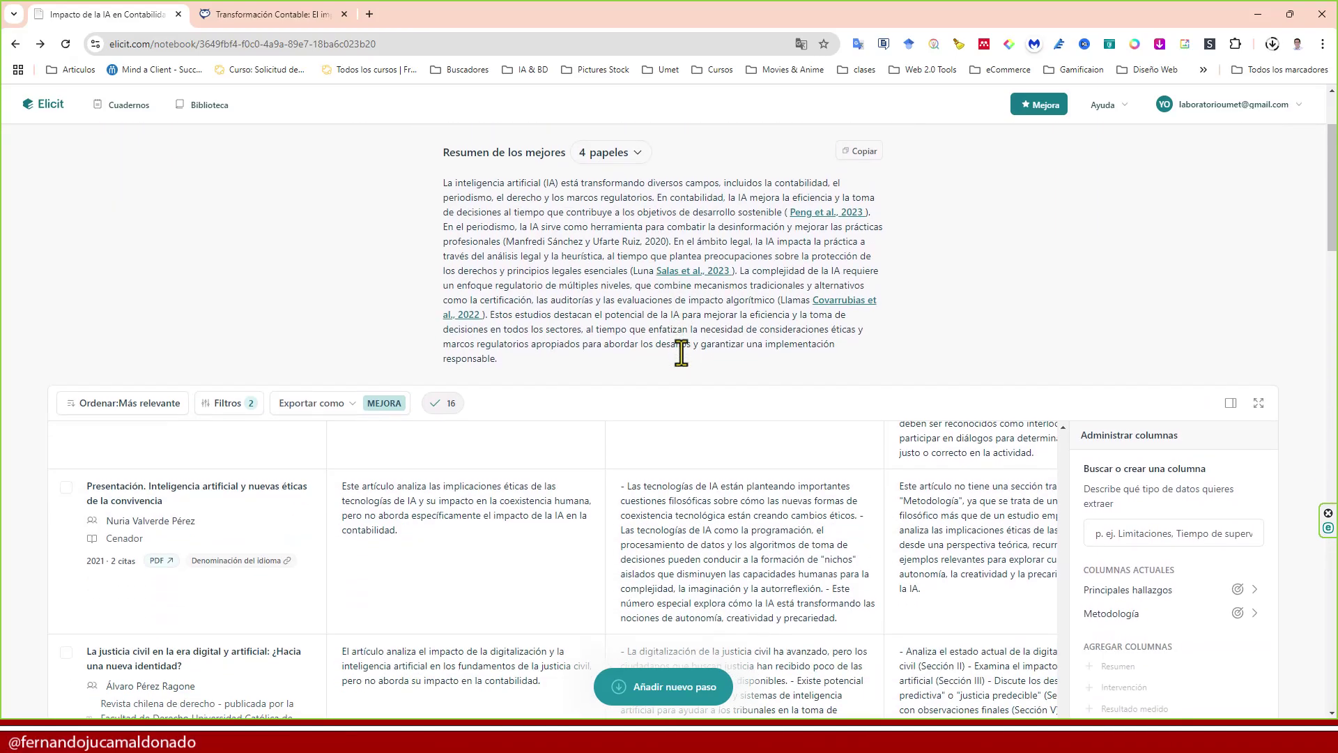
scroll(680, 353, down, 15)
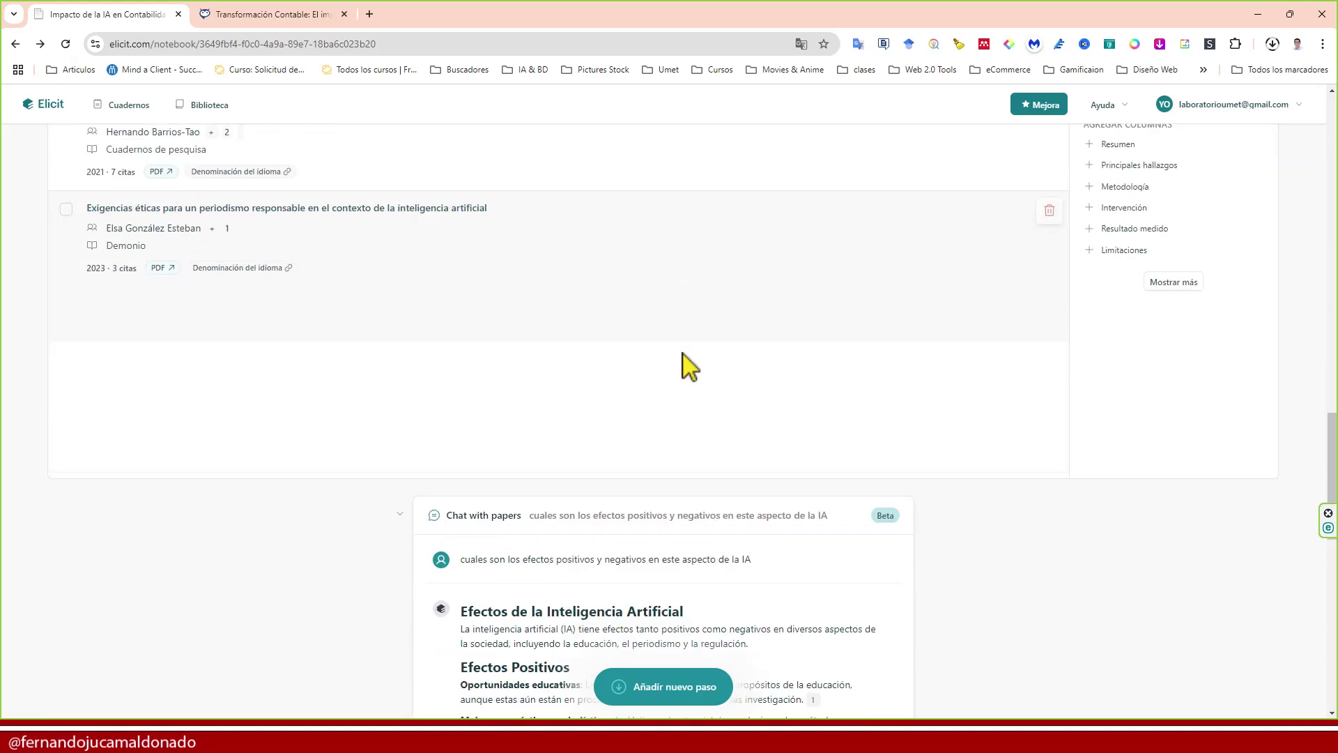
scroll(690, 368, down, 1)
scroll(680, 369, down, 8)
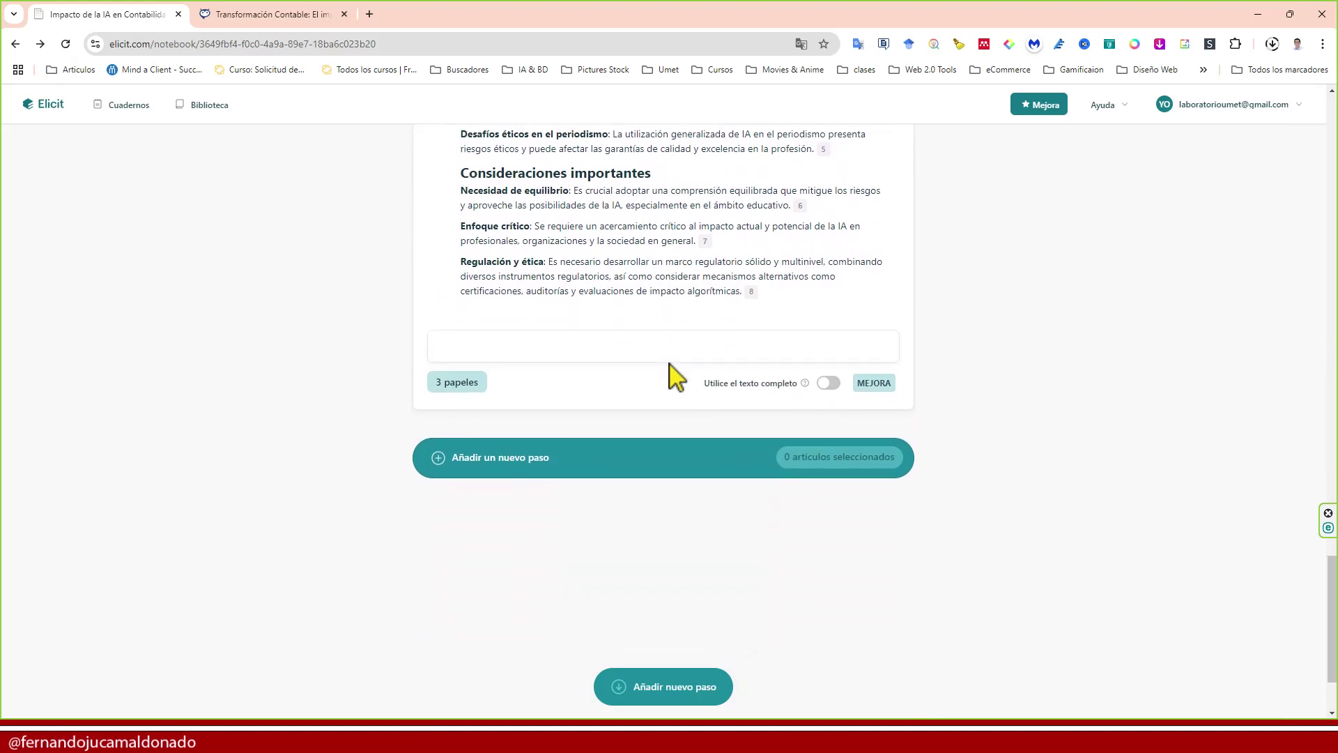
scroll(731, 530, up, 15)
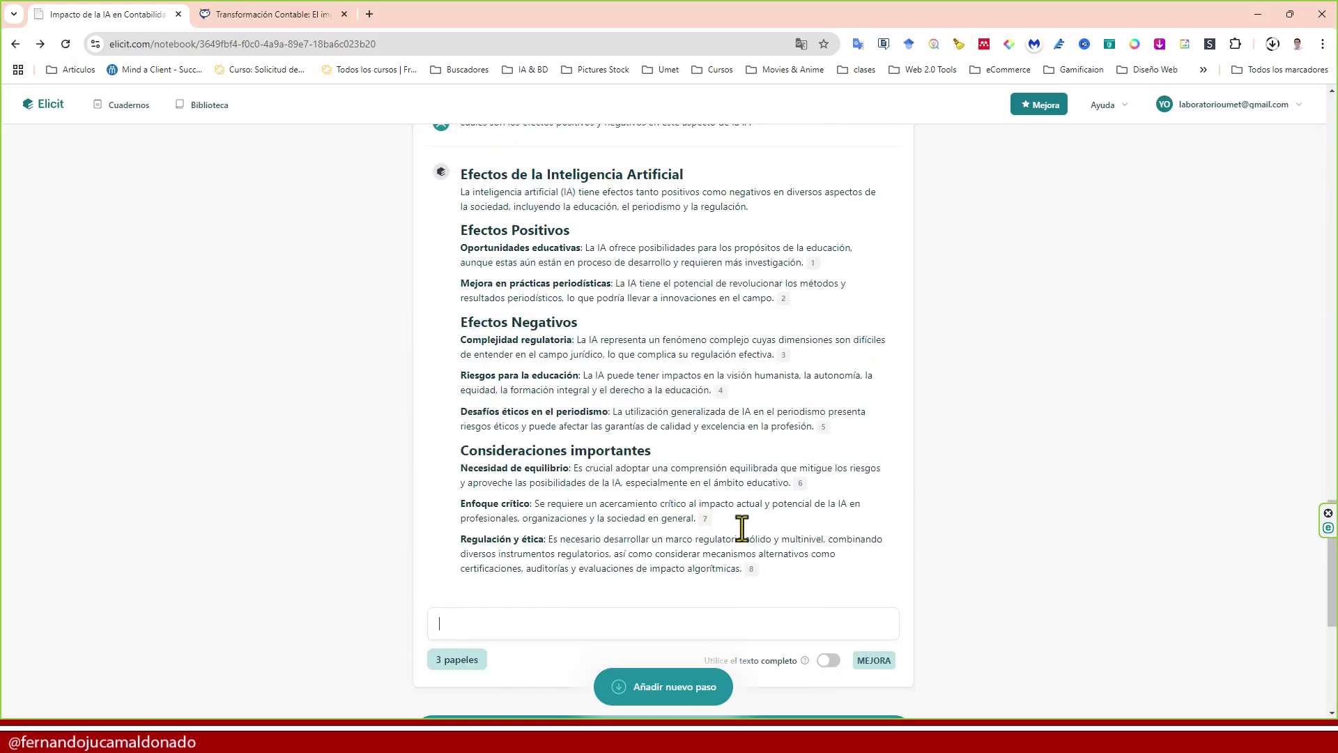
scroll(728, 533, up, 3)
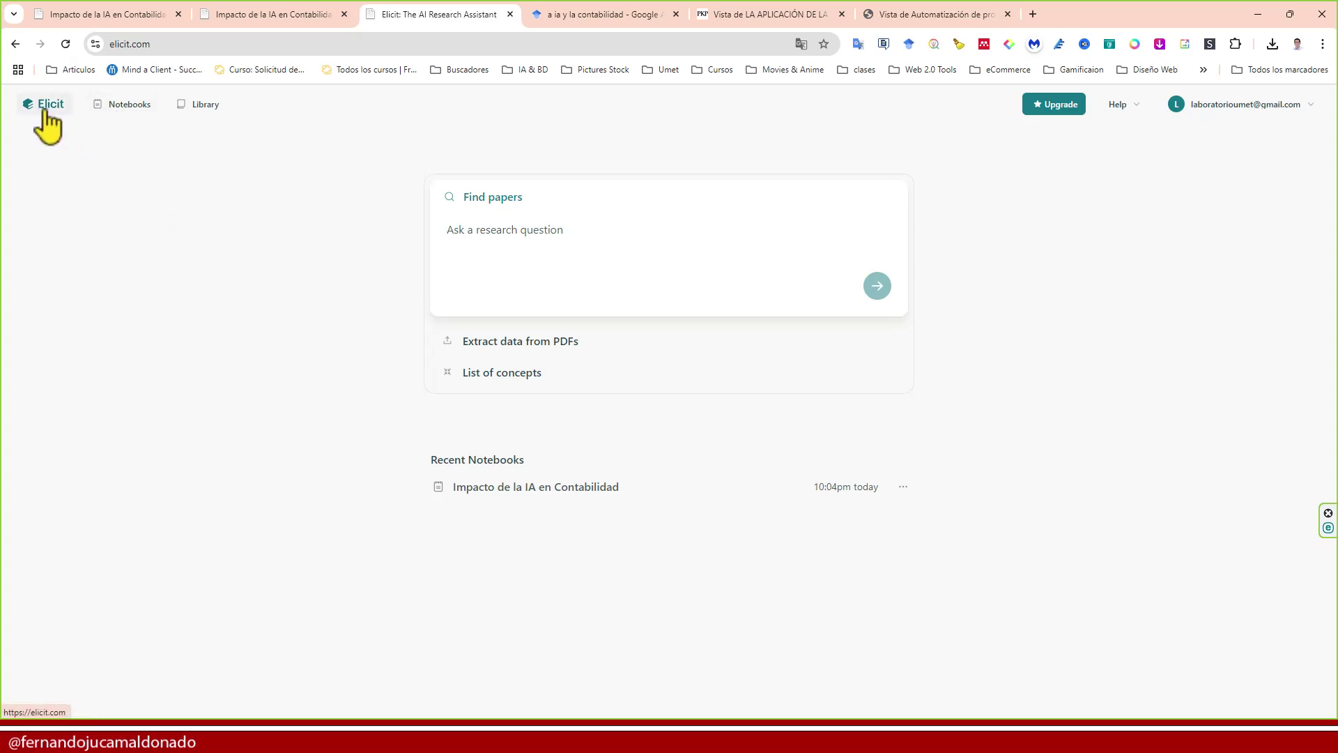
View the paper upload option for PDF data extraction, and start an extraction from both papers already in the library
click(519, 341)
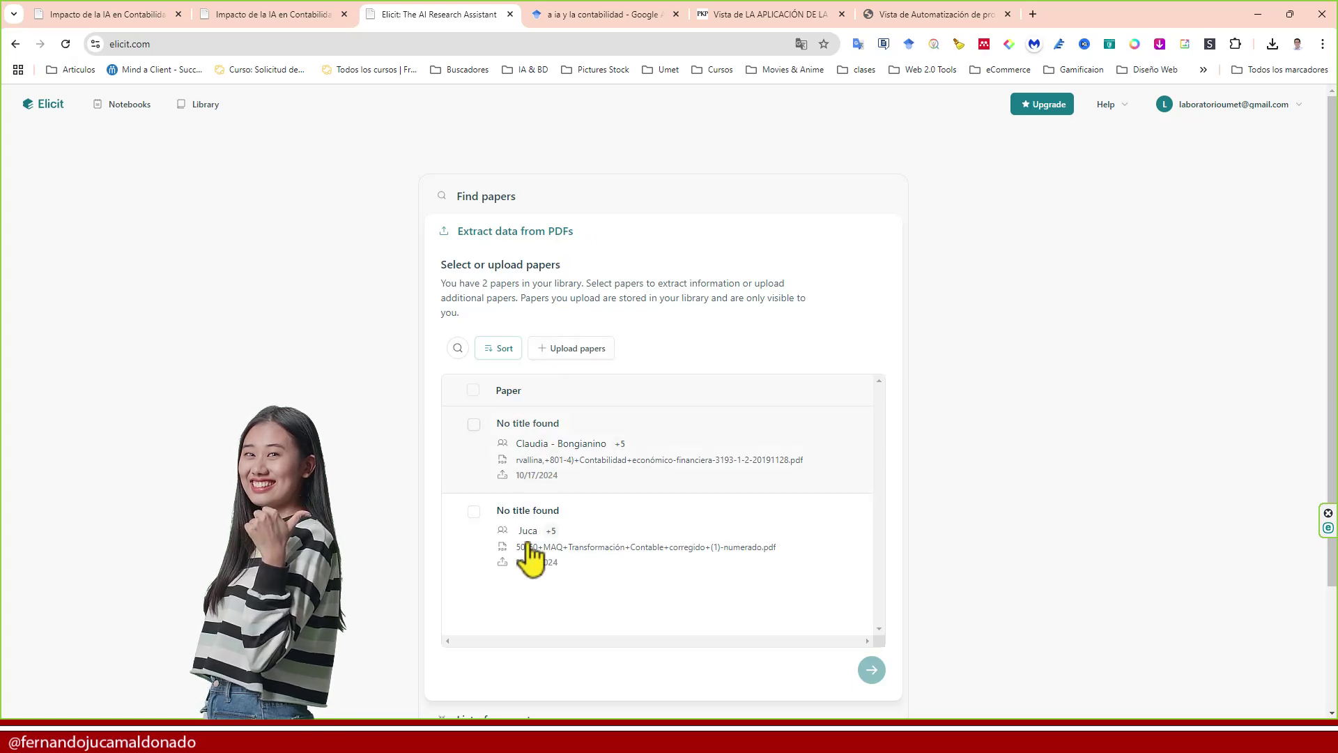
click(570, 348)
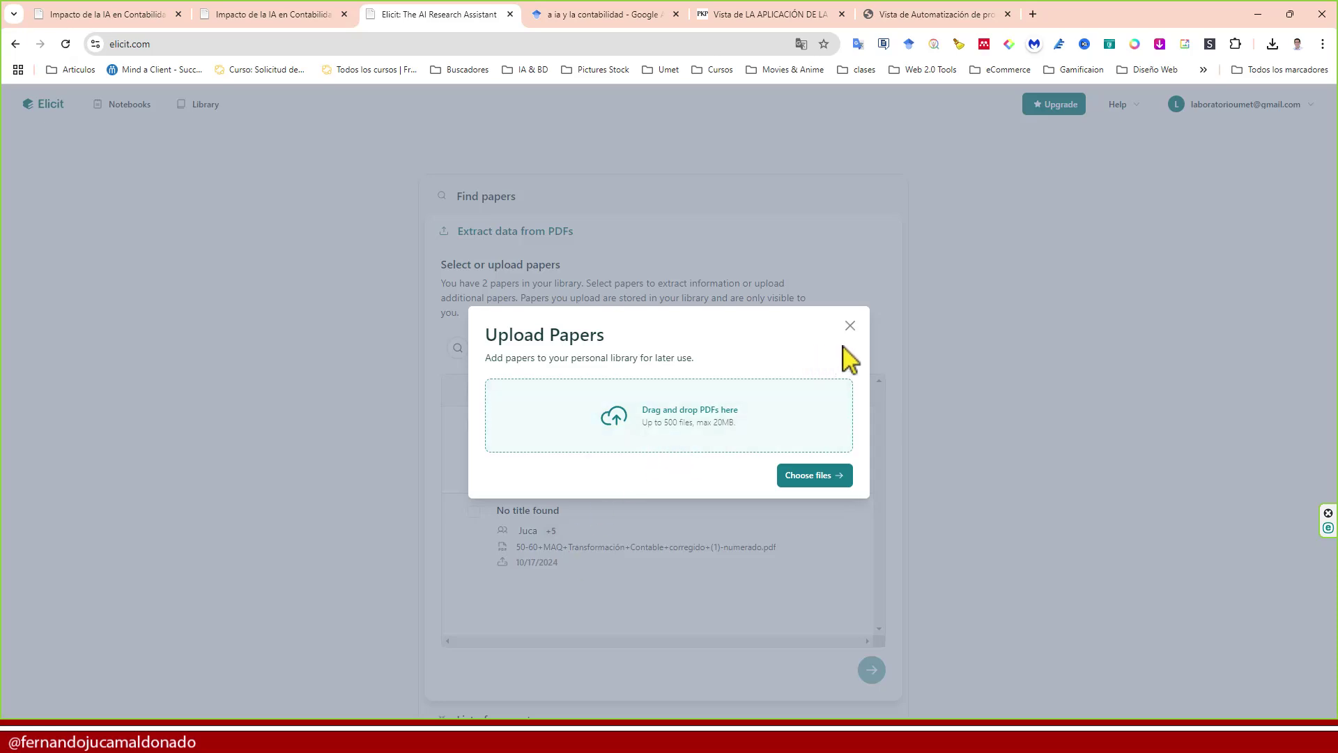
click(850, 326)
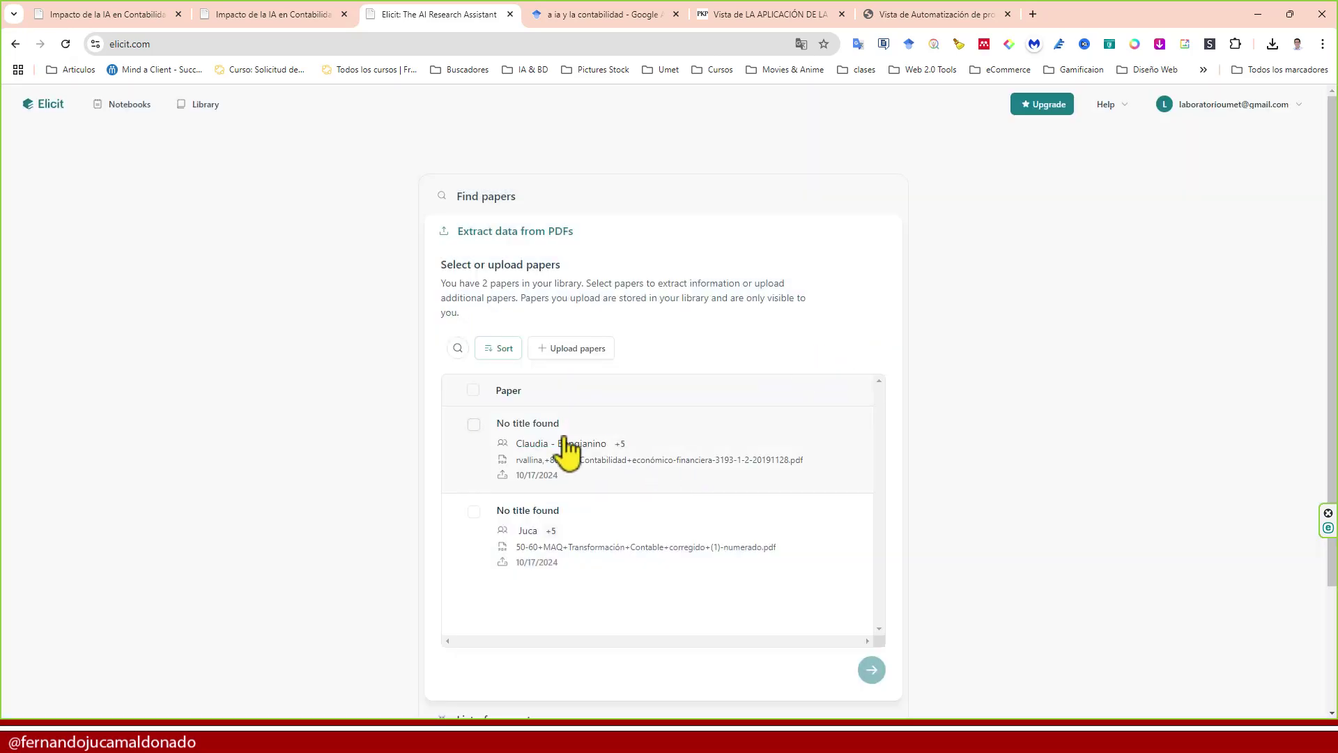
click(474, 390)
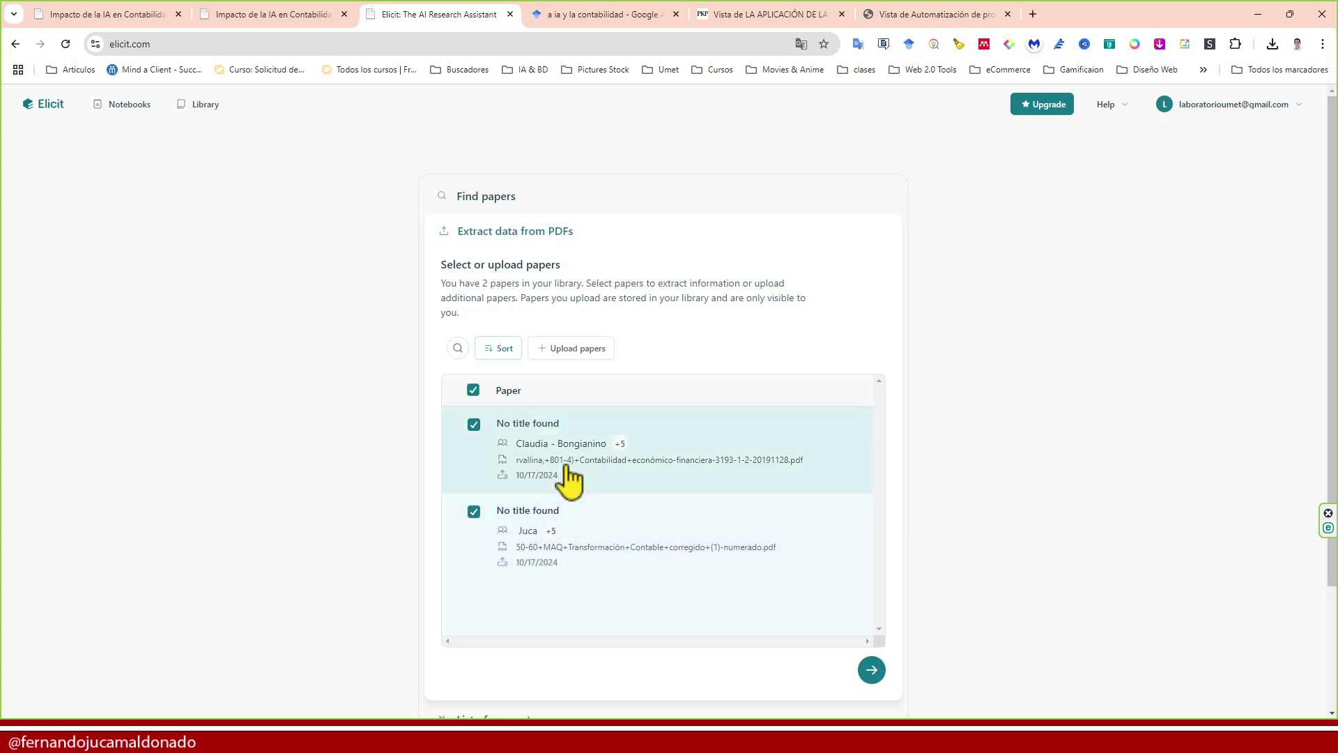
click(872, 670)
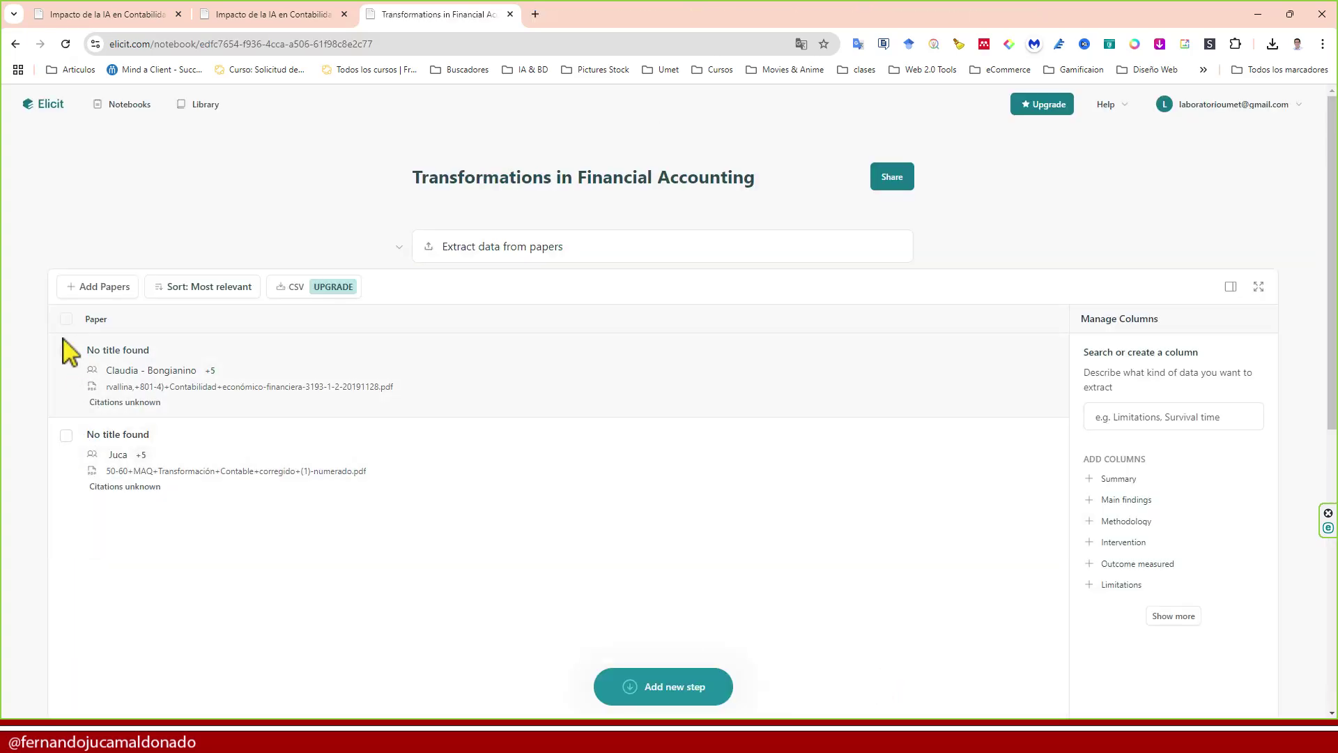
Add Summary and Methodology columns for both selected papers and translate the page into Spanish
click(66, 320)
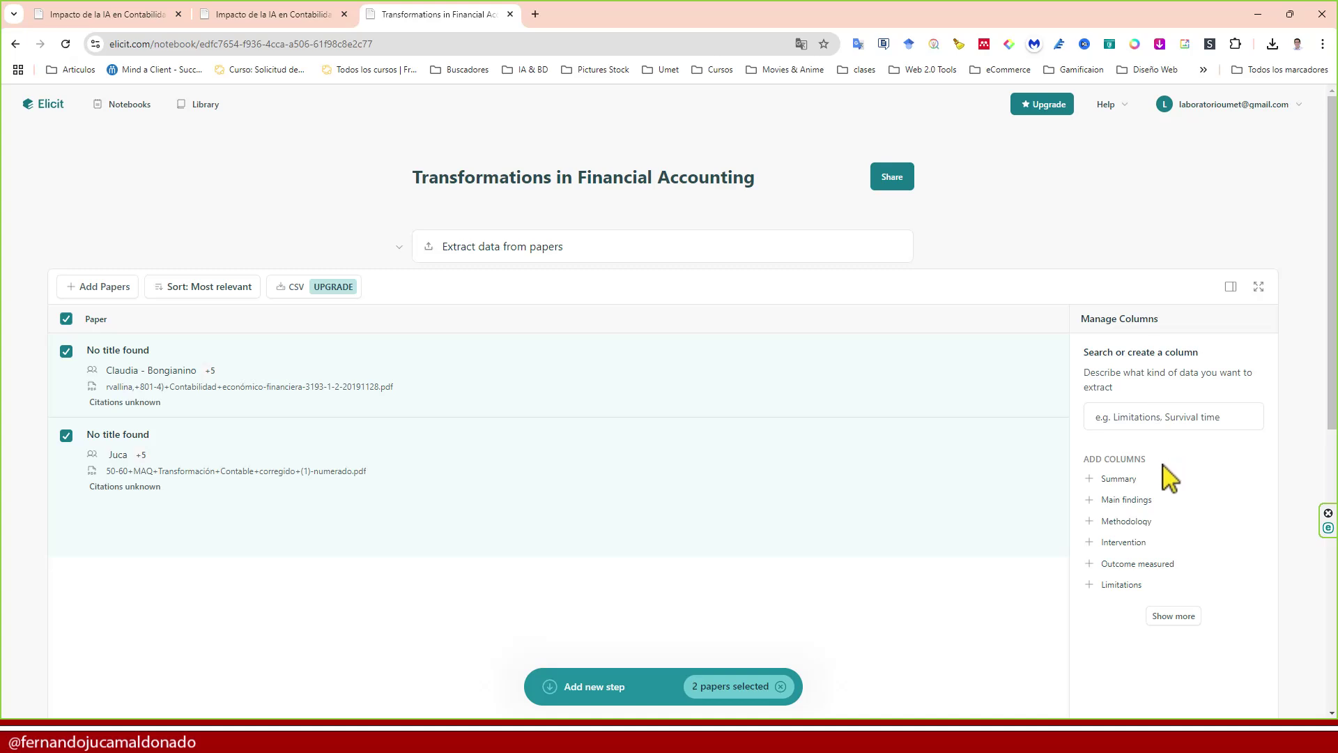
click(1122, 480)
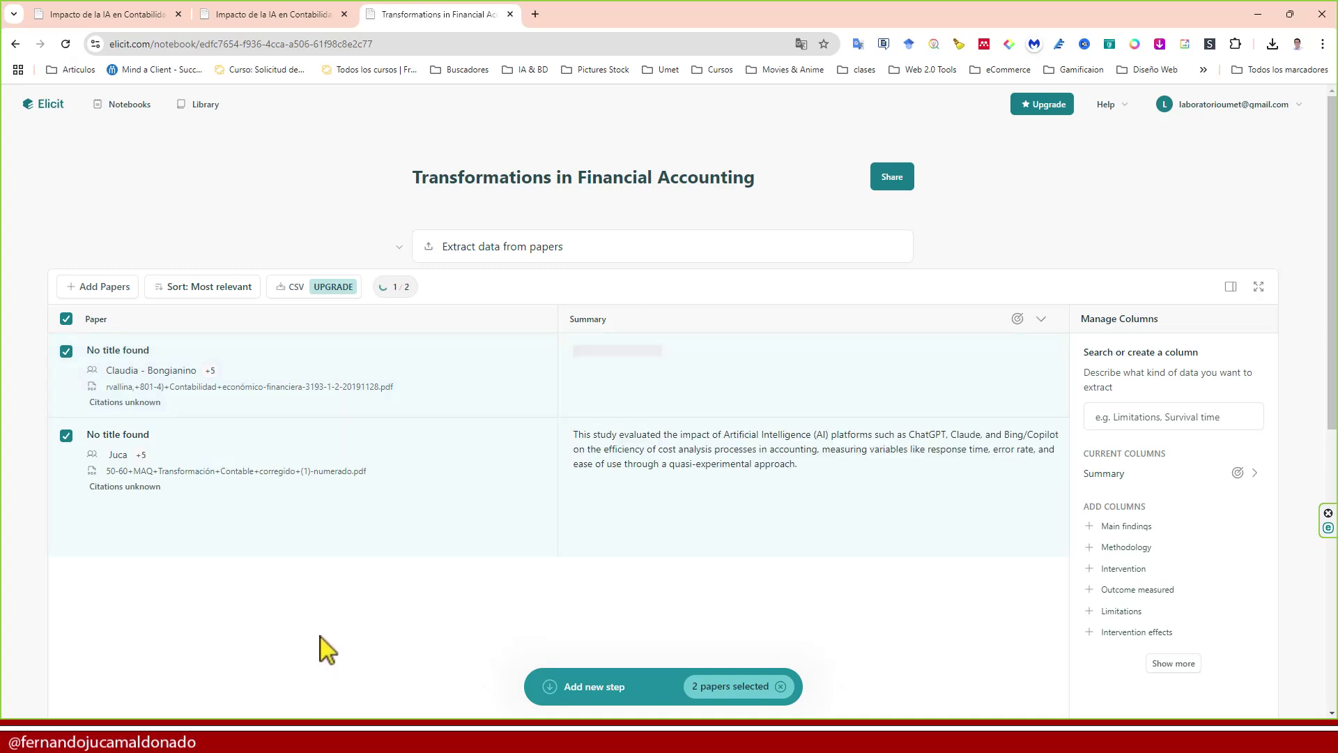
click(1091, 551)
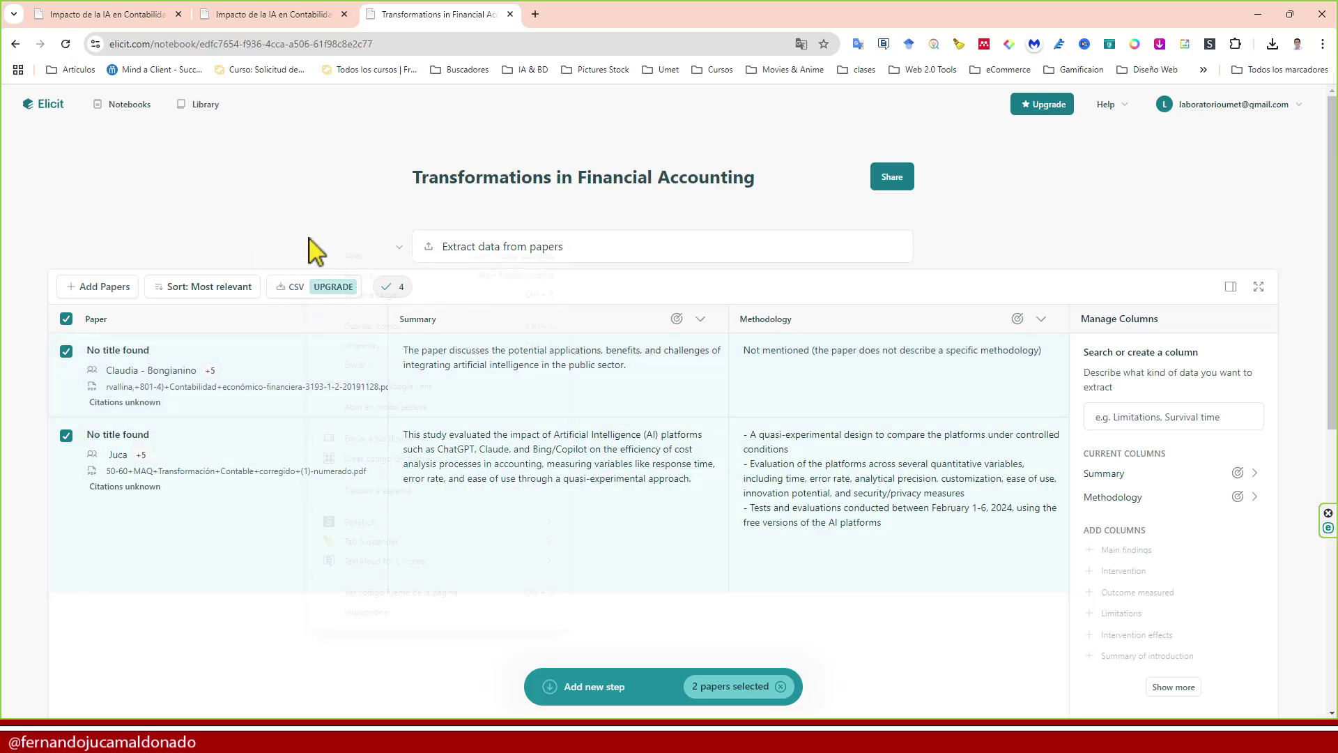
click(395, 492)
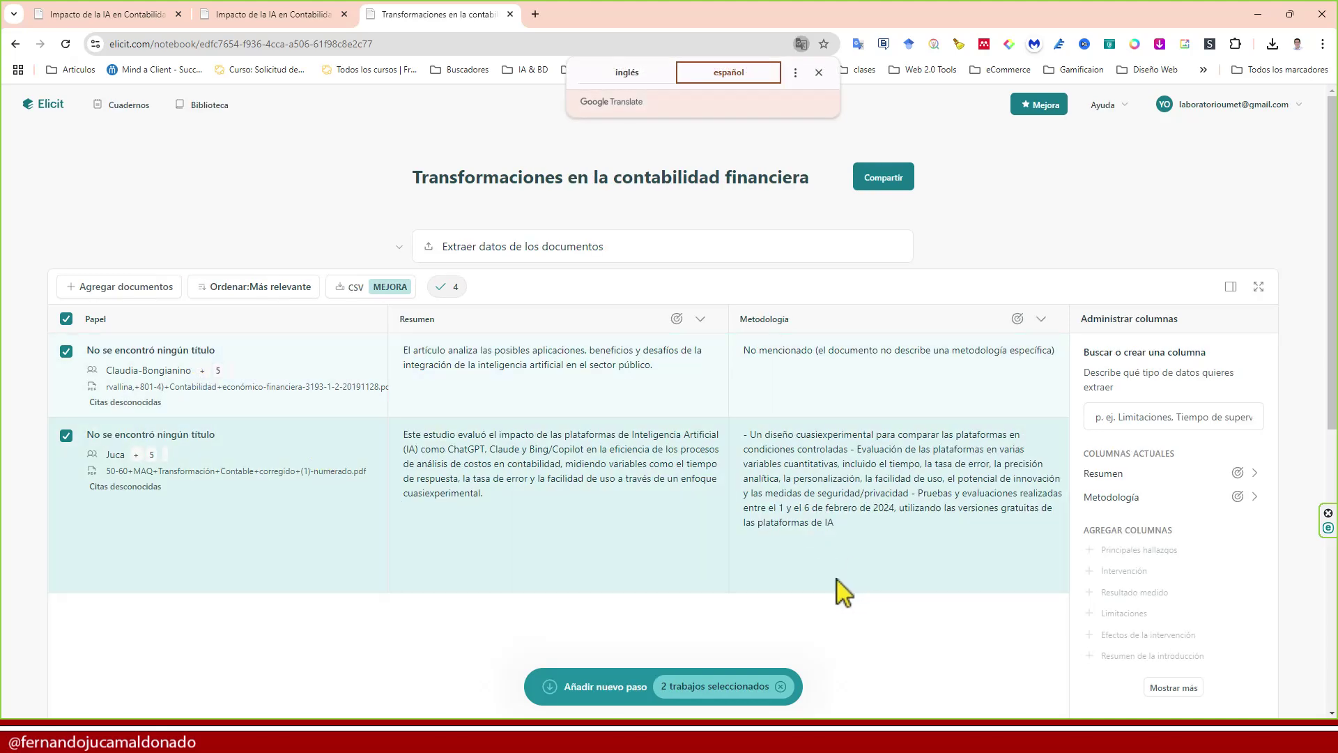
Add a new notebook step for chatting with the two selected papers
click(558, 694)
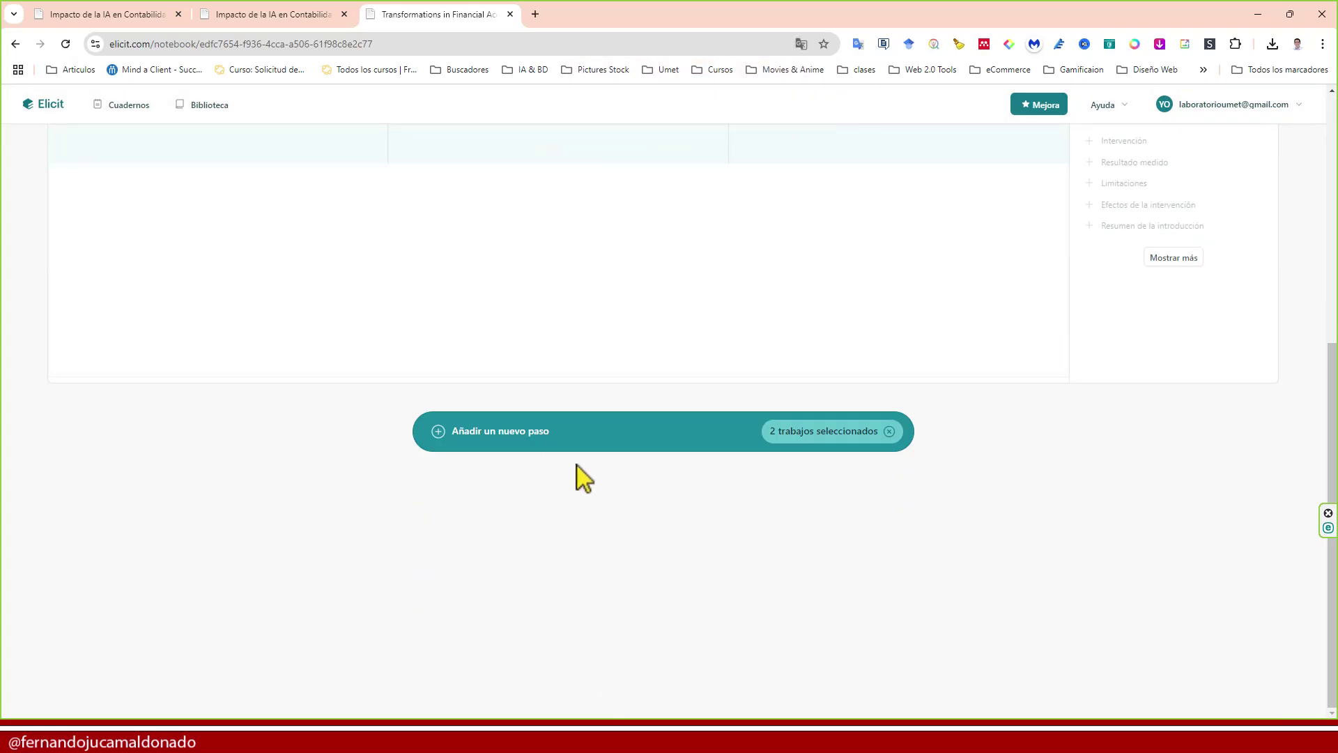
scroll(613, 478, up, 2)
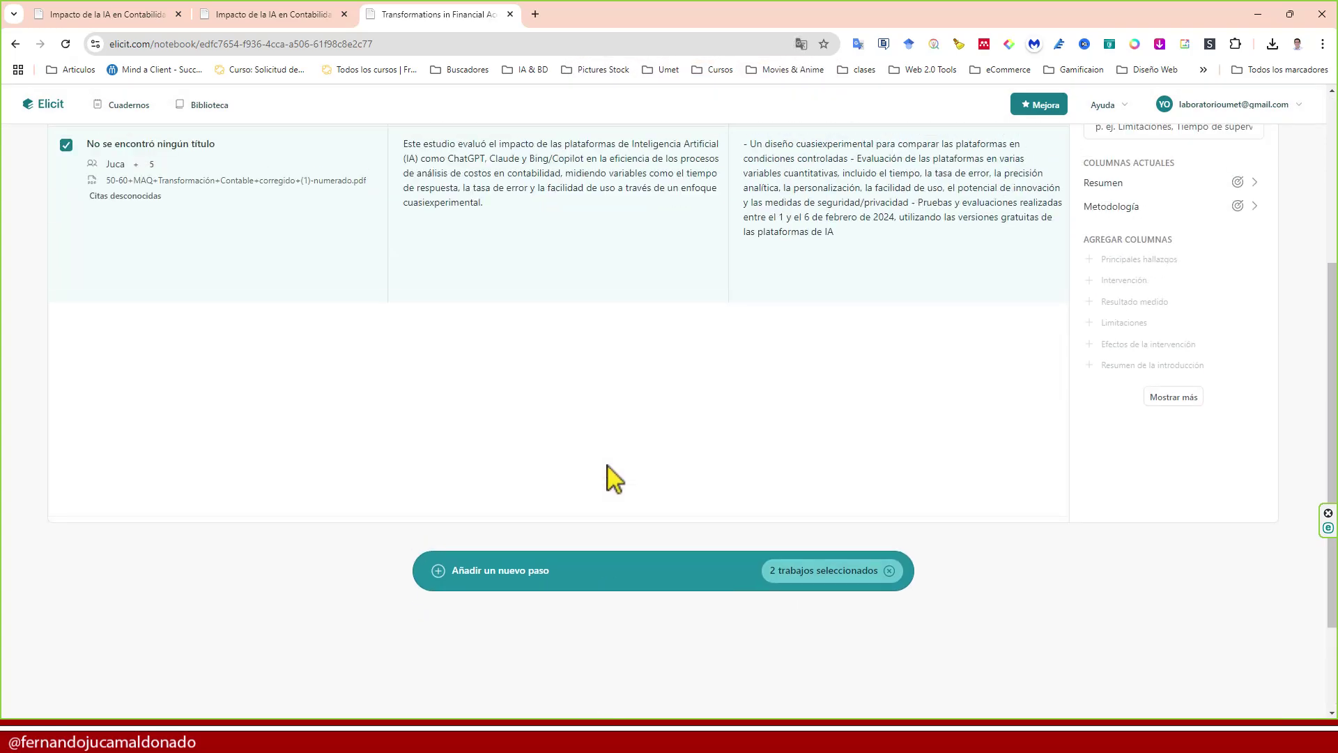
click(649, 573)
click(513, 418)
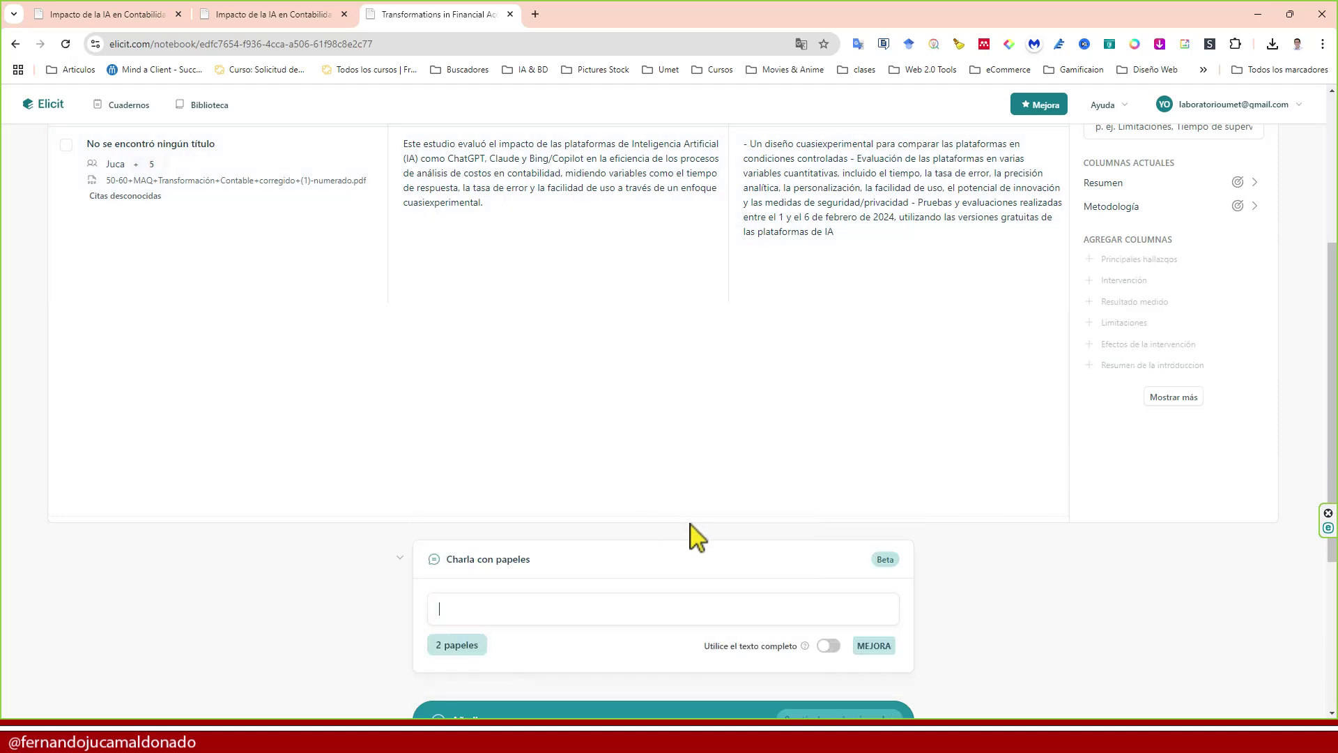
click(514, 557)
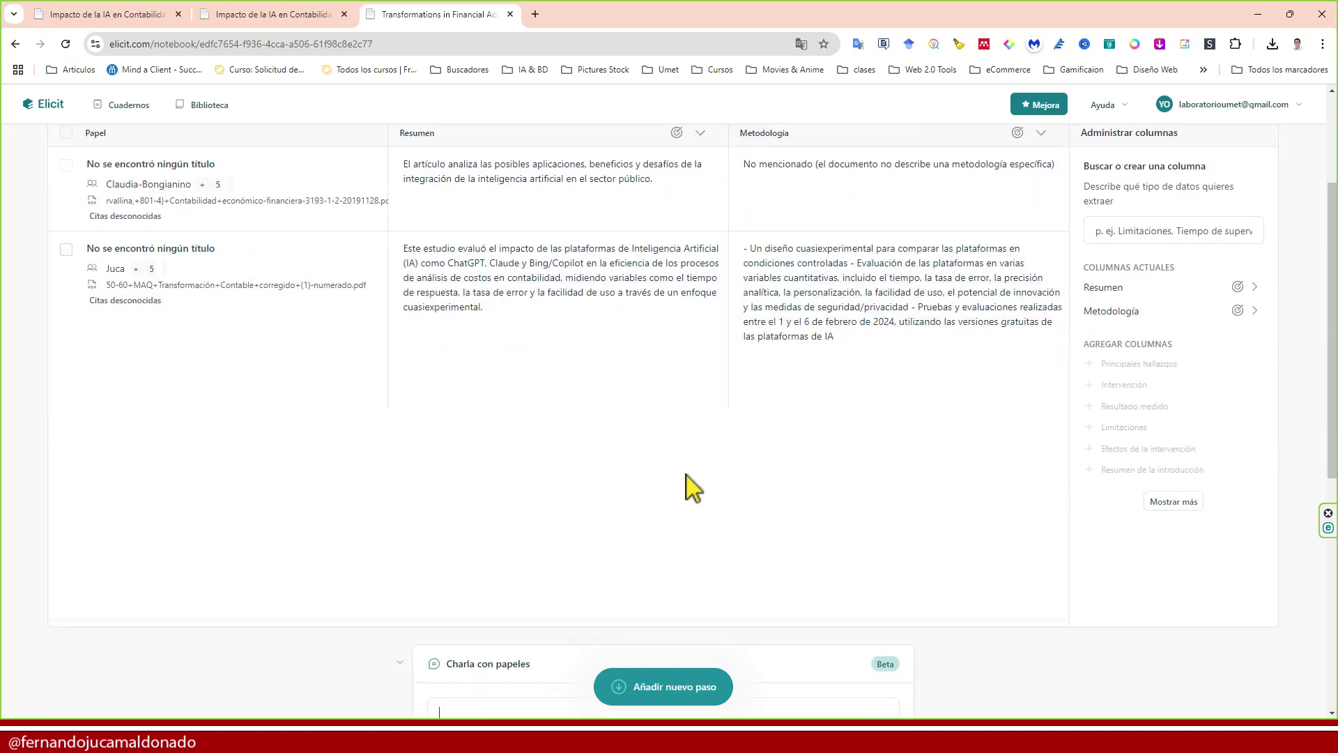
Look back over the extraction table and the new chat step, and return to the Elicit home page
scroll(462, 314, down, 2)
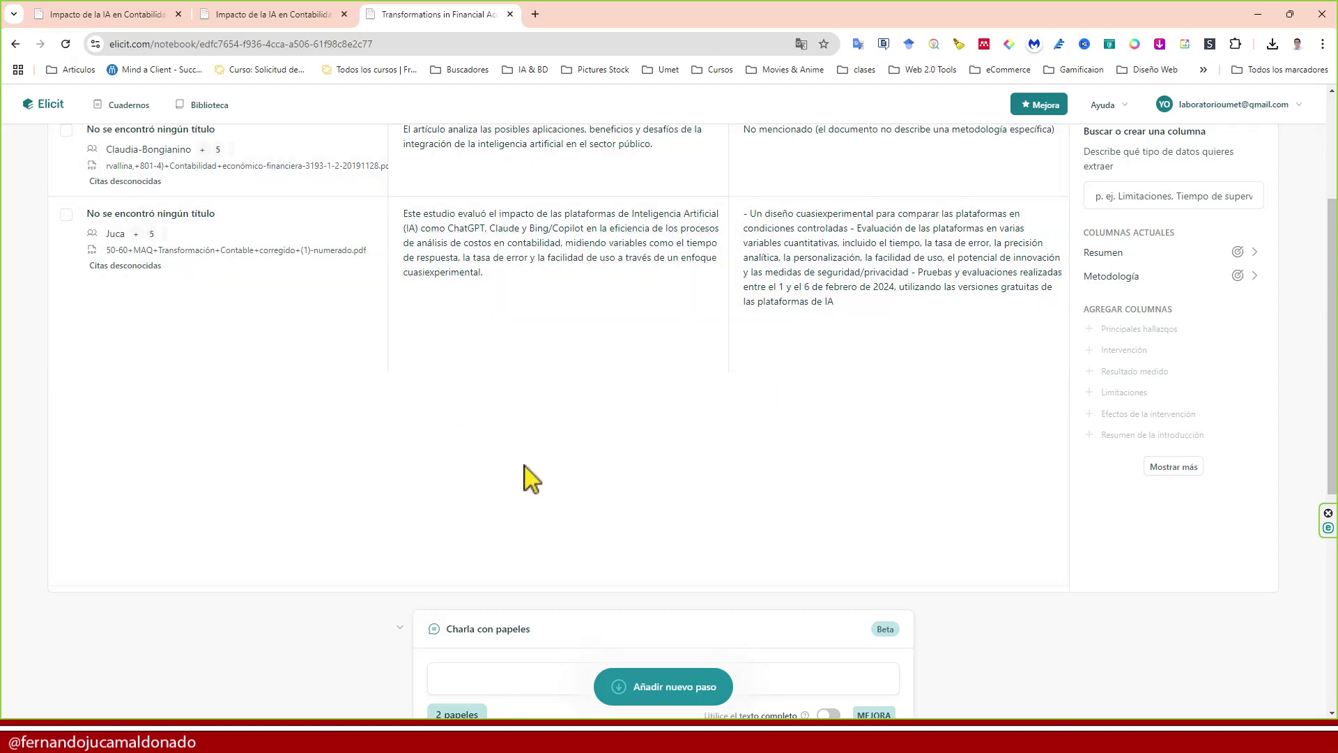
scroll(532, 479, up, 3)
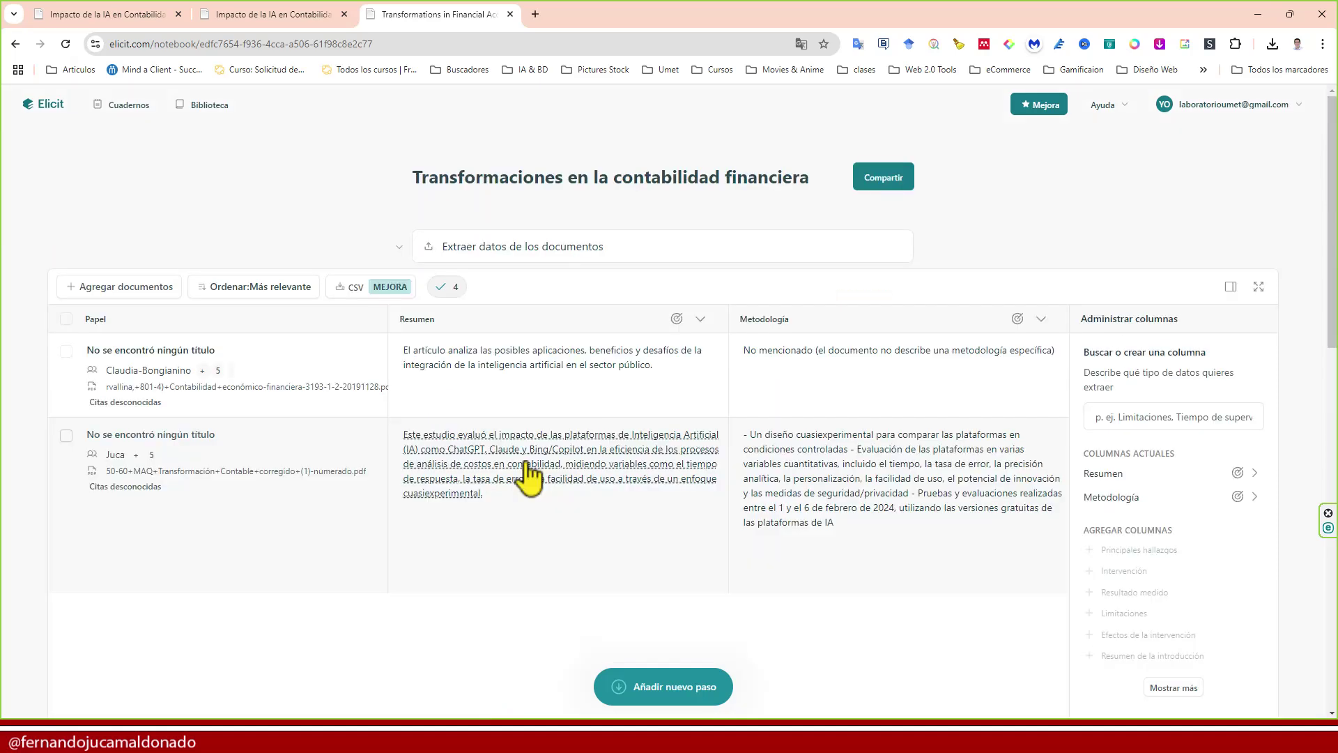
click(46, 106)
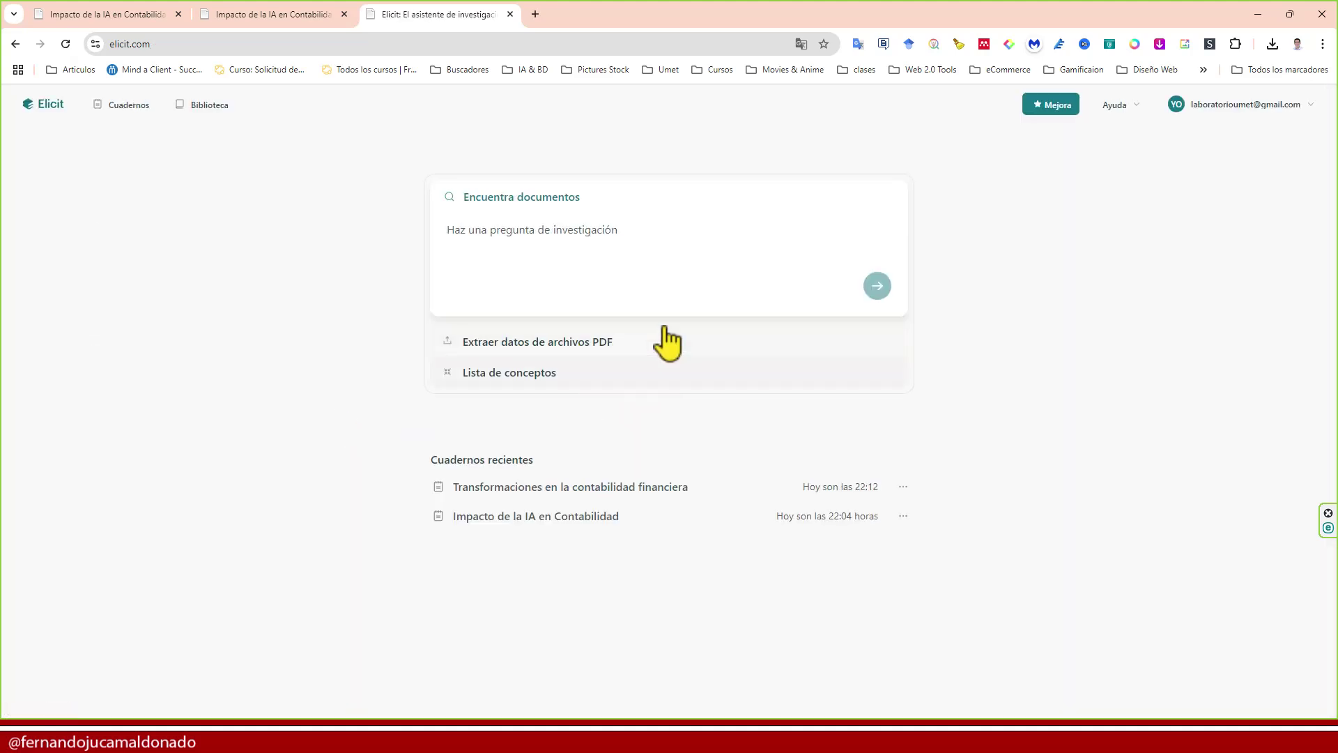